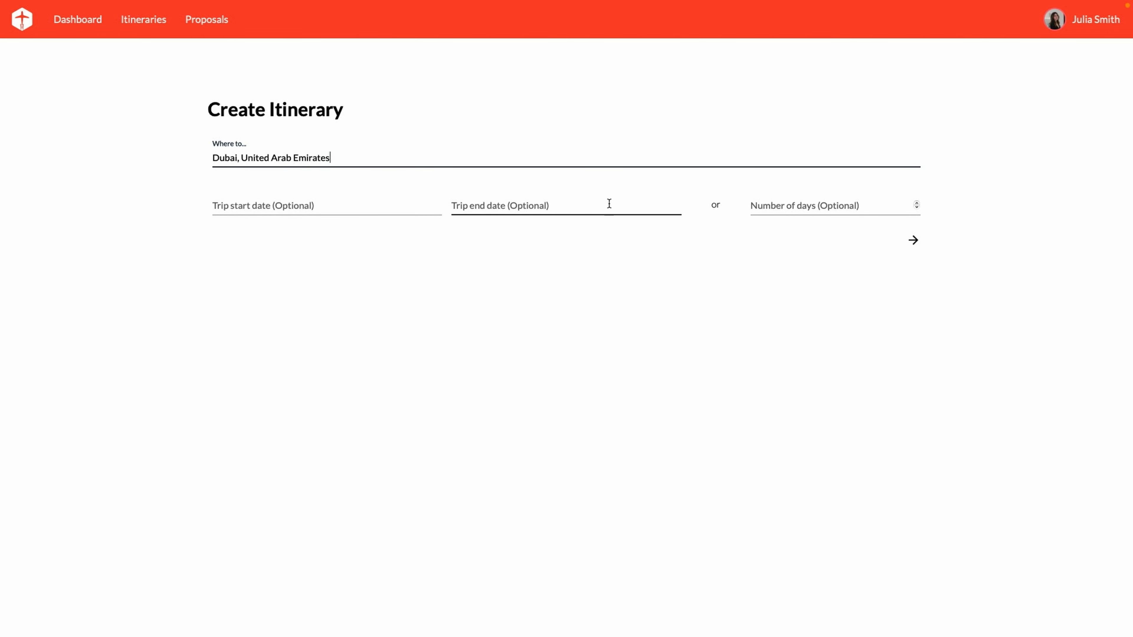
Enter 3 as the number of days and create the Dubai itinerary
click(777, 207)
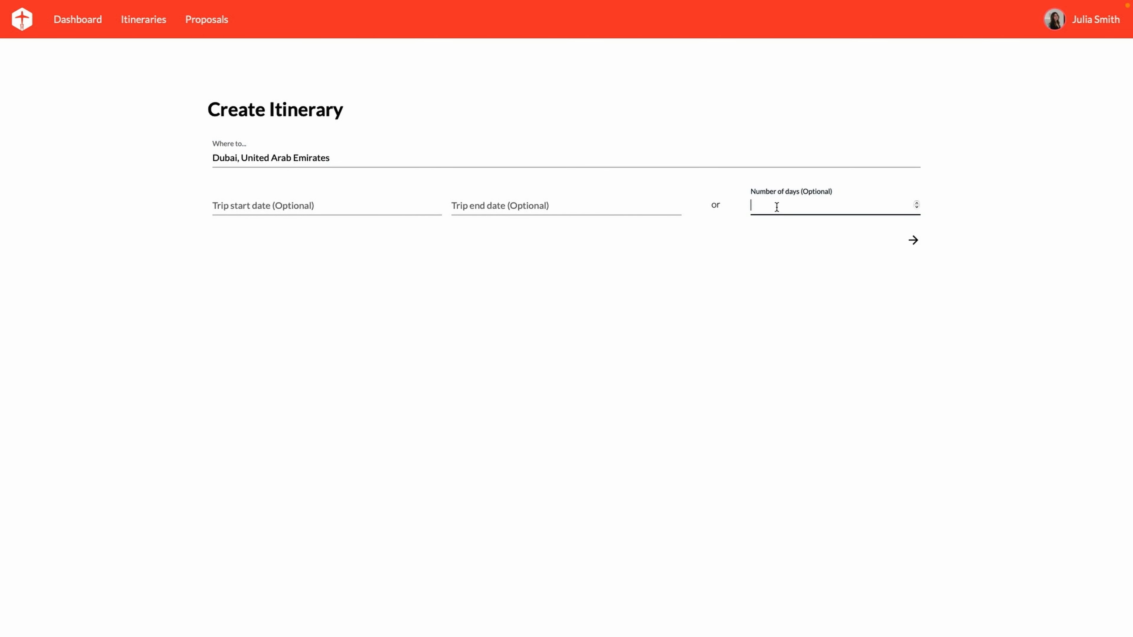
text(3)
click(790, 283)
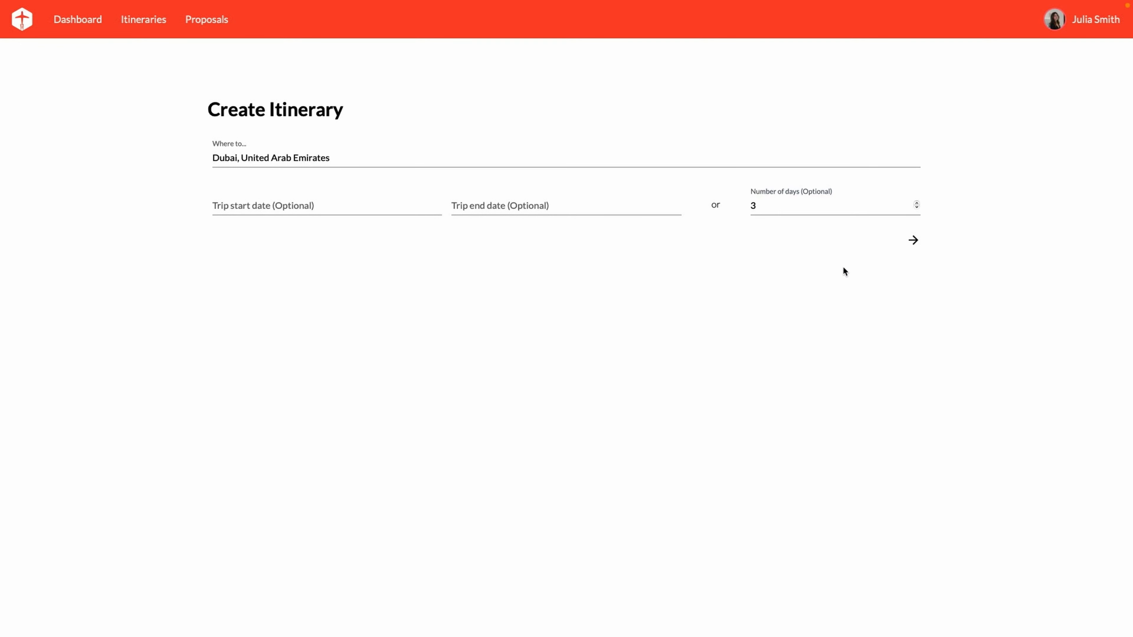
click(915, 246)
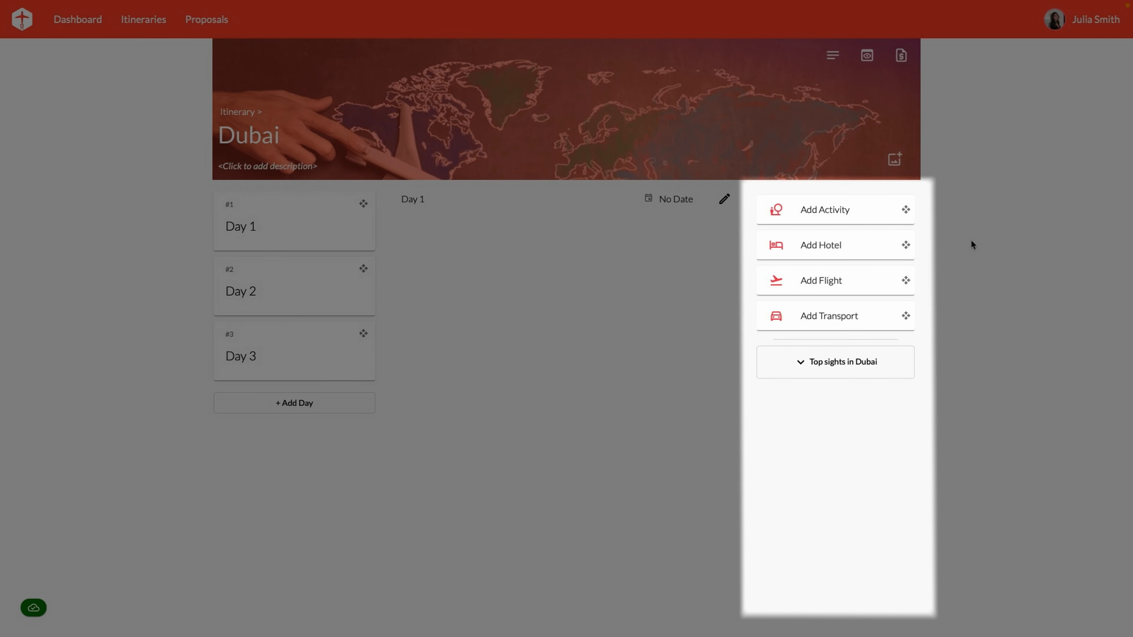
Expand the Top sights in Dubai list and begin changing the itinerary's cover image
click(886, 362)
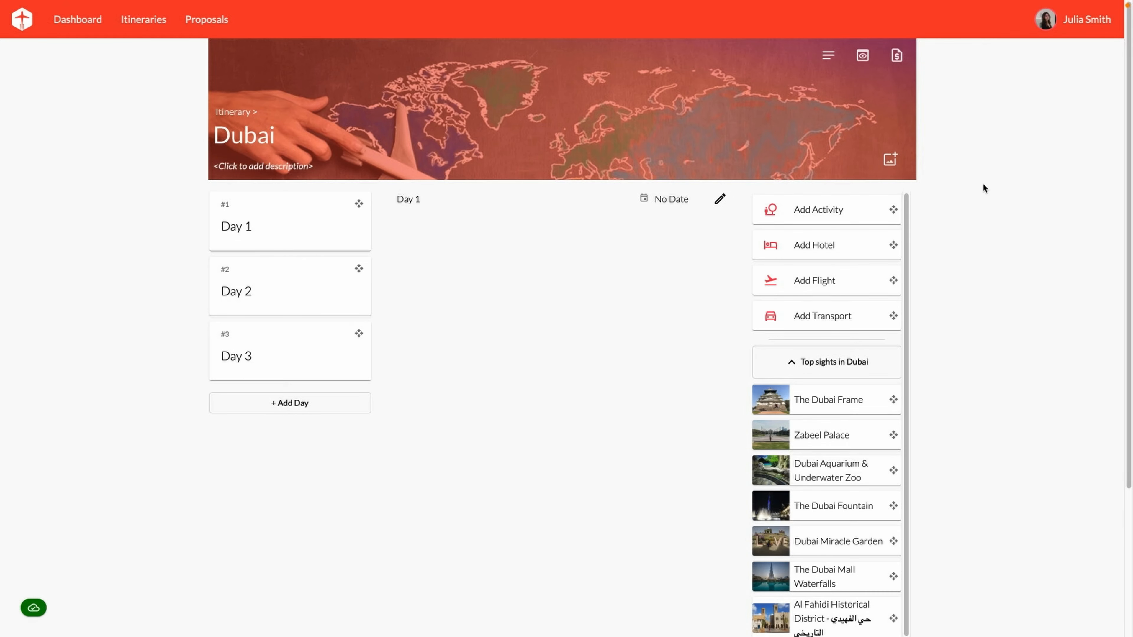
click(881, 161)
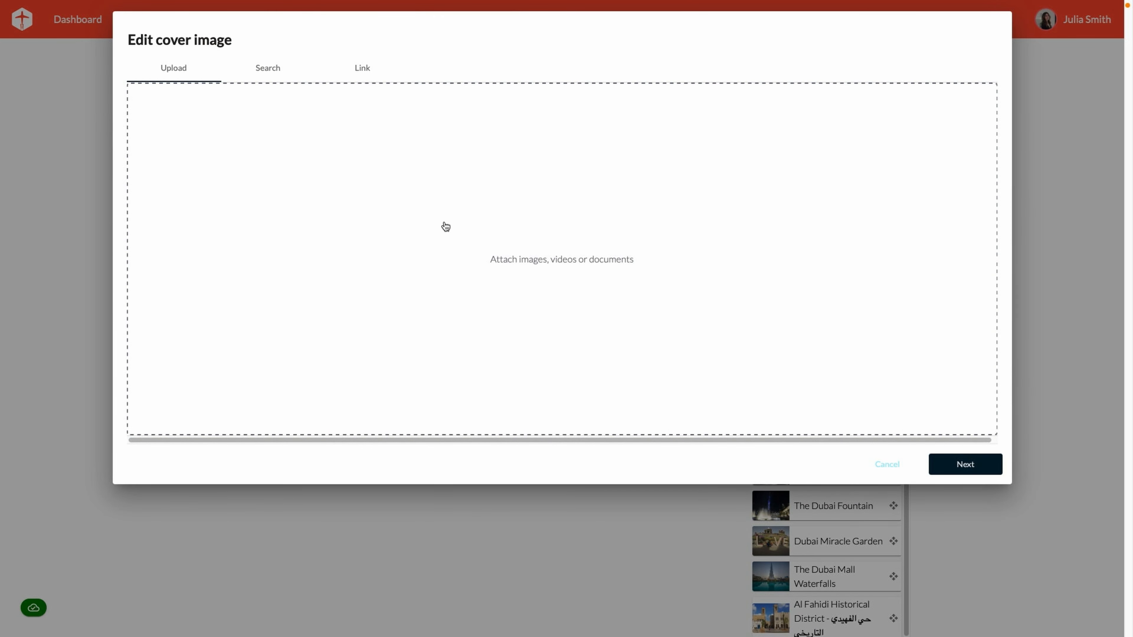
Search stock photos for 'safari', choose the sunset skyline, crop it lower and apply it as cover
click(270, 69)
click(285, 106)
text(safari)
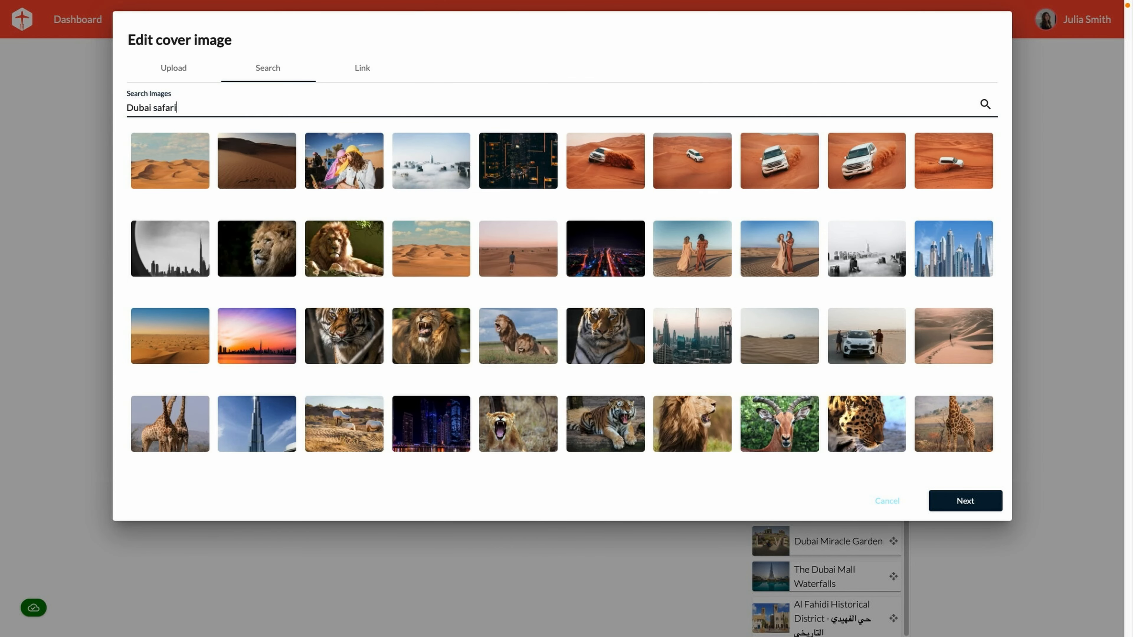
click(266, 348)
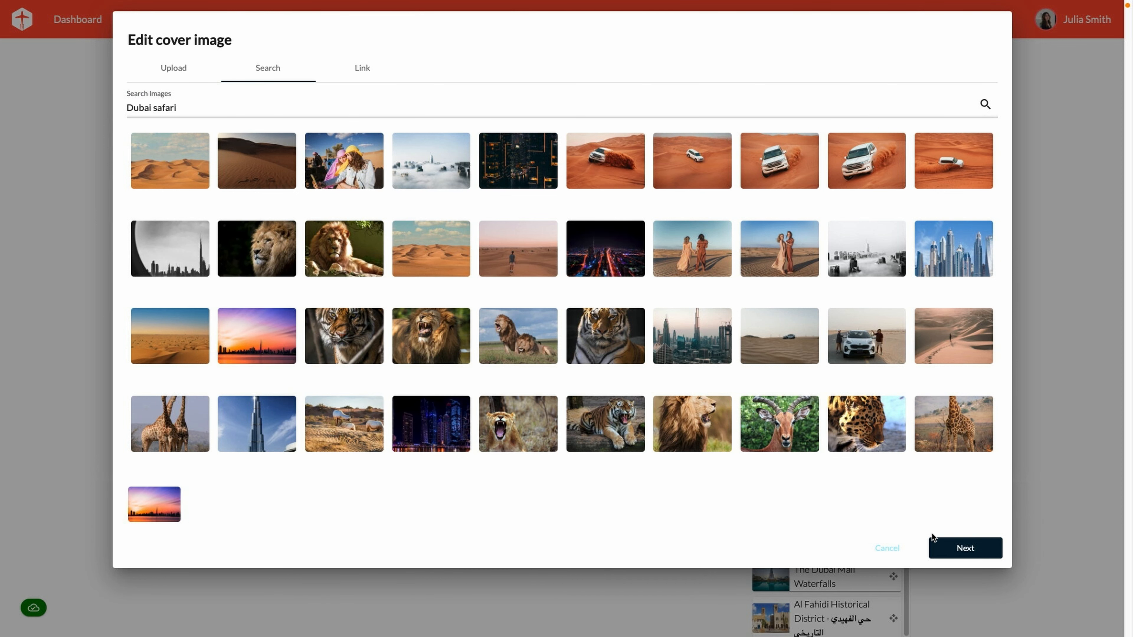
click(947, 551)
drag(619, 186, 626, 221)
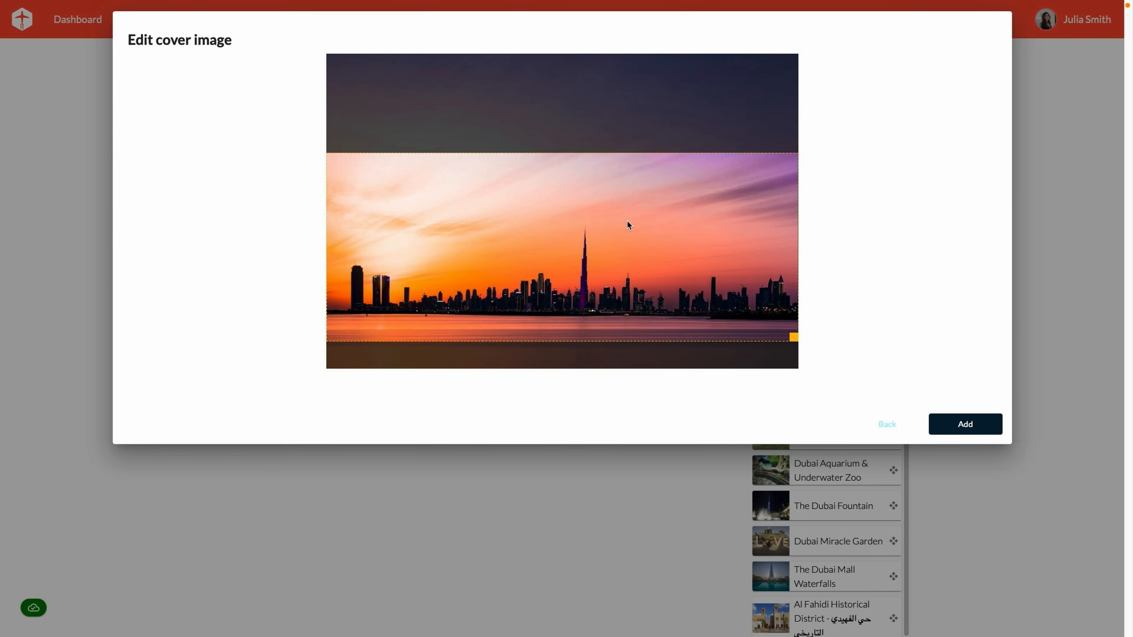
click(968, 427)
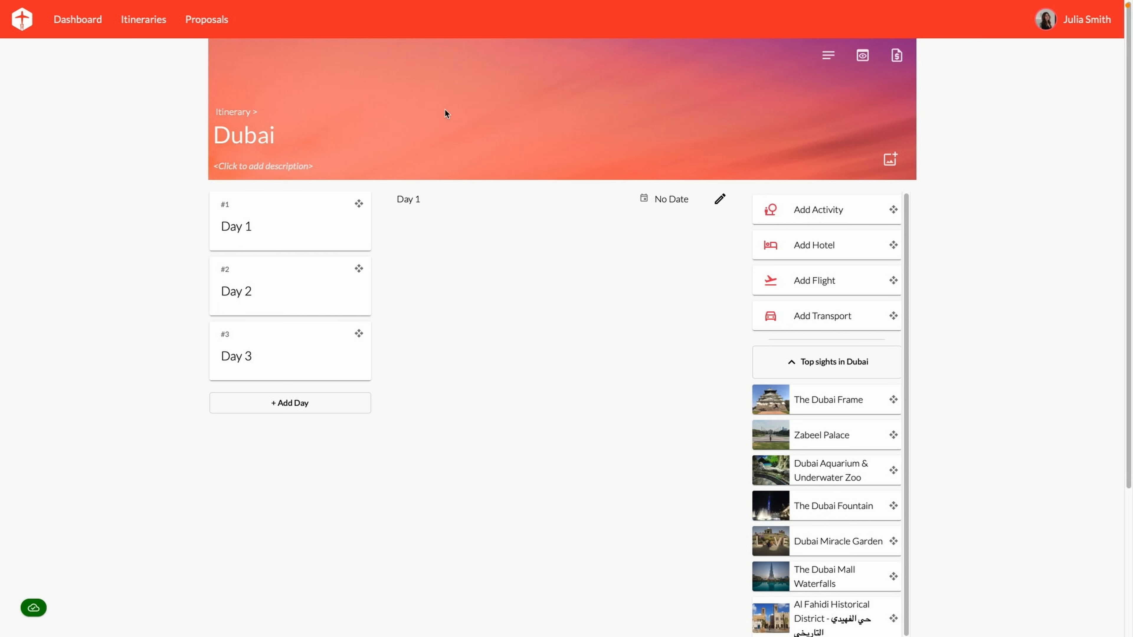
Append 'landmark tour' to the title and add the fishing-village-to-cosmopolitan-city description of Dubai
click(293, 139)
text(landmar)
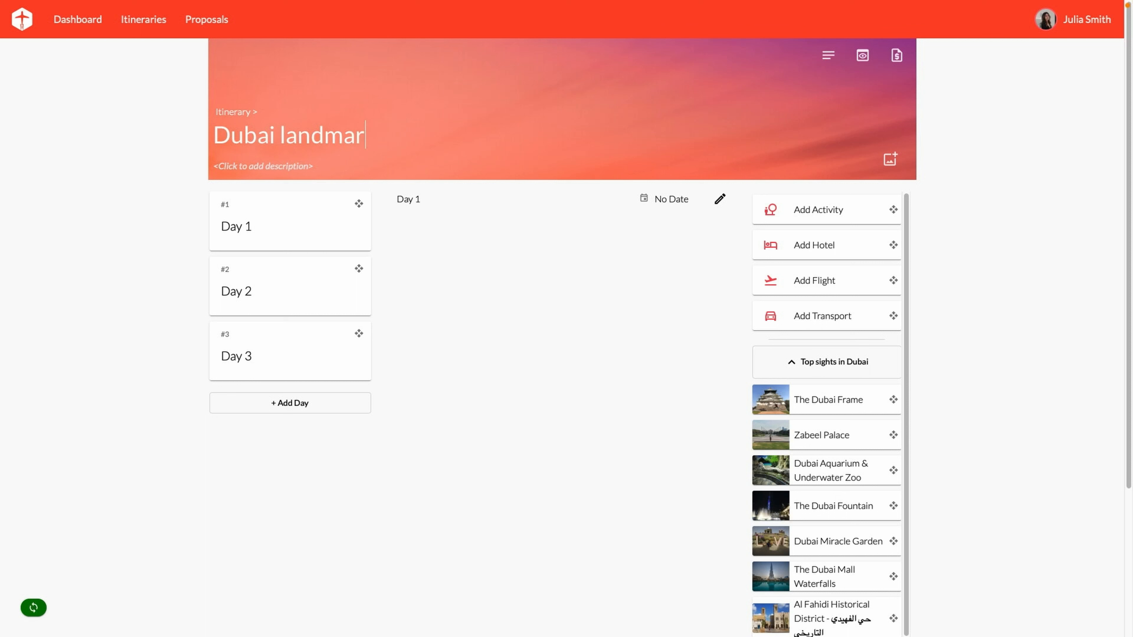
text(k tour)
click(263, 166)
text(Once a small)
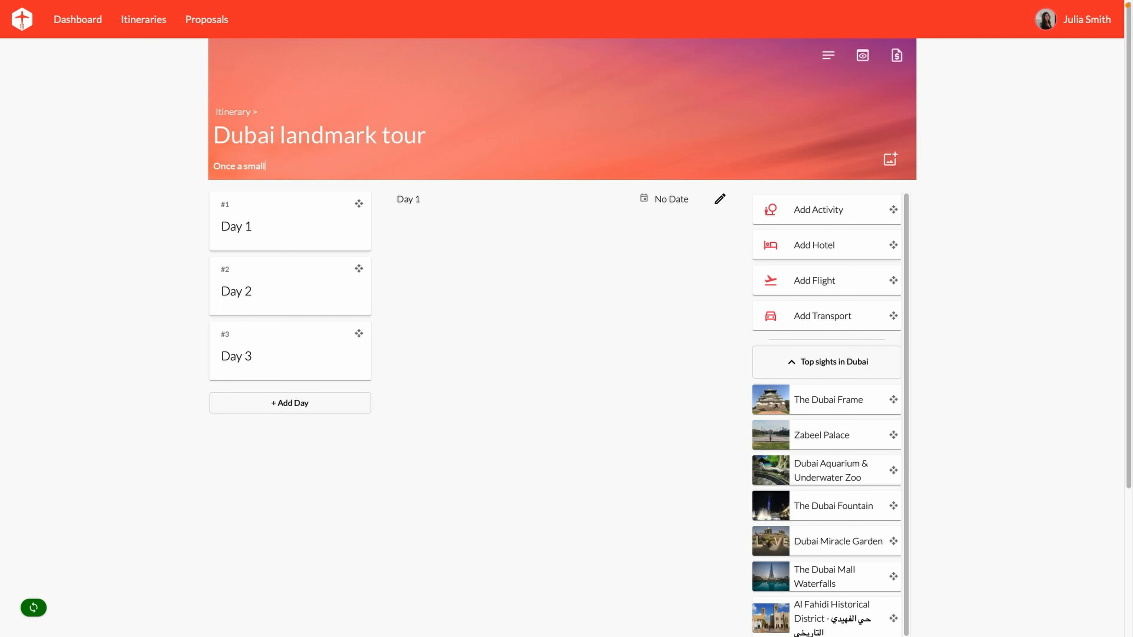
text( fishing village in the Arabian Gulf, Dubai is today one of the most cosmopolita)
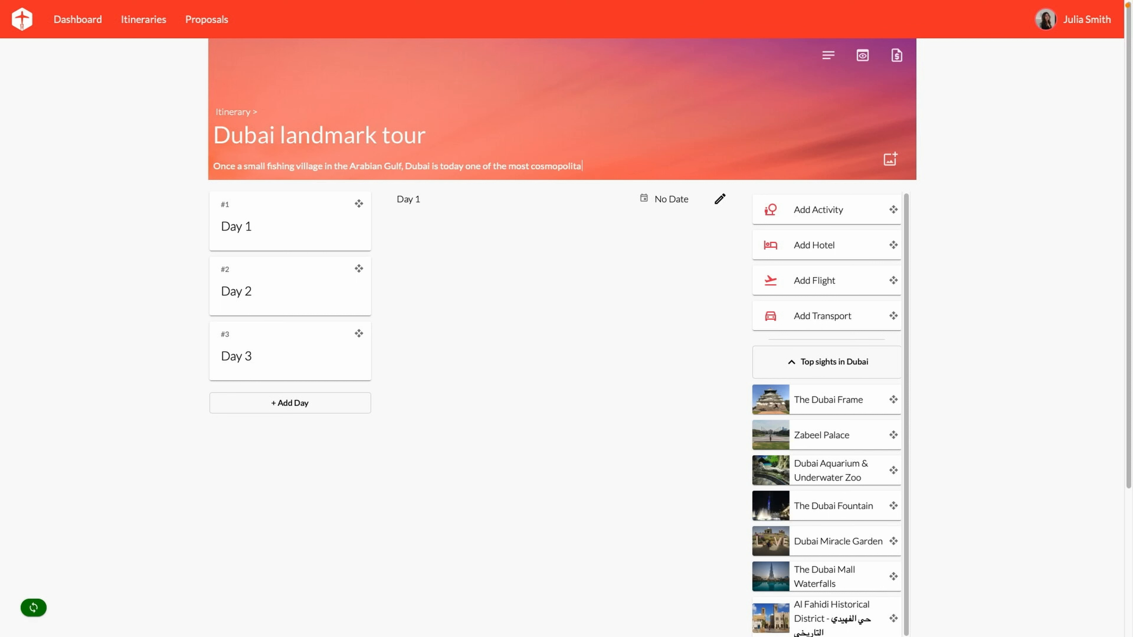
text(n cities in the world. Whether it is by the banks of the Creek, or at the top)
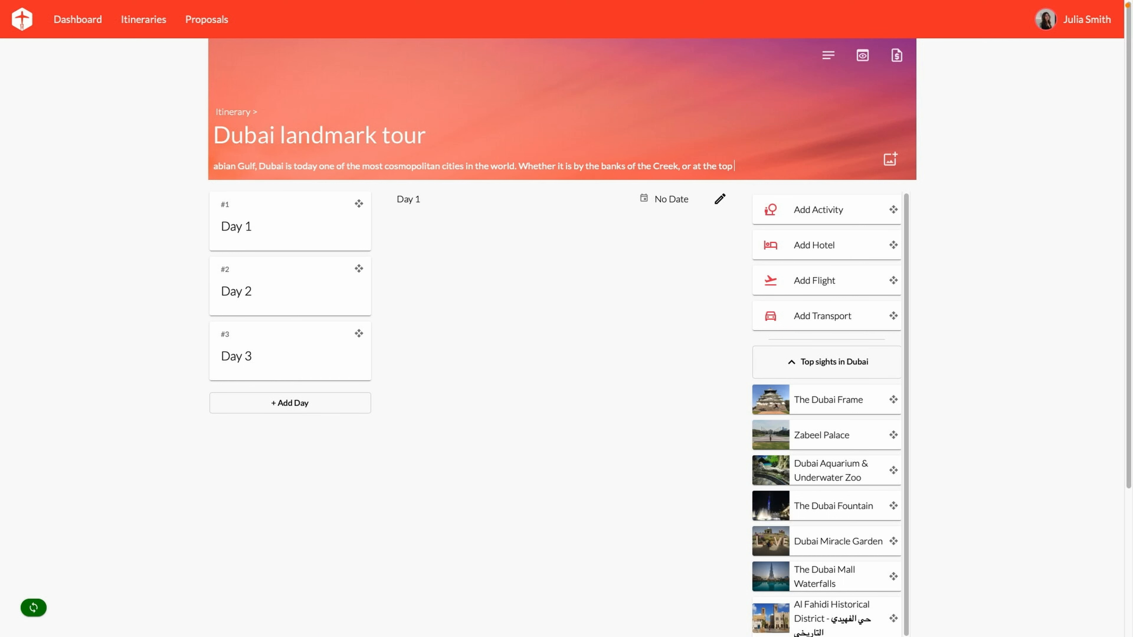
text( of the Burj Khalifa, the world's tallest building, Dubai lives and breathes a s)
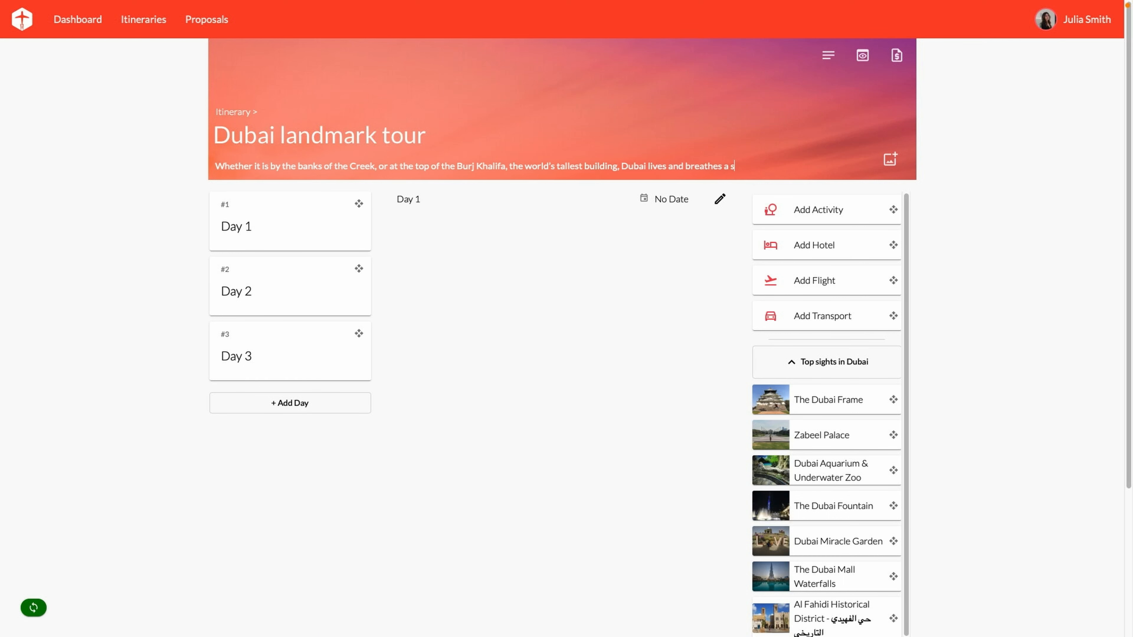
text(ense of possibility and innovation. And with an unparalleled coastline, beautifu)
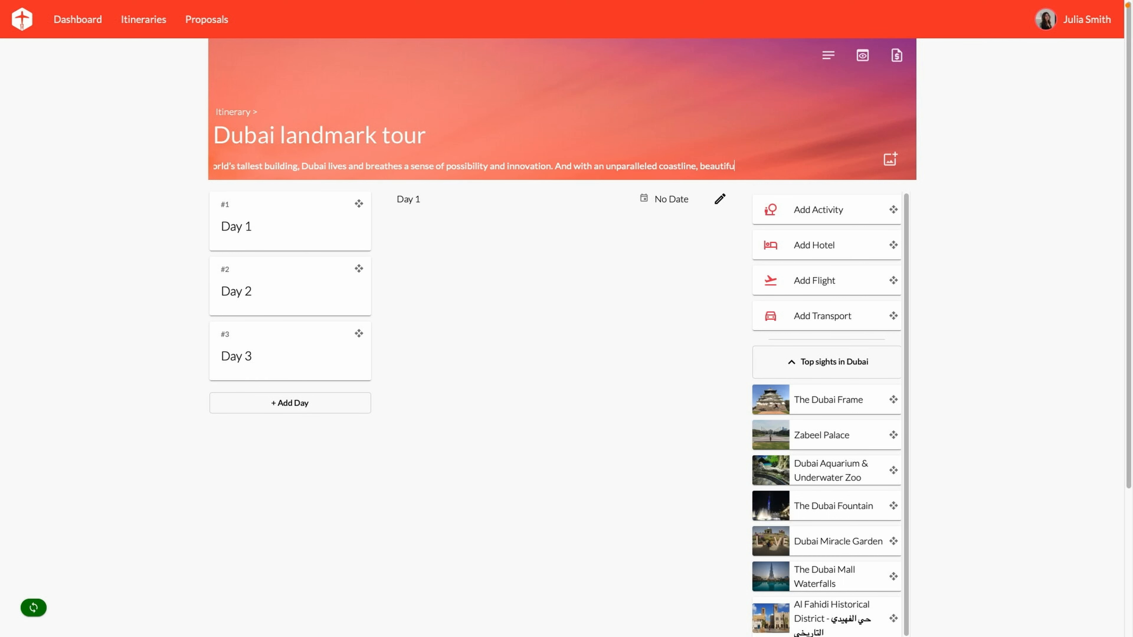
text(l desert and magnificent cityscapes, memories are just waiting to be made here.)
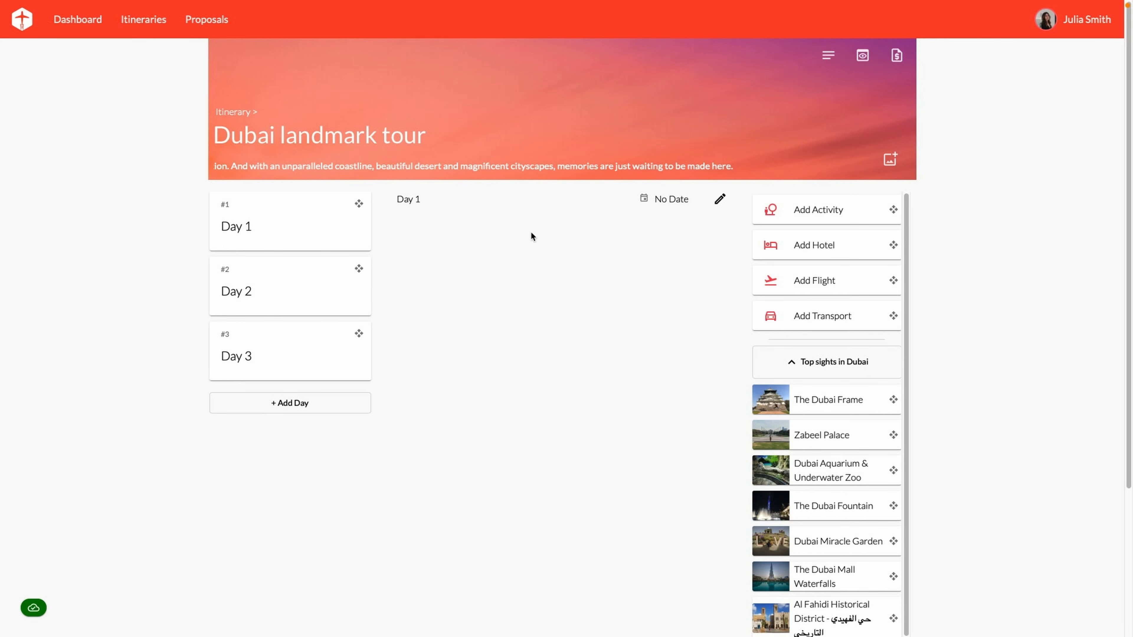
click(720, 199)
Title Day 1 'Marhaba', Day 2 'Adventure continues' and Day 3 'Checkout and depart'
triple_click(462, 217)
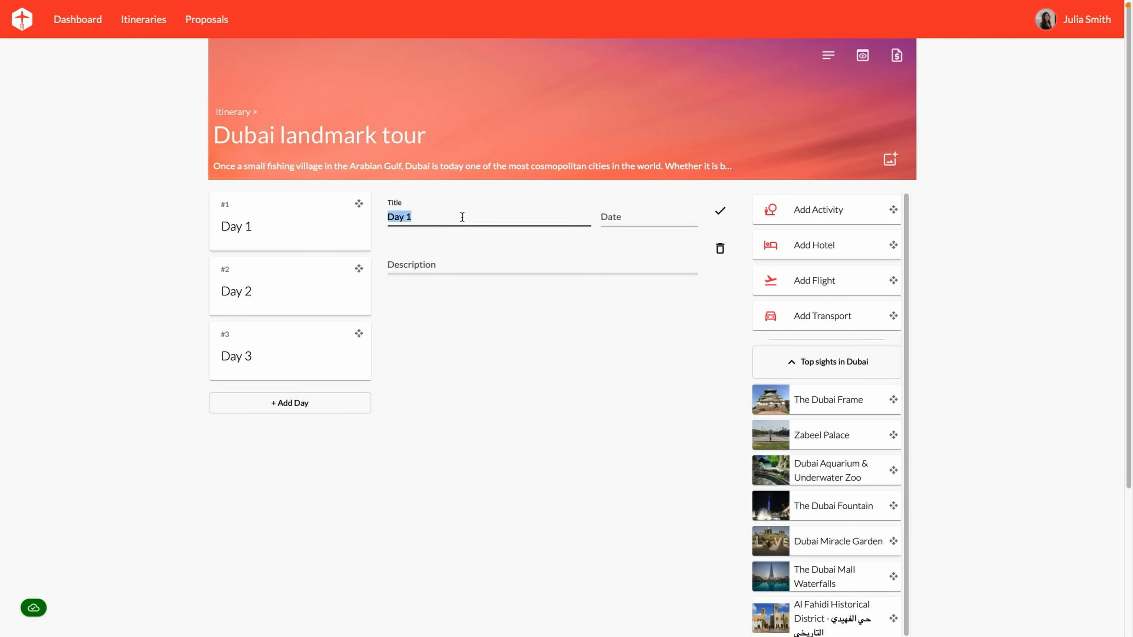
text(Marhaba)
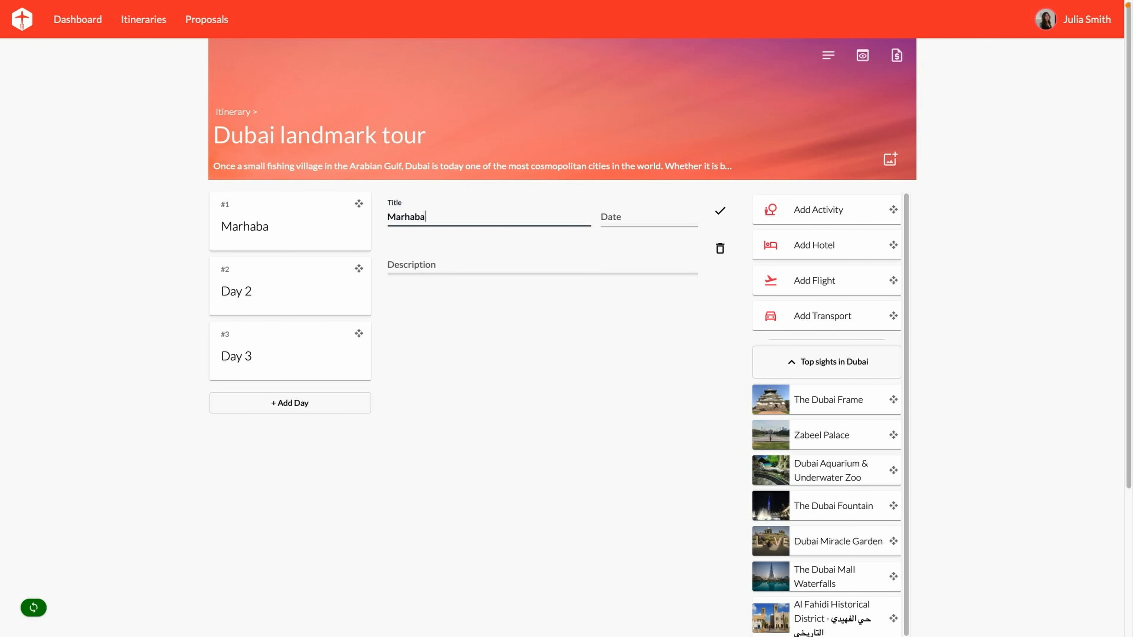
click(304, 293)
triple_click(470, 217)
text(Adventure contin)
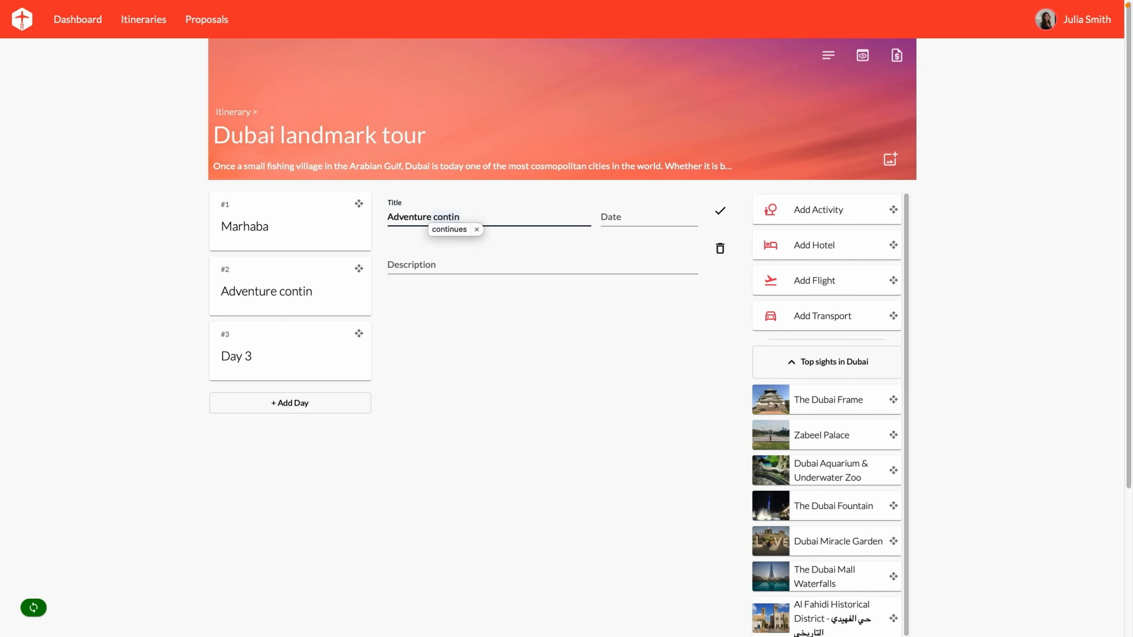
text(ues)
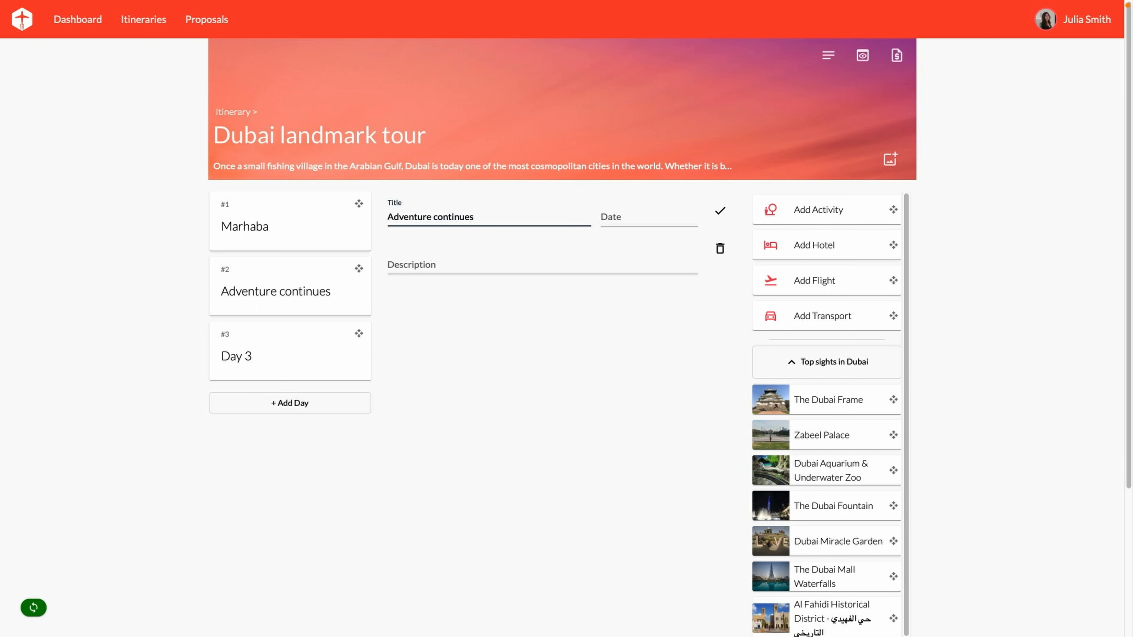
click(279, 359)
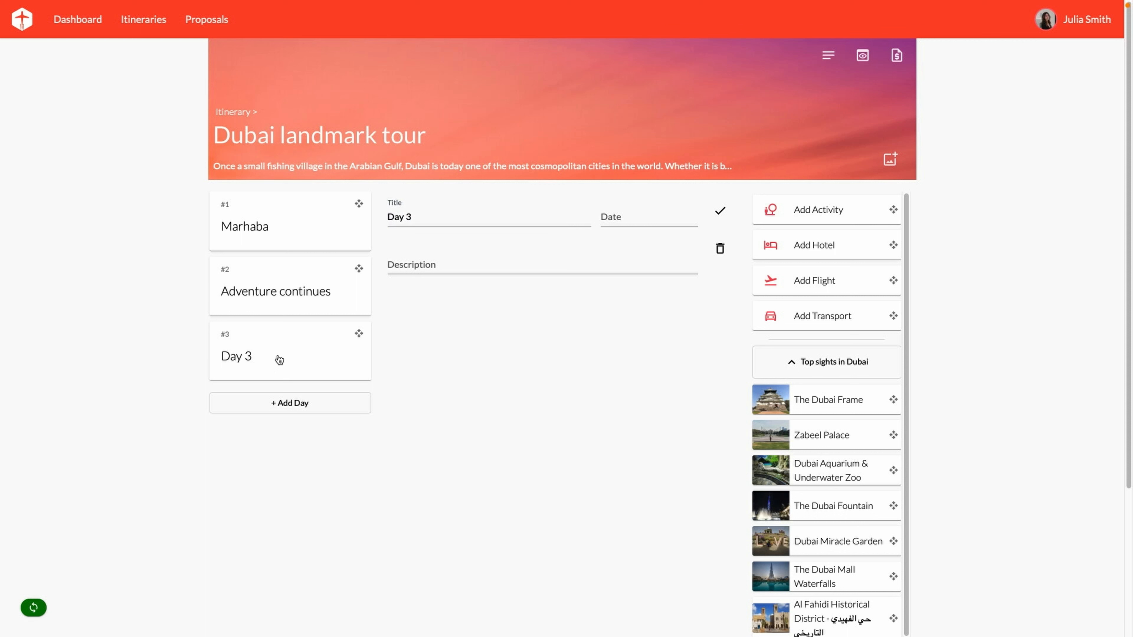
click(430, 217)
key(ctrl+a)
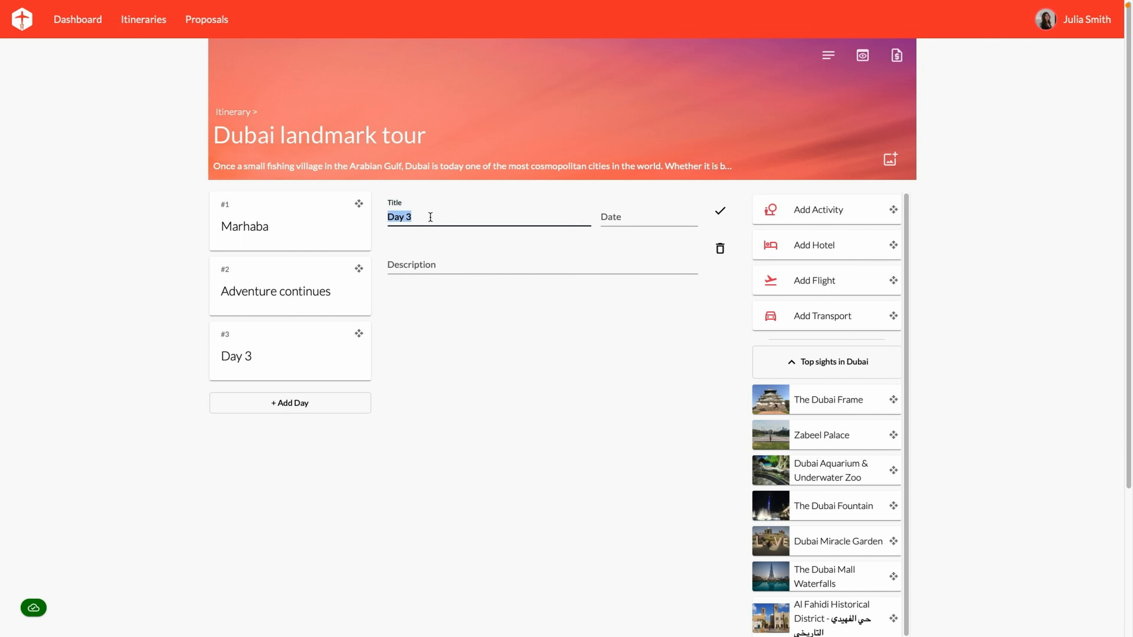
key(BackSpace)
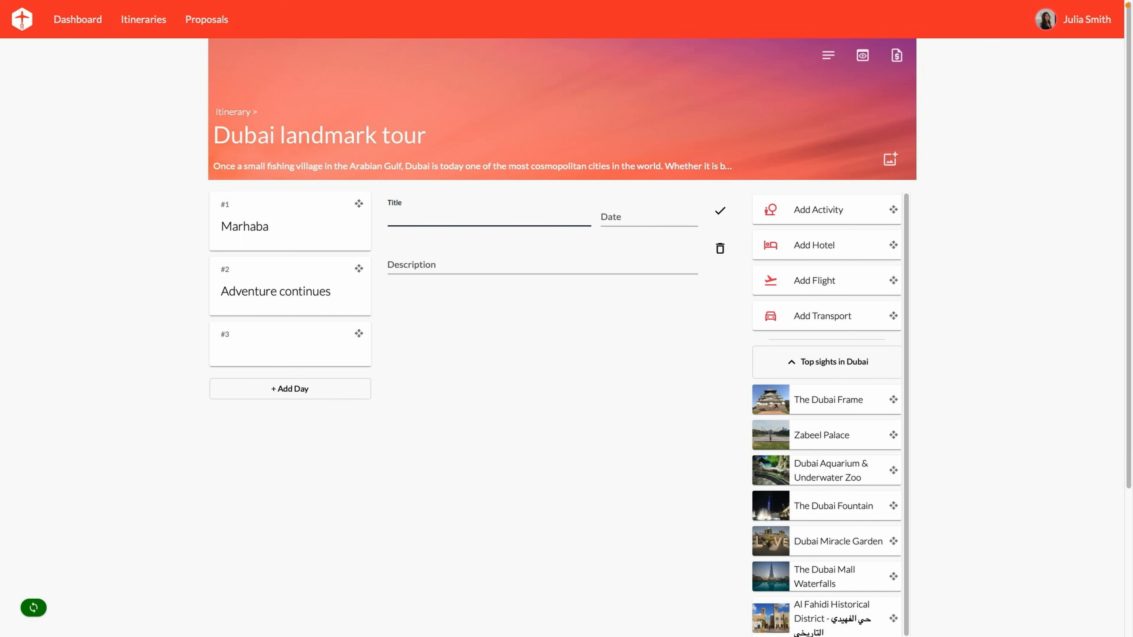
text(Checkout and depart)
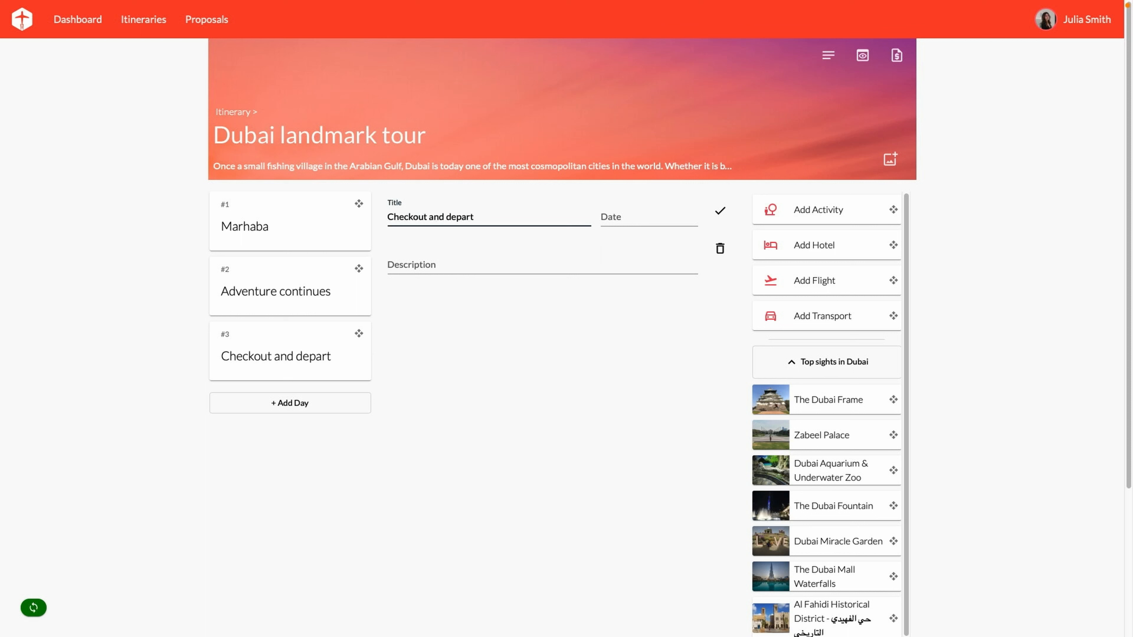
click(720, 211)
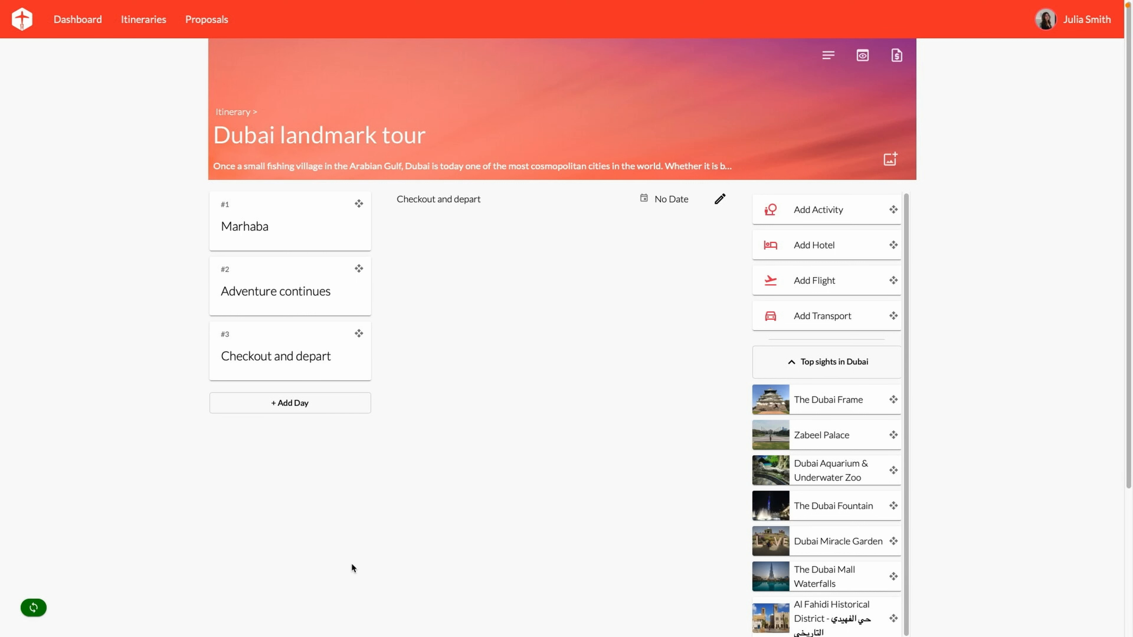
Add an Emirates flight card to Marhaba, from Home to Dubai International Airport
click(846, 282)
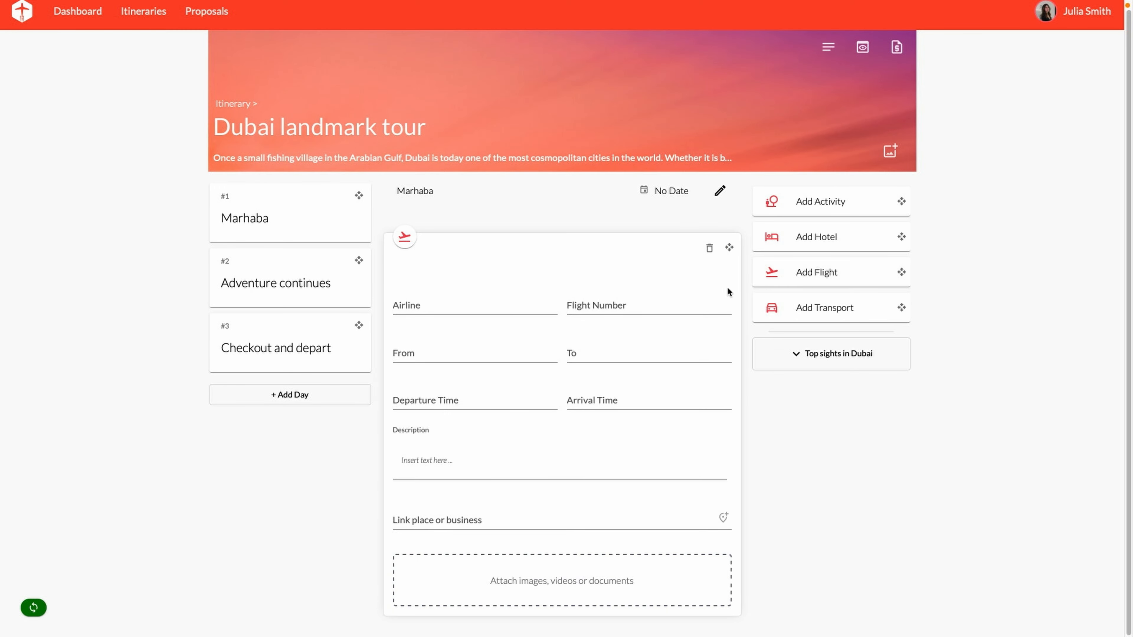
click(446, 309)
text(Emirates)
key(Tab)
key(Tab)
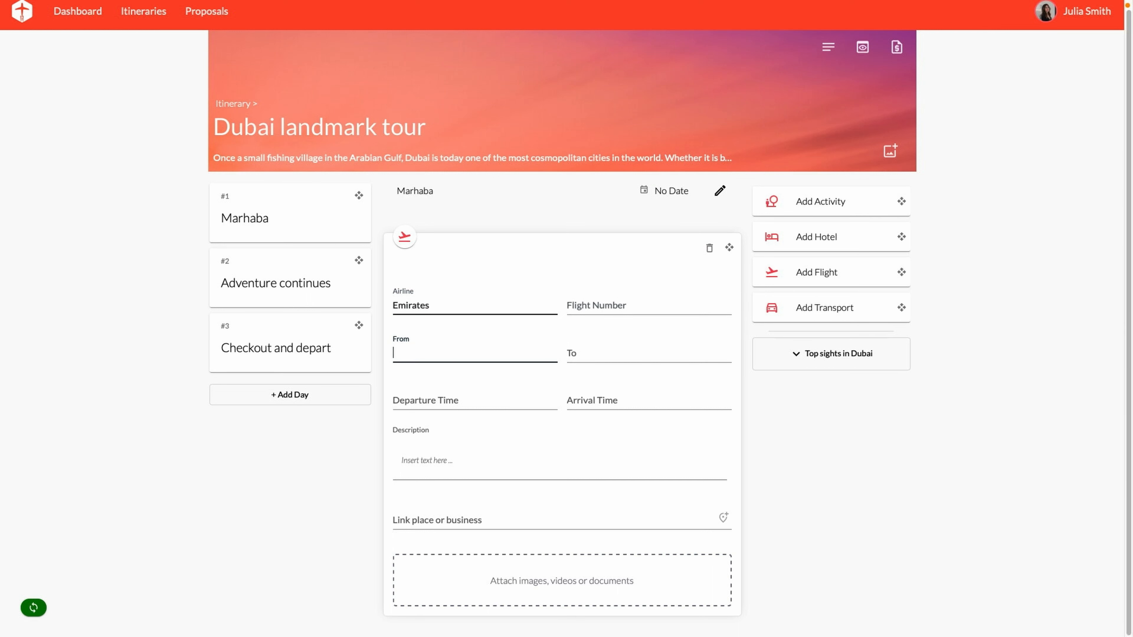
text(Home)
key(Tab)
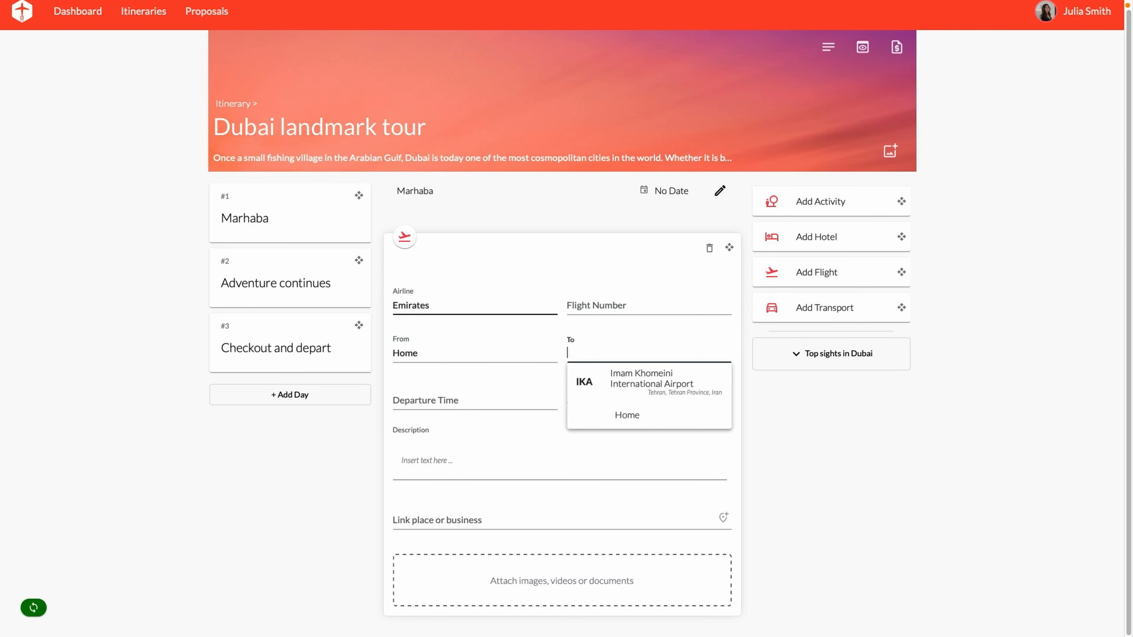
text(Dubai)
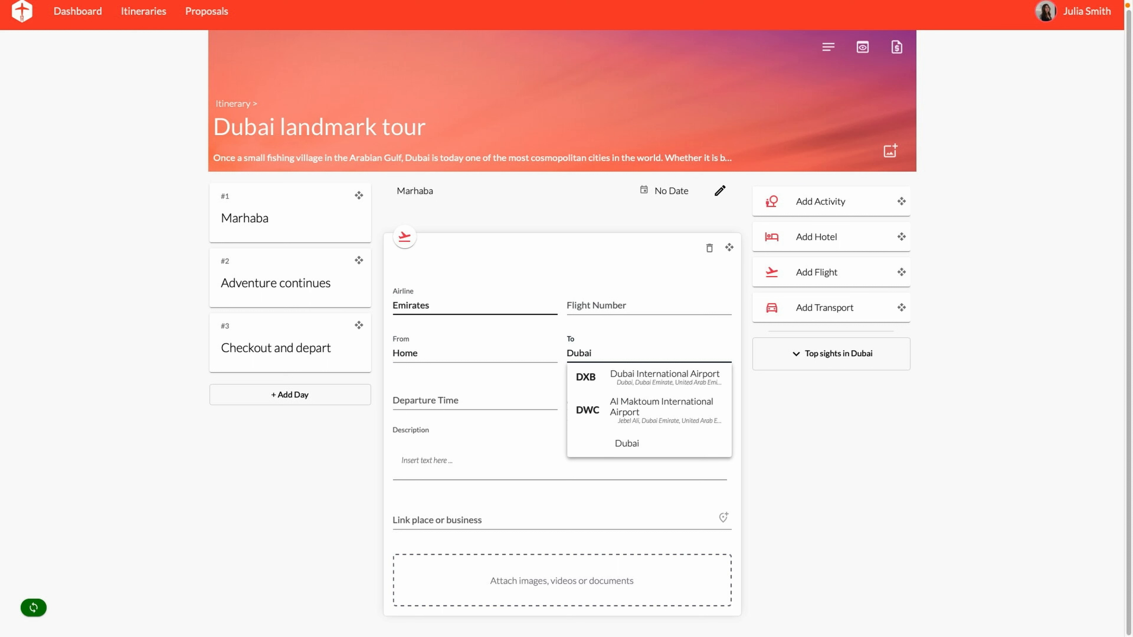
click(665, 383)
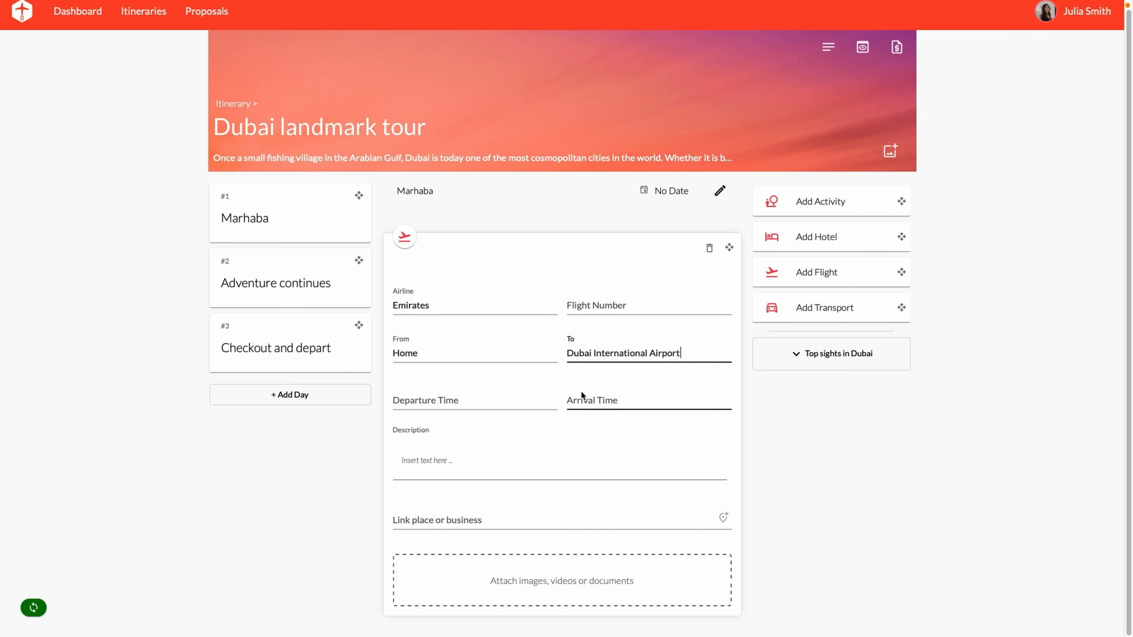
Describe the flight's arrival in Dubai and link it to Dubai International Airport (DXB)
click(463, 462)
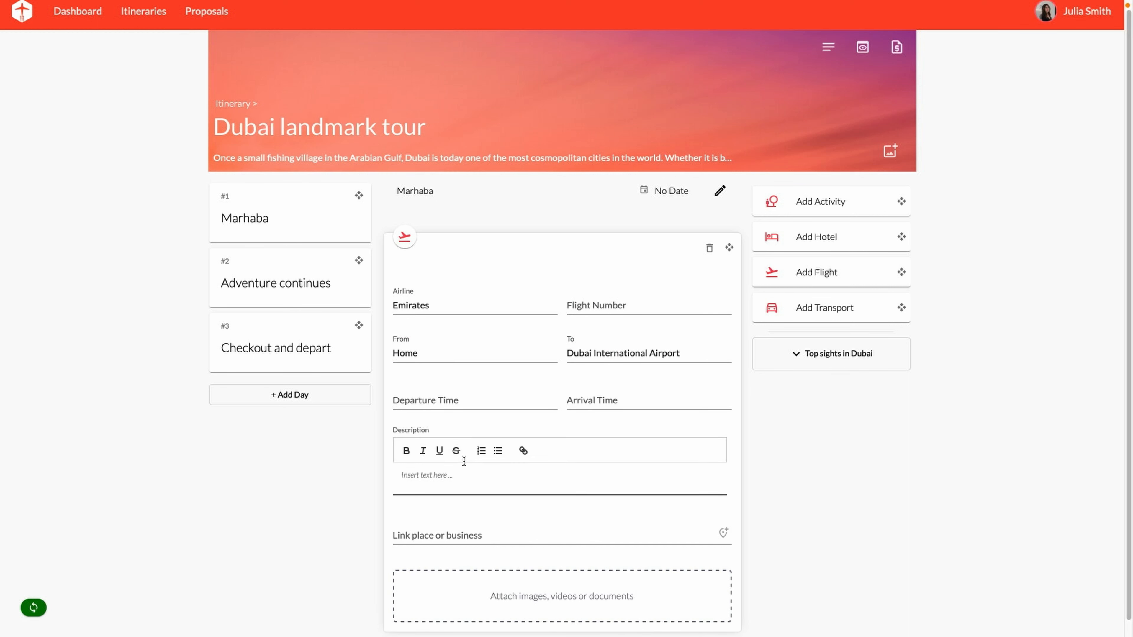
text(Land in the magnificent city of Dubai and )
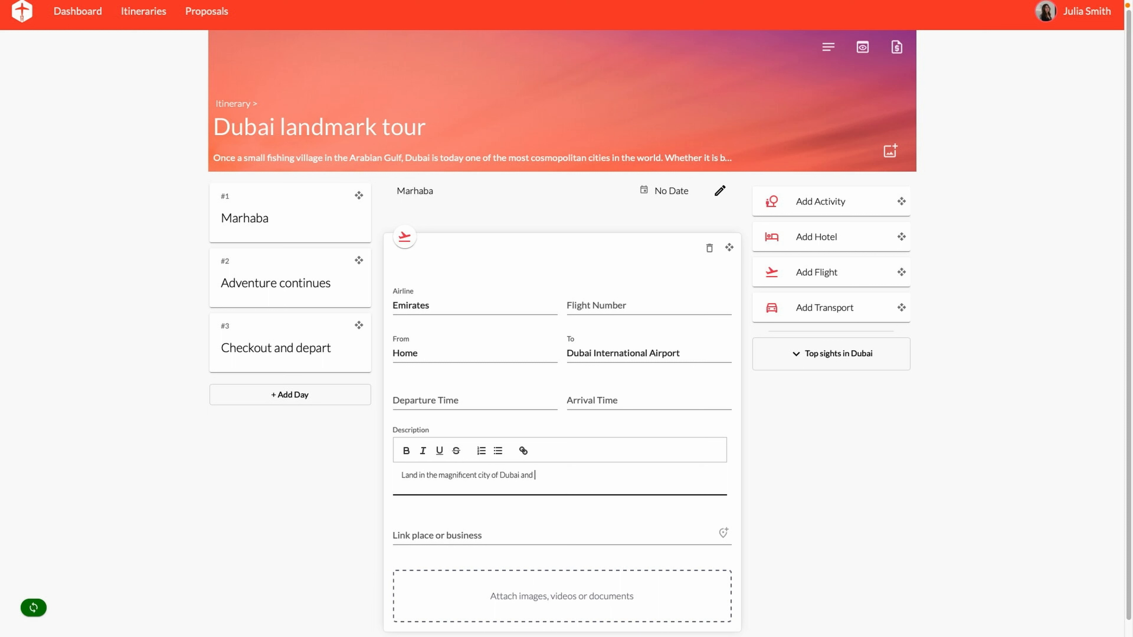
text(get set for an unmatched experience of this world class city. Be driven through t)
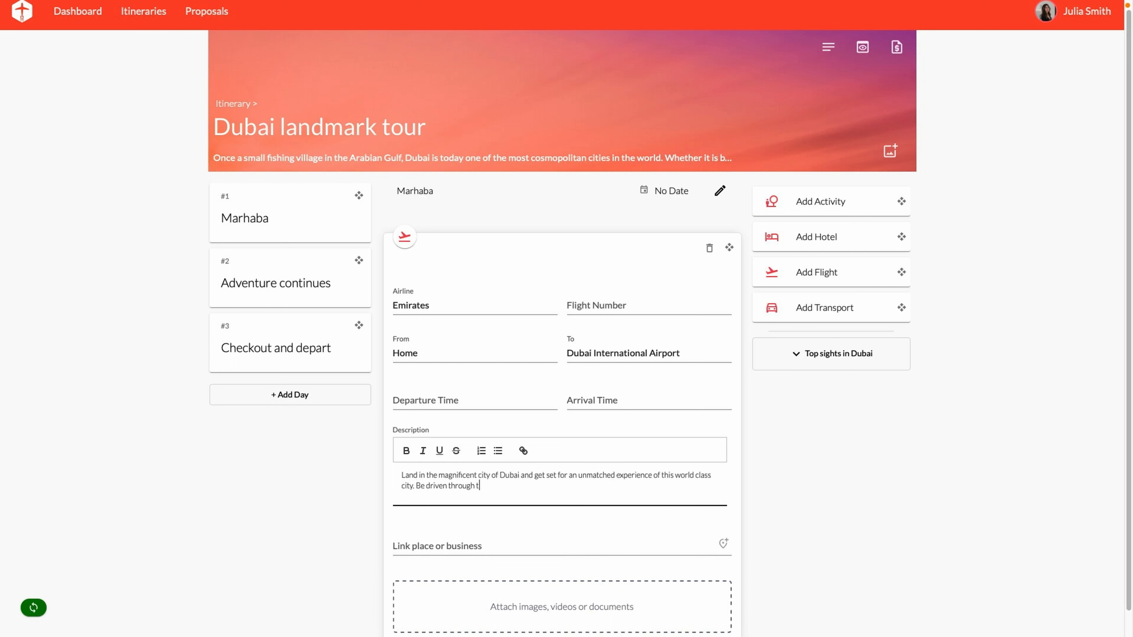
text(he sparkling city after touching down, to arrive at the hotel.)
key(Return)
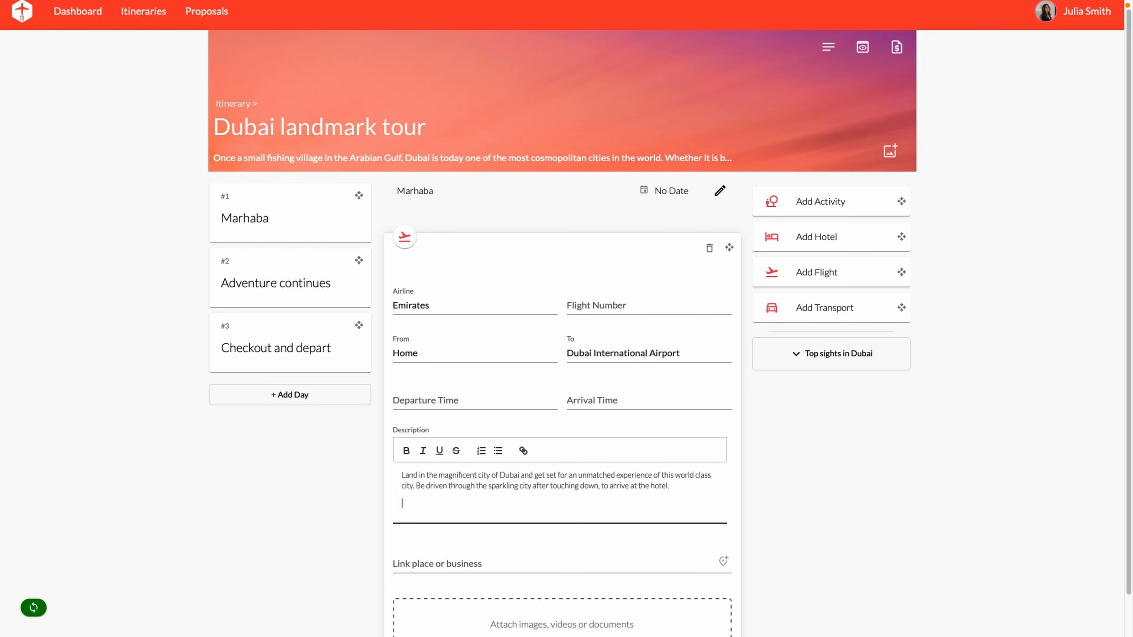
scroll(479, 496, down, 1)
click(476, 516)
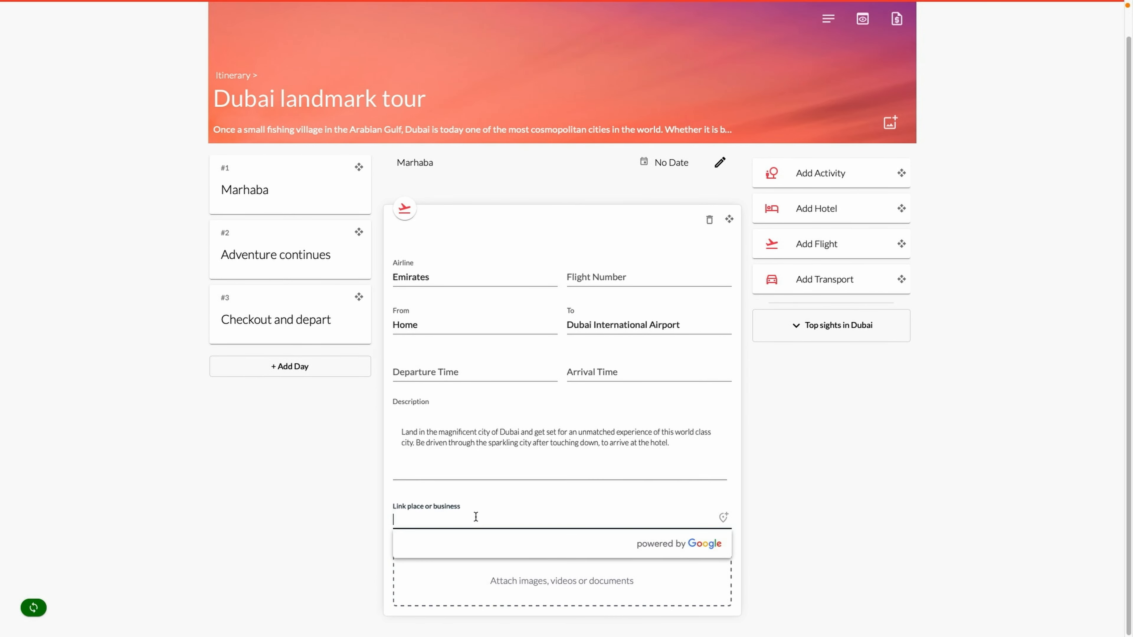
text(Dubai inter)
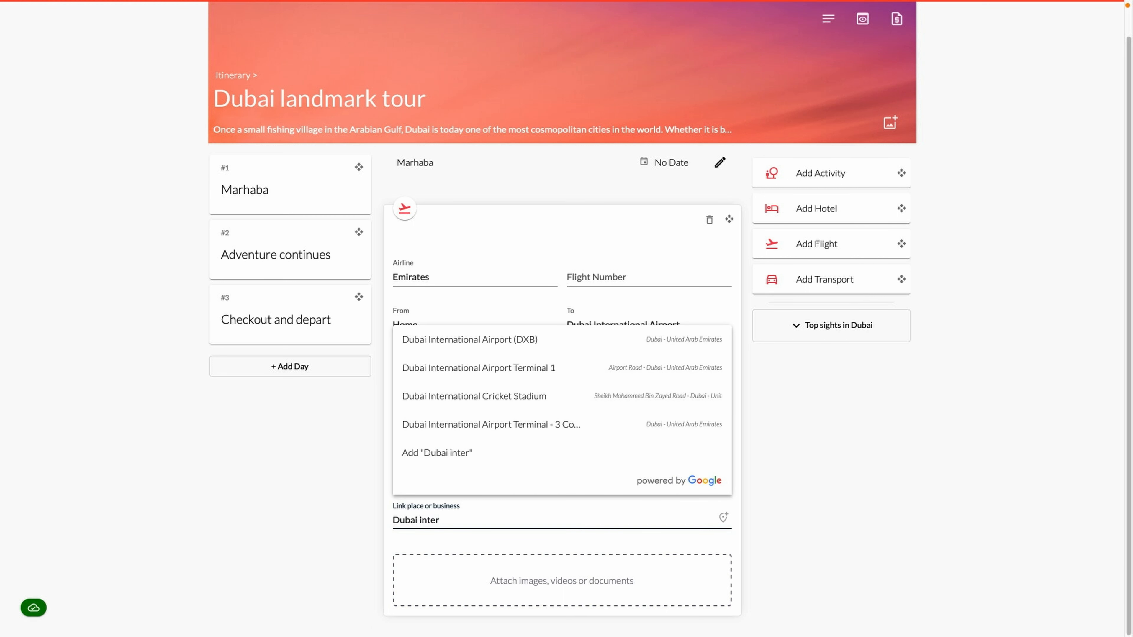
click(506, 340)
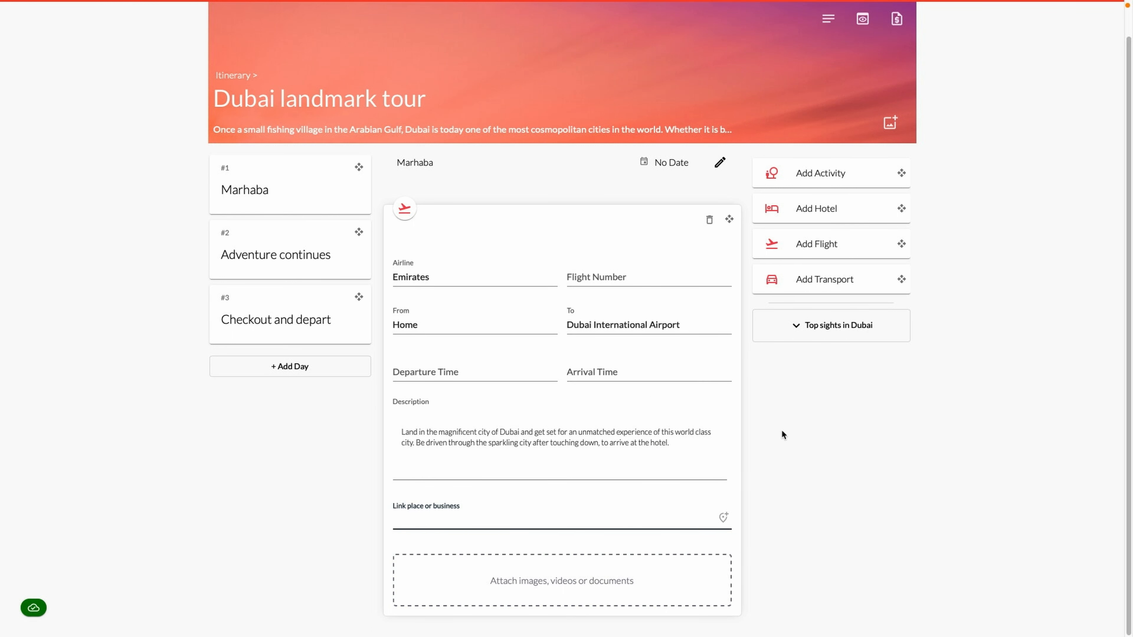
Add a hotel card named 'The Oberoi' with its luxury-hotel description and a facilities line
click(830, 160)
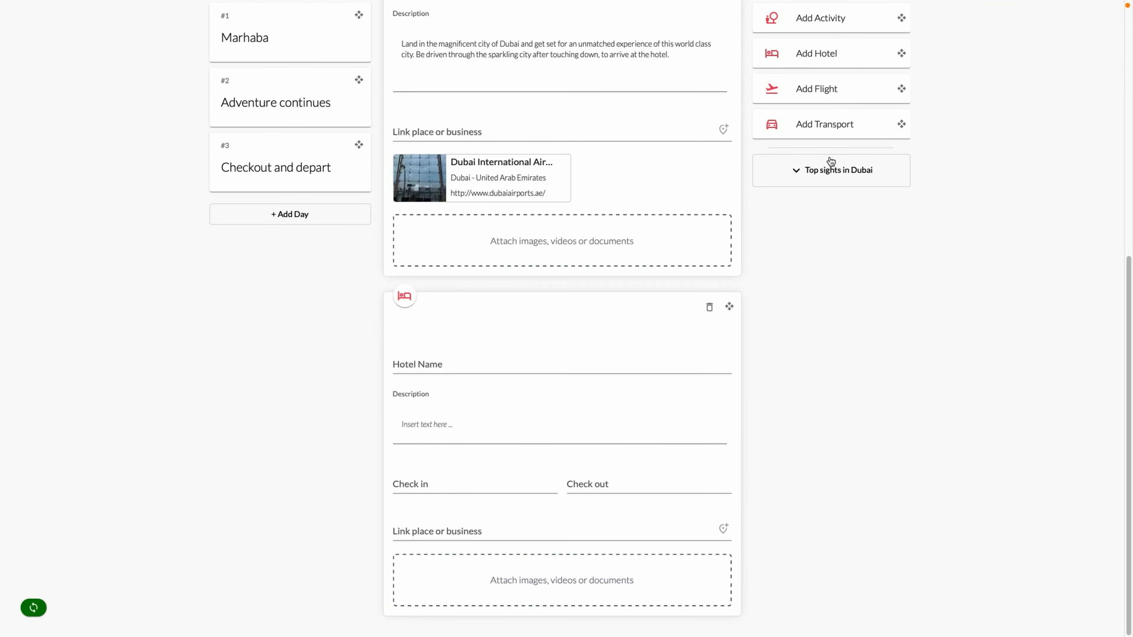
click(514, 363)
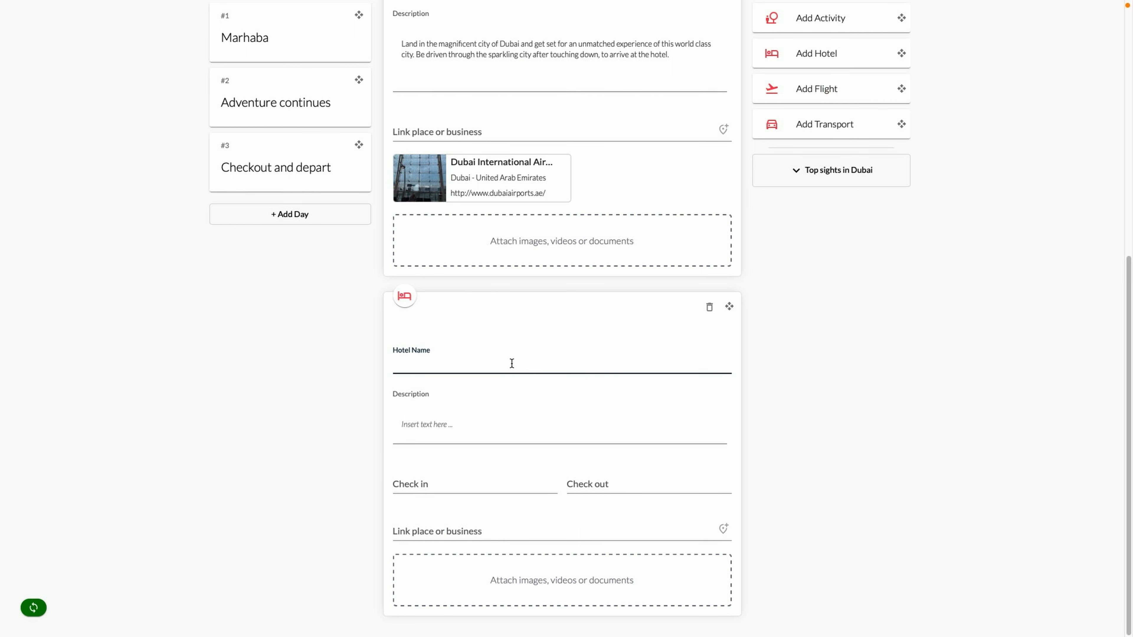
text(The Oberoi)
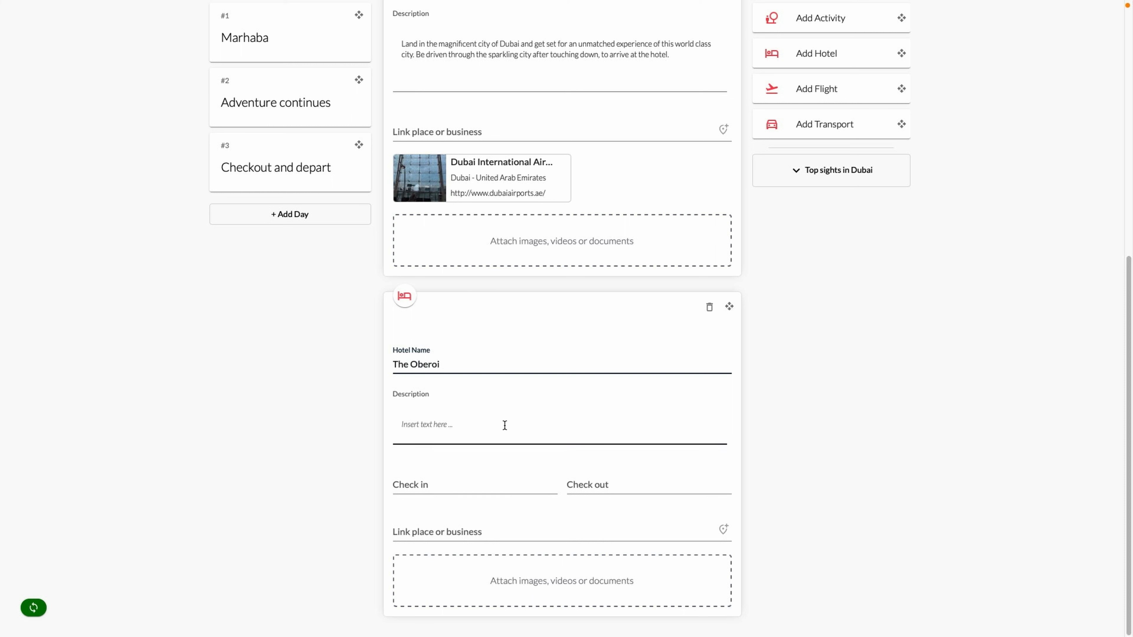
click(496, 427)
text(The O)
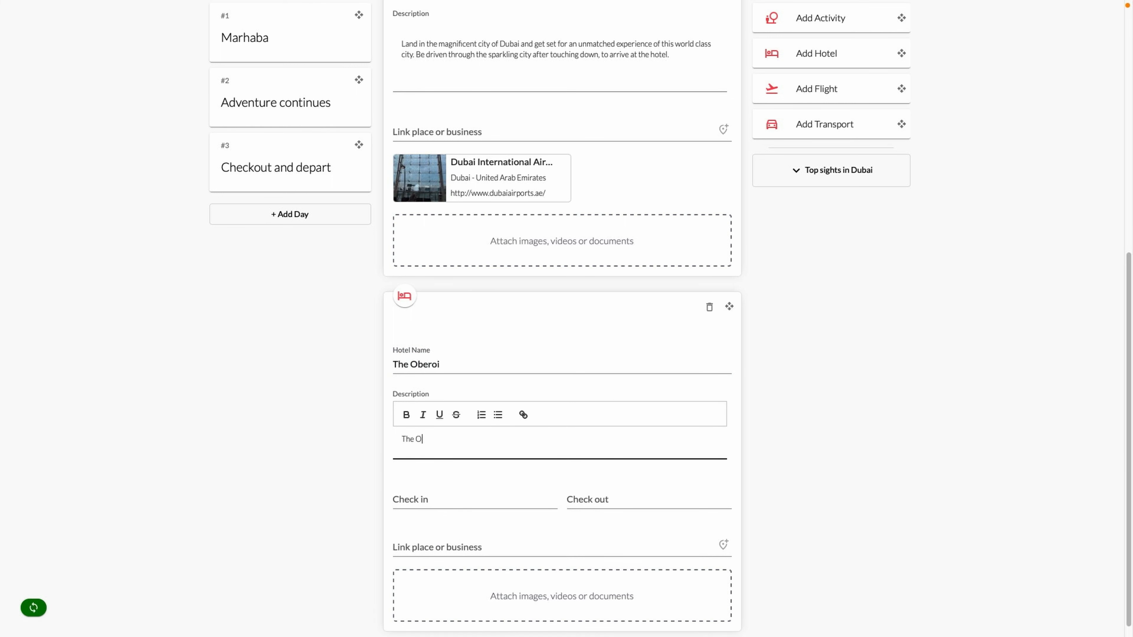
text(beroi, Dubai is a contemporary luxury hotel in Dubai, whose design embodies heigh)
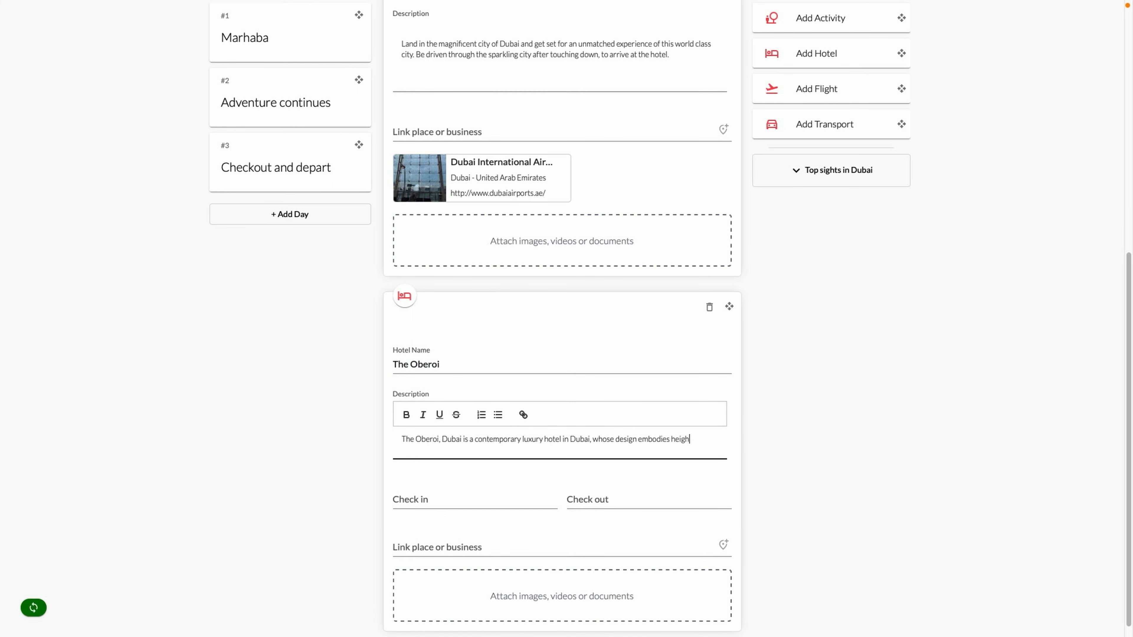
text(t, light and space. Internationally acclaimed for taking care of its guests, the hotel offers superlative views of the)
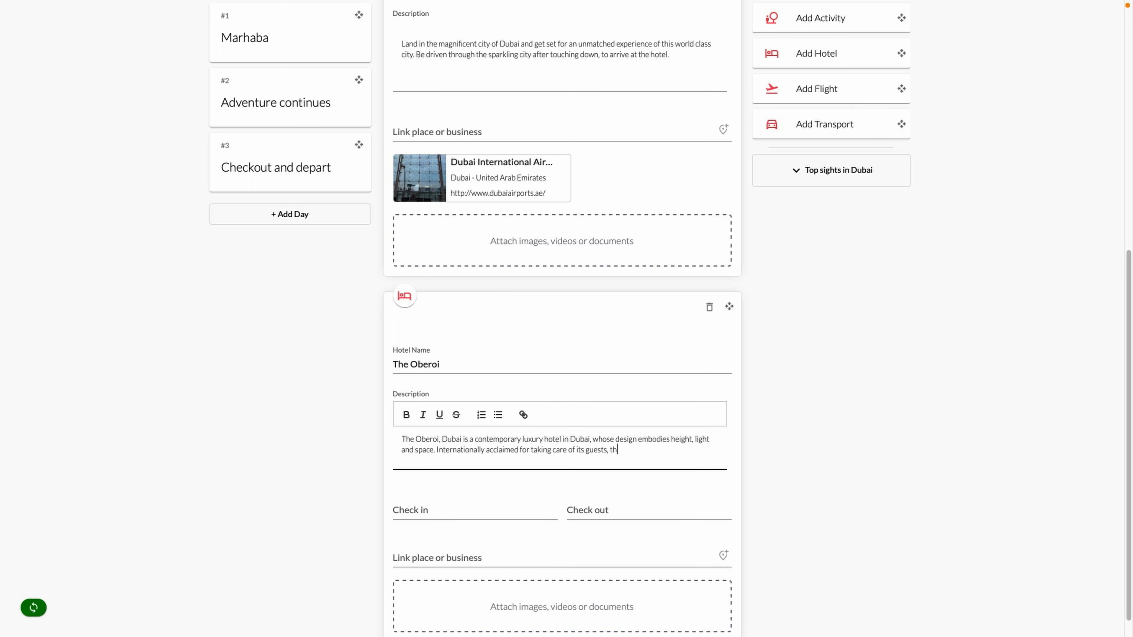
text(enviable downtown ad)
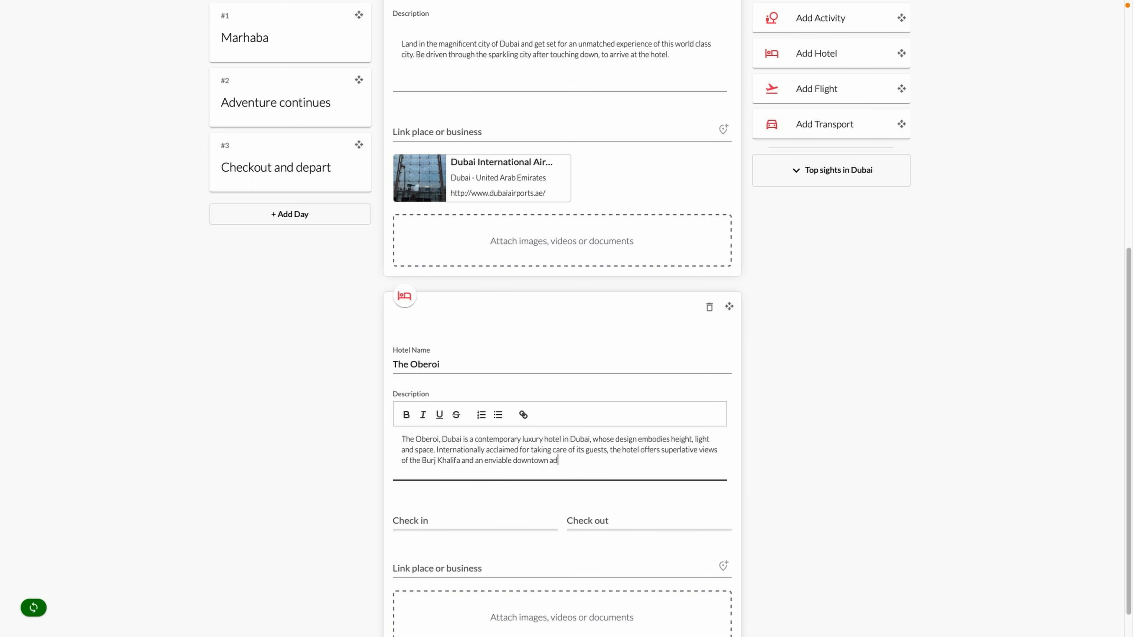
text(dress that is prominent for business and leisure hotels in the UAE. The Oberoi, Du)
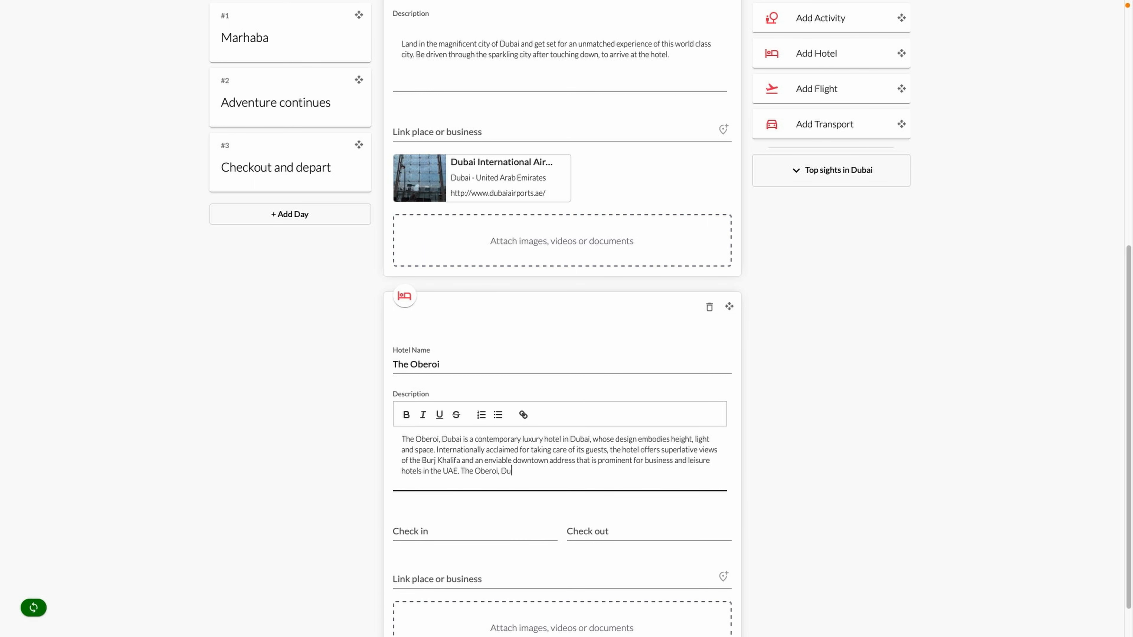
text(bai is located just minutes from Dubai Mall and Dubai Financial Centre.)
key(Return)
text(Facilities)
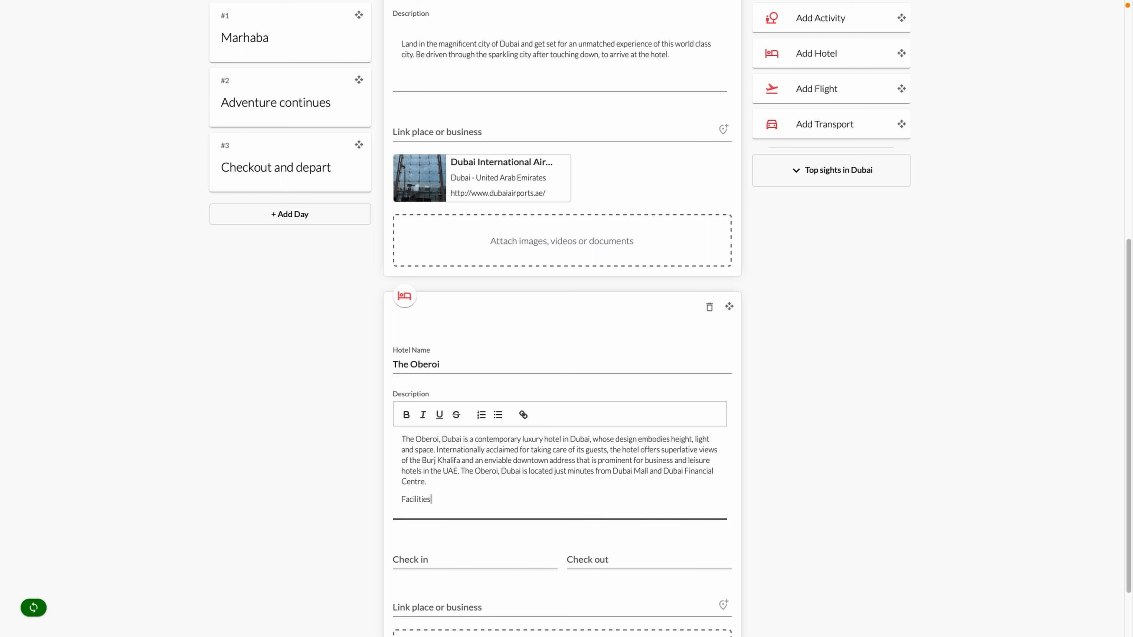
text( include:  Swimming pool Free WiFi Airport shuttle Family rooms Free parking Bar)
Turn the facilities into a bulleted list: Swimming pool, Free WiFi, Airport shuttle, Family rooms, Free parking, Bar
key(Return)
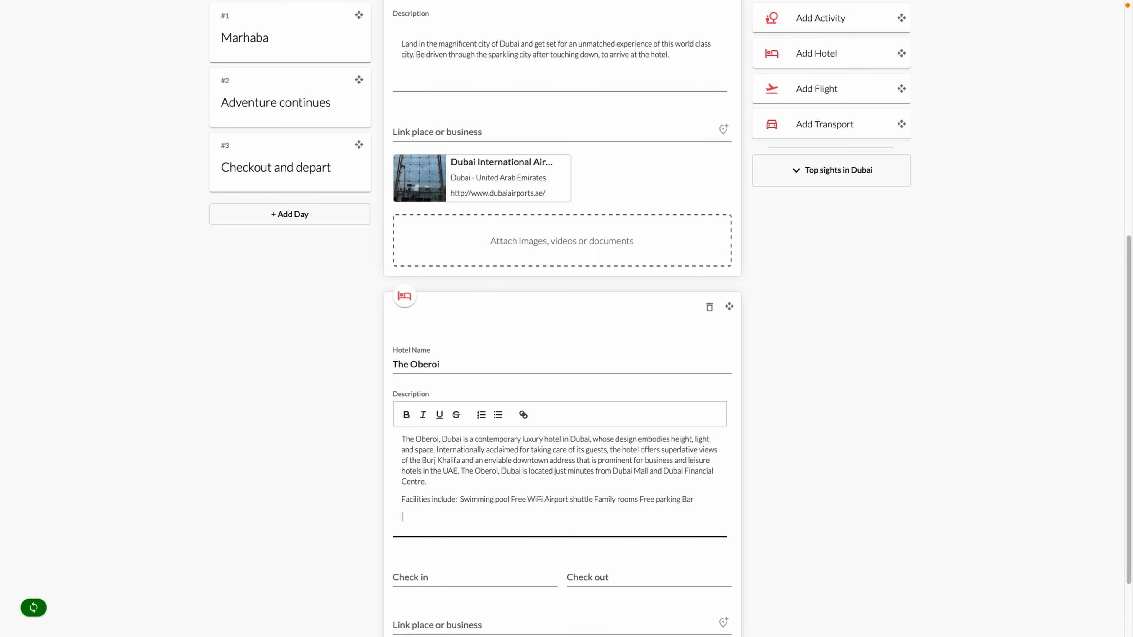
click(460, 499)
key(Return)
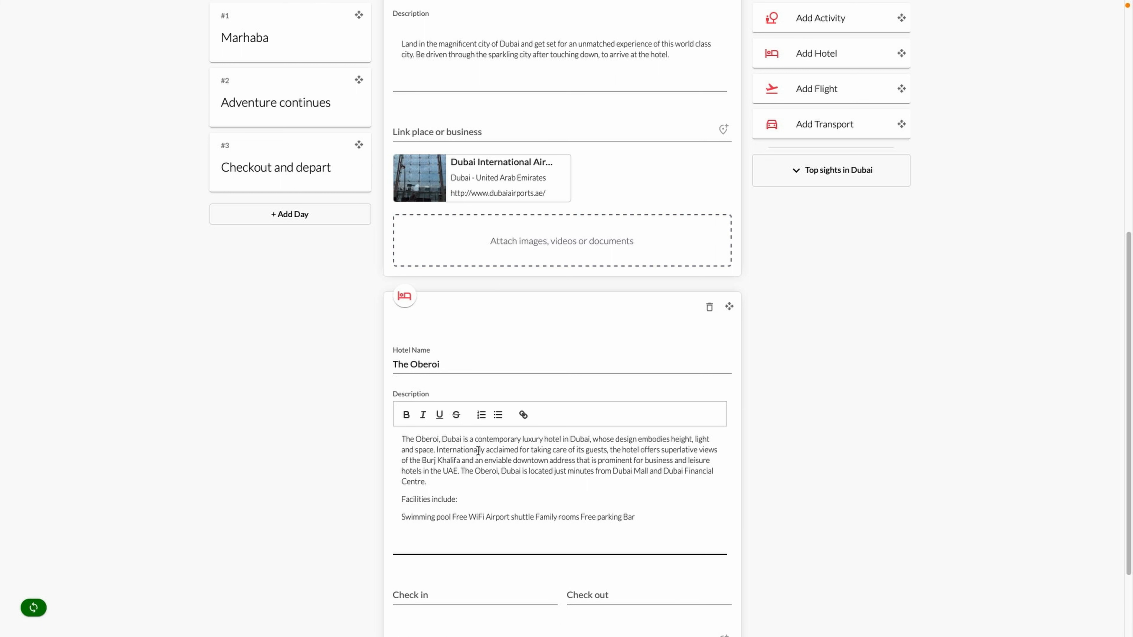
click(495, 419)
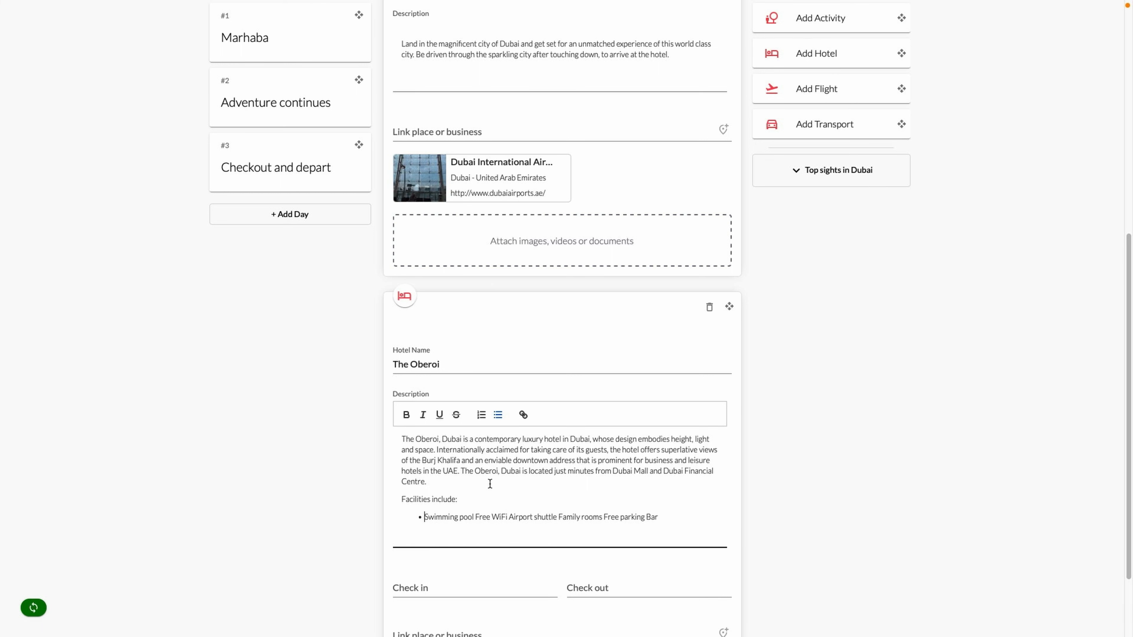
click(476, 517)
key(Return)
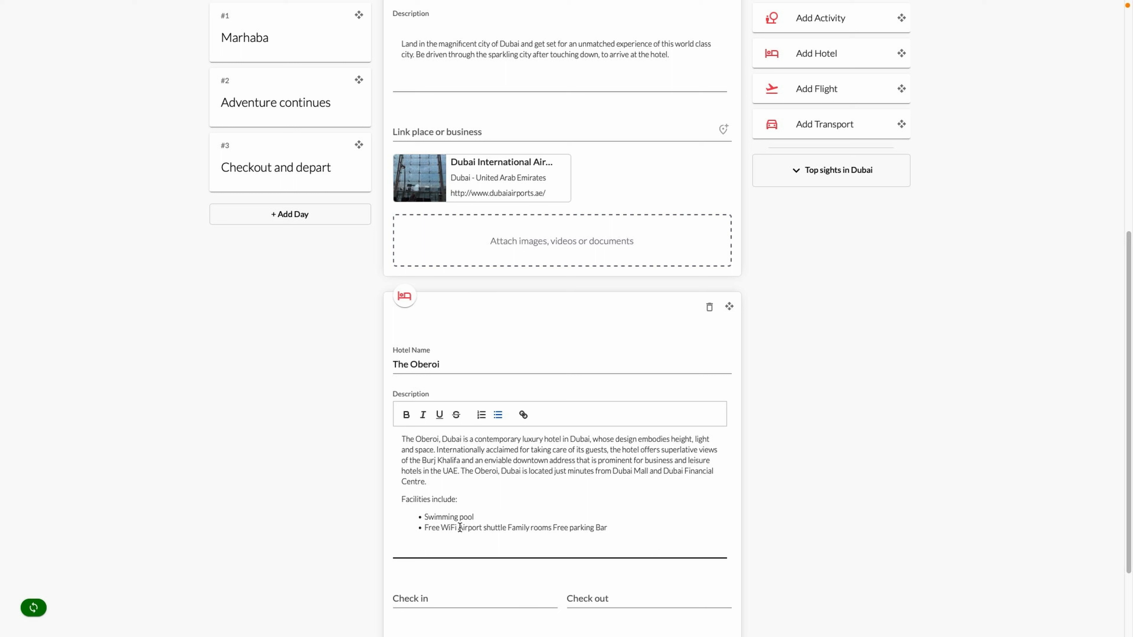
key(Return)
click(475, 538)
key(Return)
click(470, 548)
key(Return)
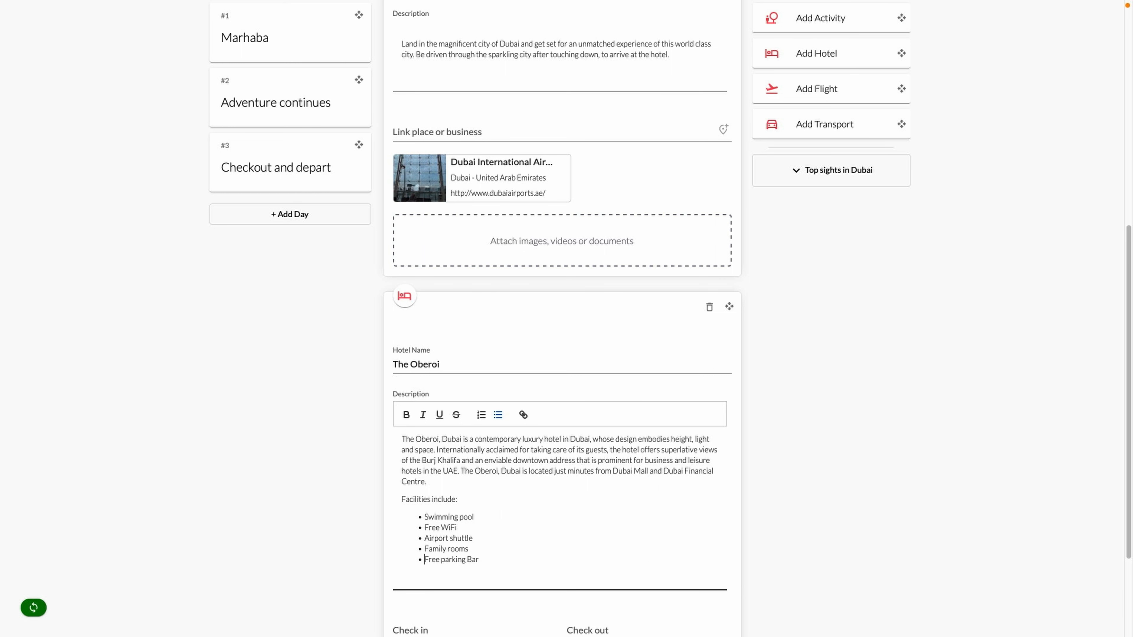
click(468, 560)
key(Return)
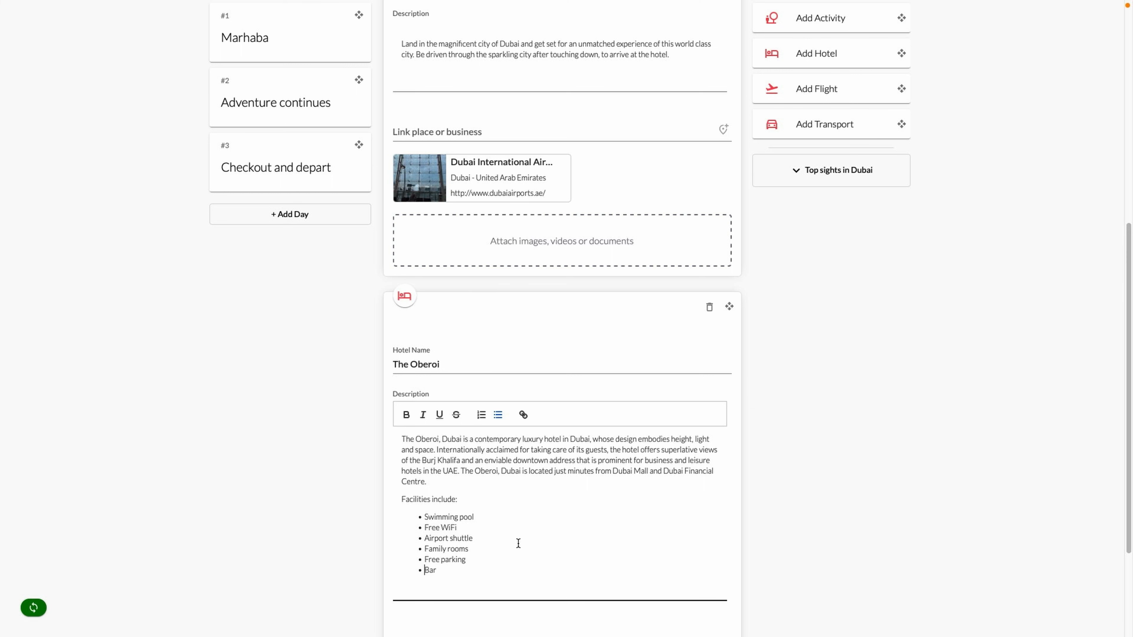
scroll(549, 529, down, 3)
Link the hotel card to The Oberoi, Dubai via a 'the oberoi' place search
click(516, 531)
text(t)
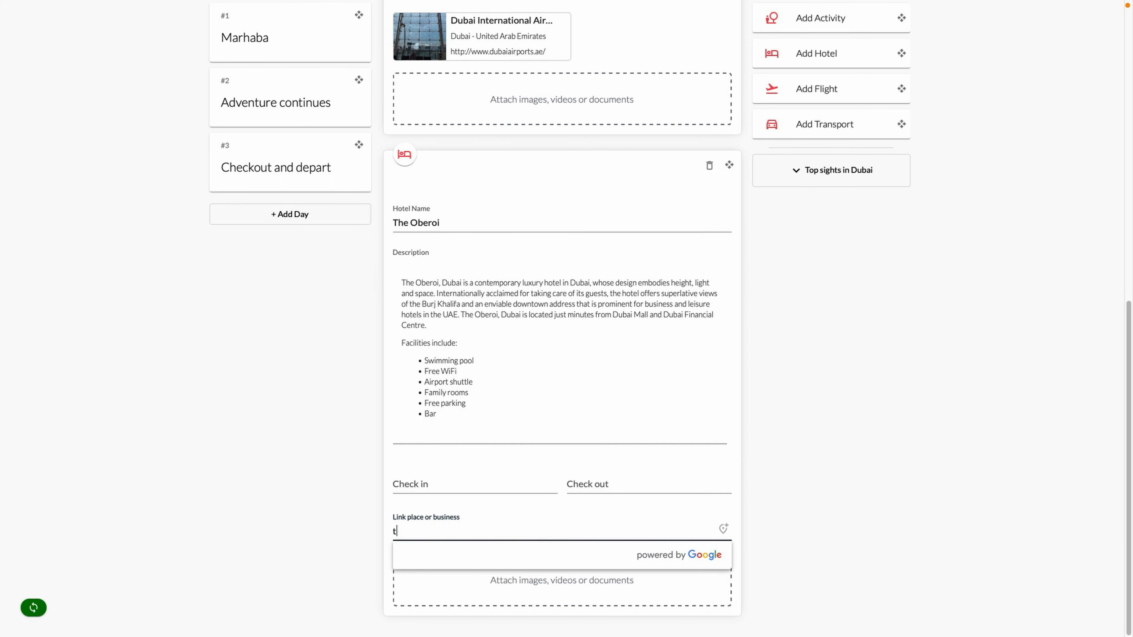
text(he oberoi)
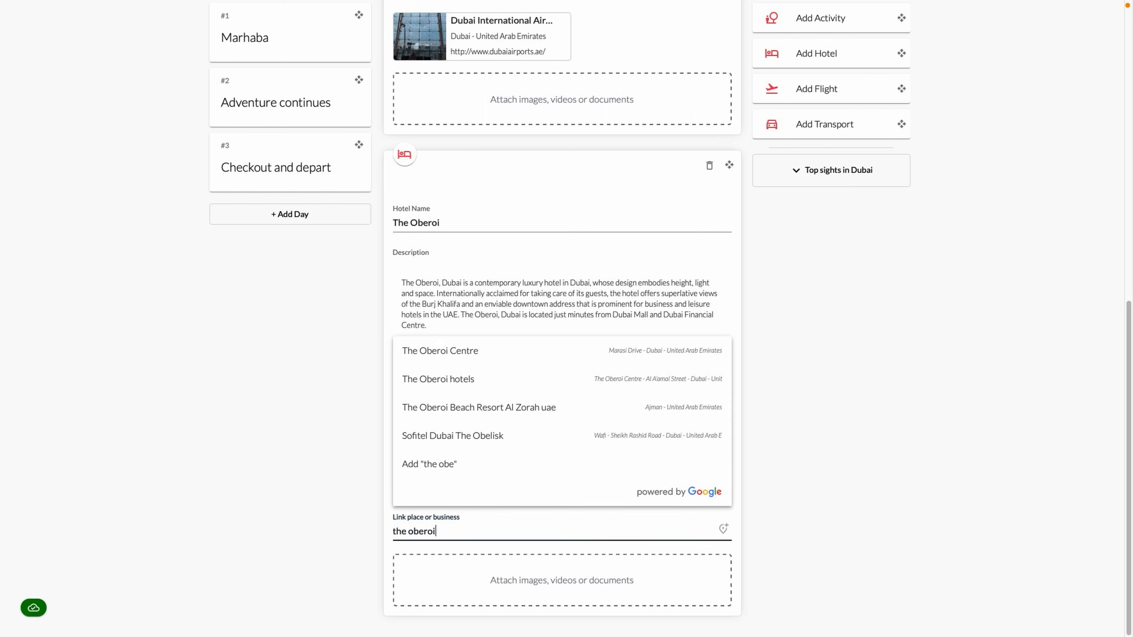
click(508, 388)
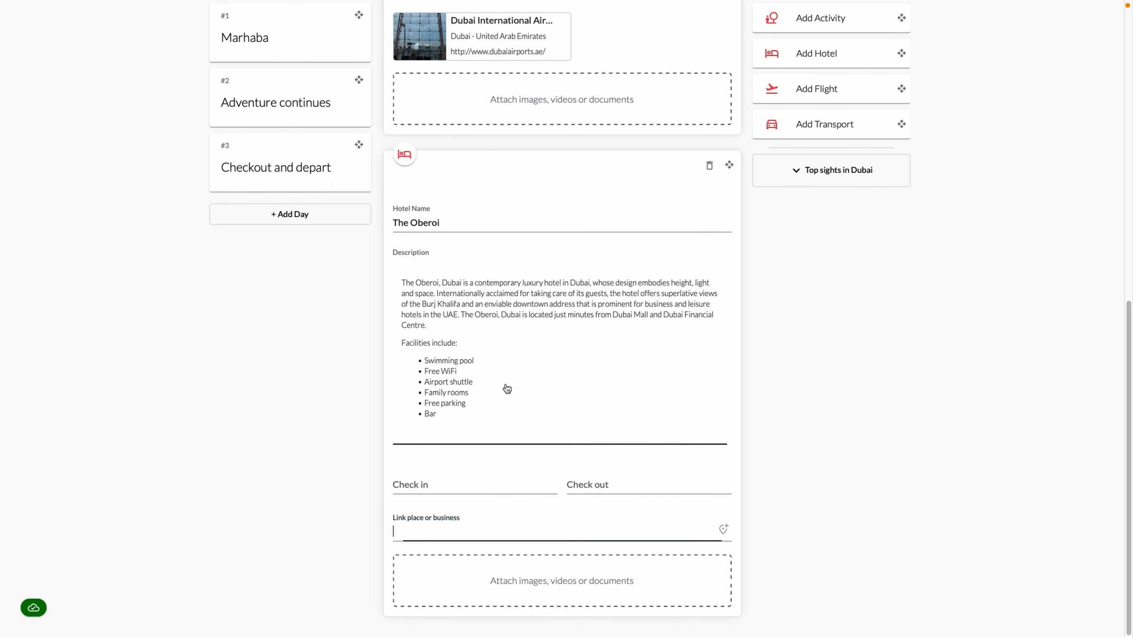
scroll(525, 385, down, 1)
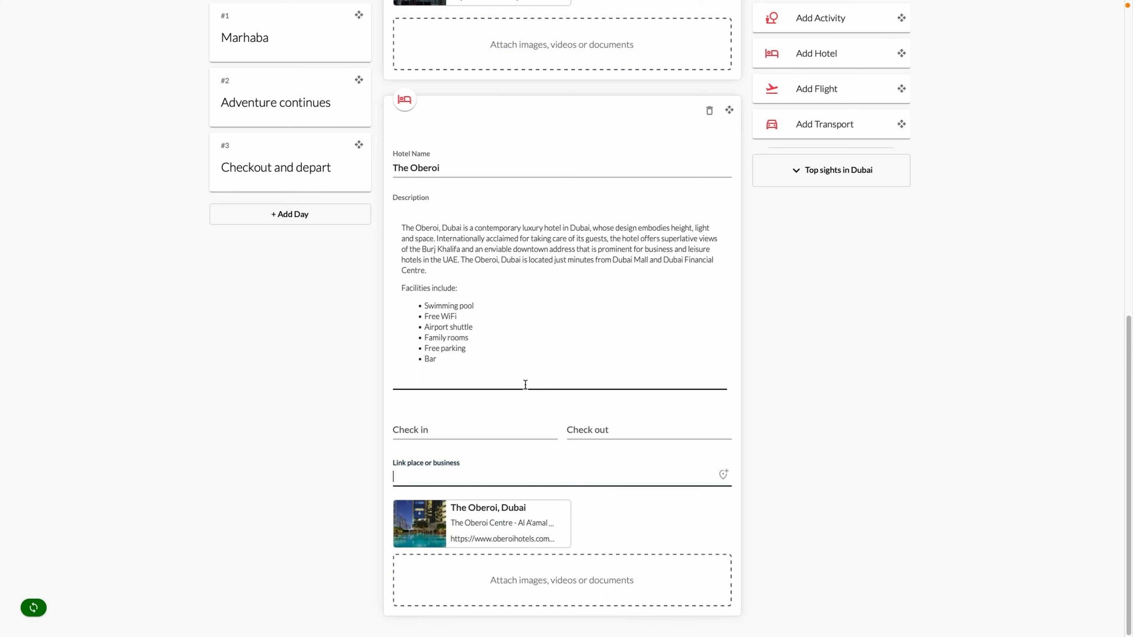
Attach oberoi1.webp and oberoi2.webp to the hotel card
click(572, 589)
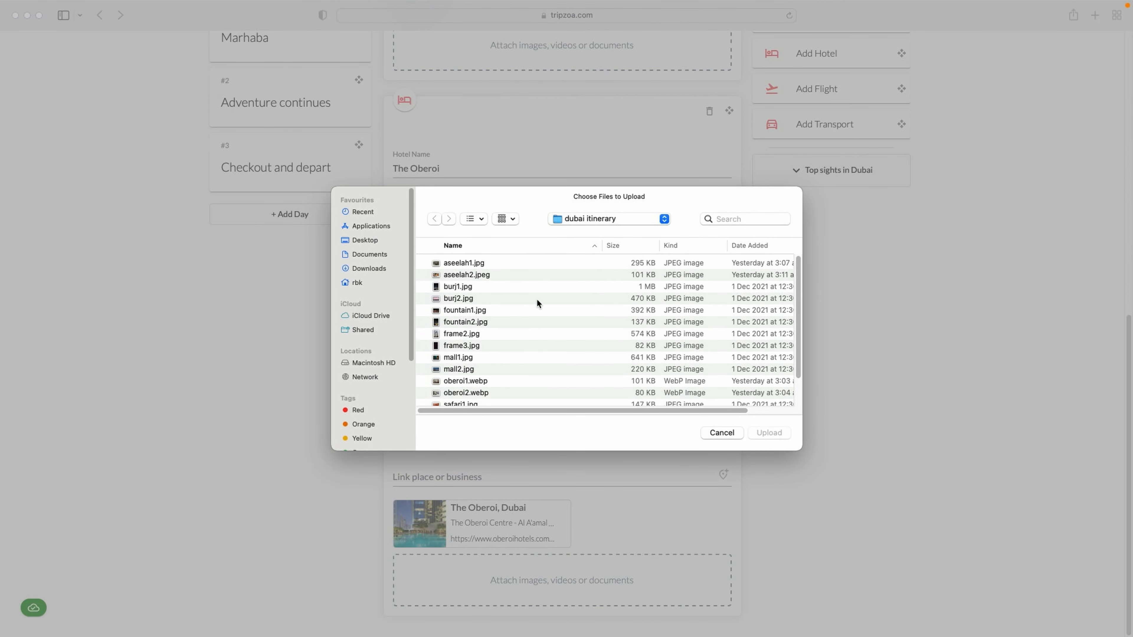
shift+click(463, 381)
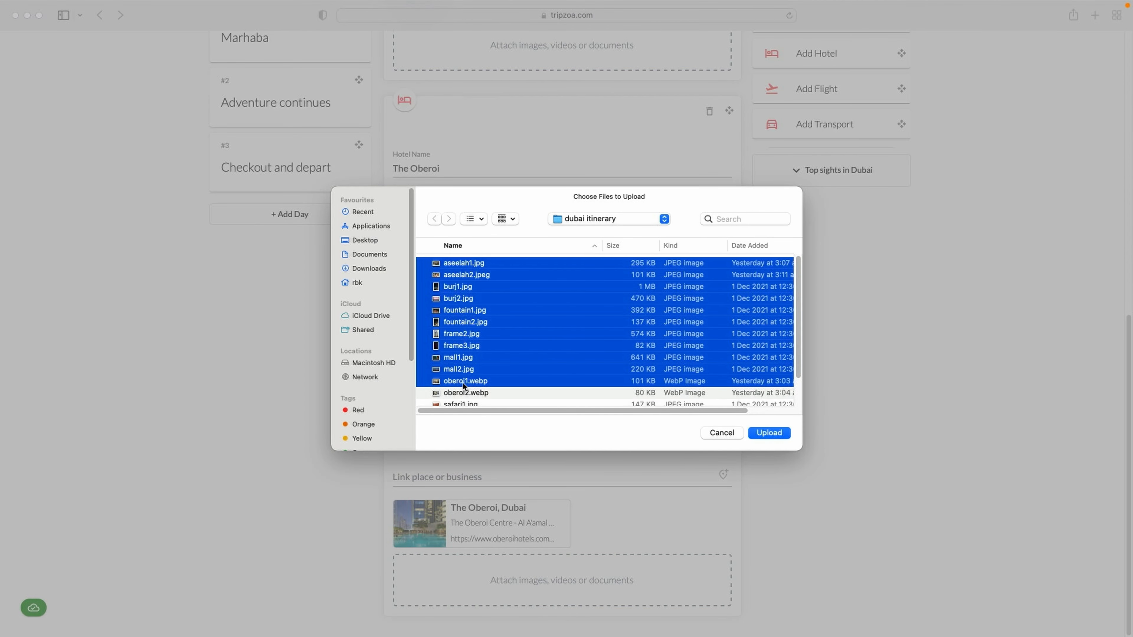
click(463, 382)
key(Down)
shift+click(458, 381)
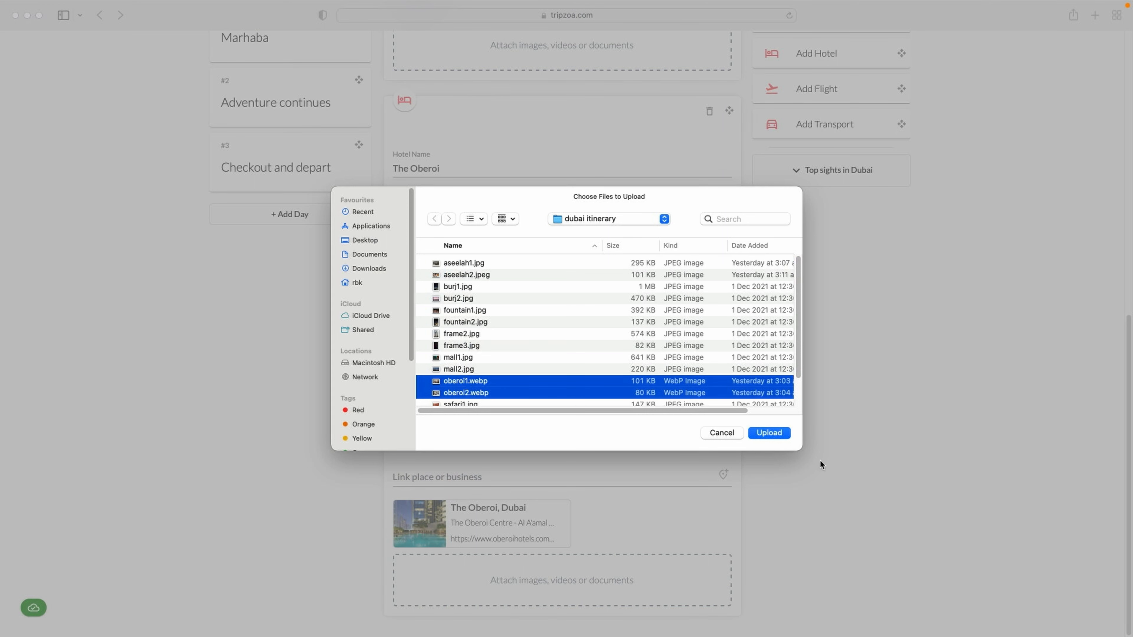
click(775, 432)
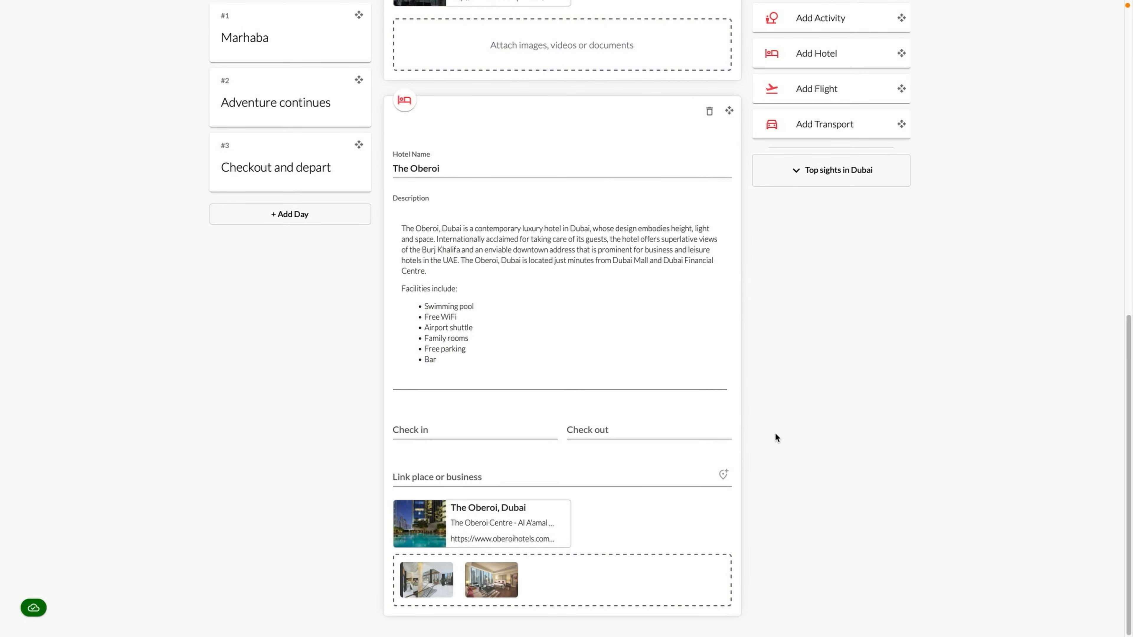
click(852, 173)
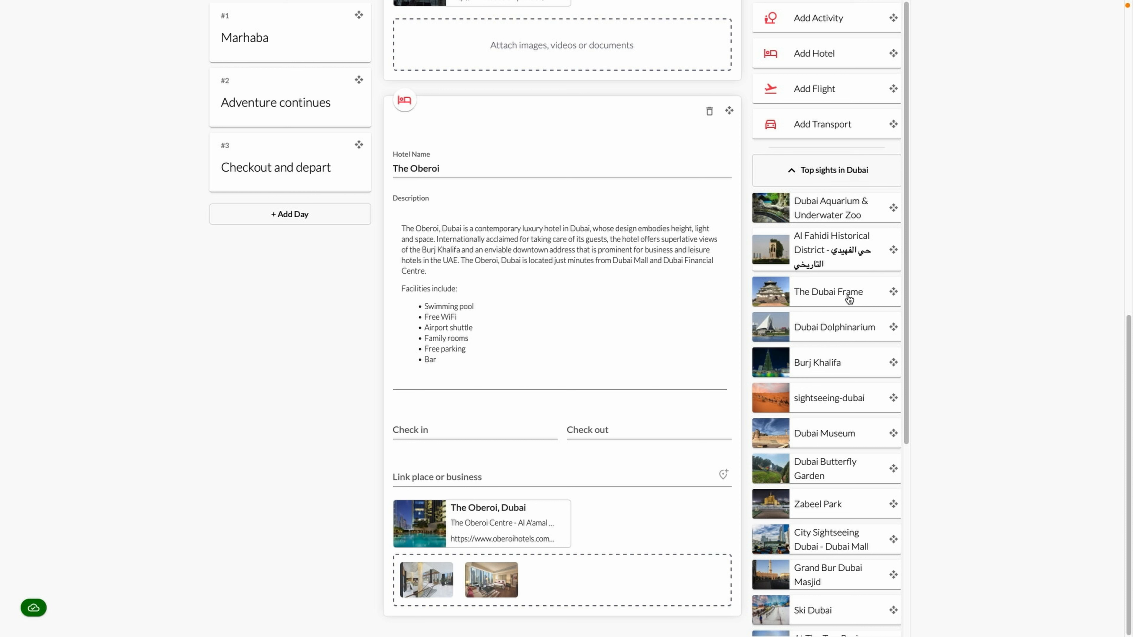
Drag Burj Khalifa into the day and describe it as the world's tallest building
drag(893, 362, 677, 603)
click(457, 425)
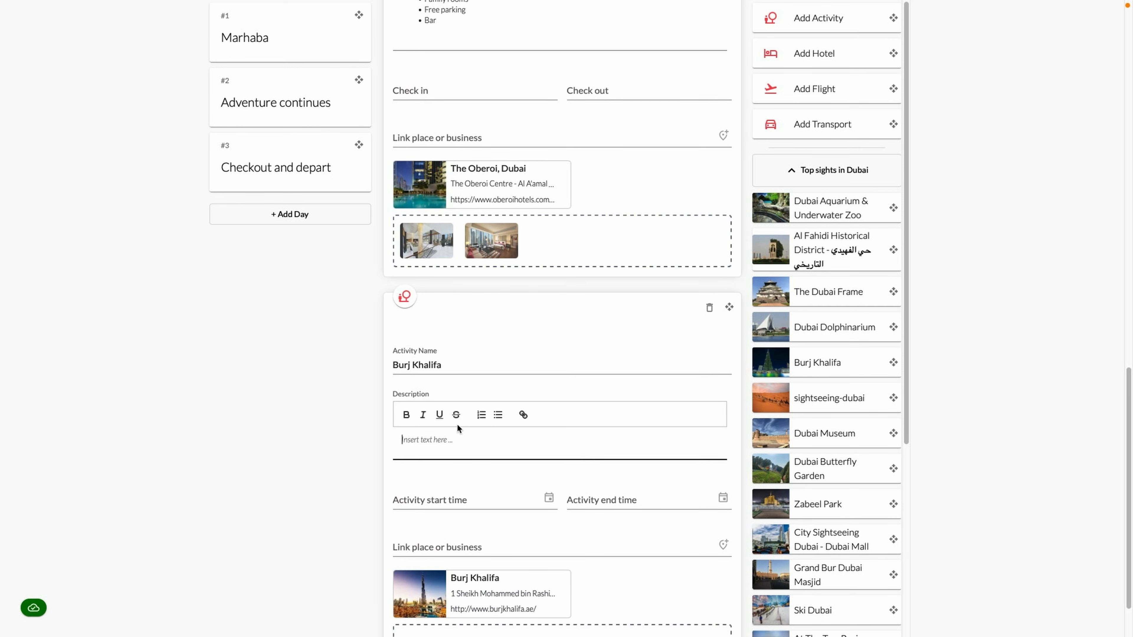
text(Described as both a ‘Vertical City’ and ‘A Living Wonder,’ Burj Khalifa is the world’s tallest buildi)
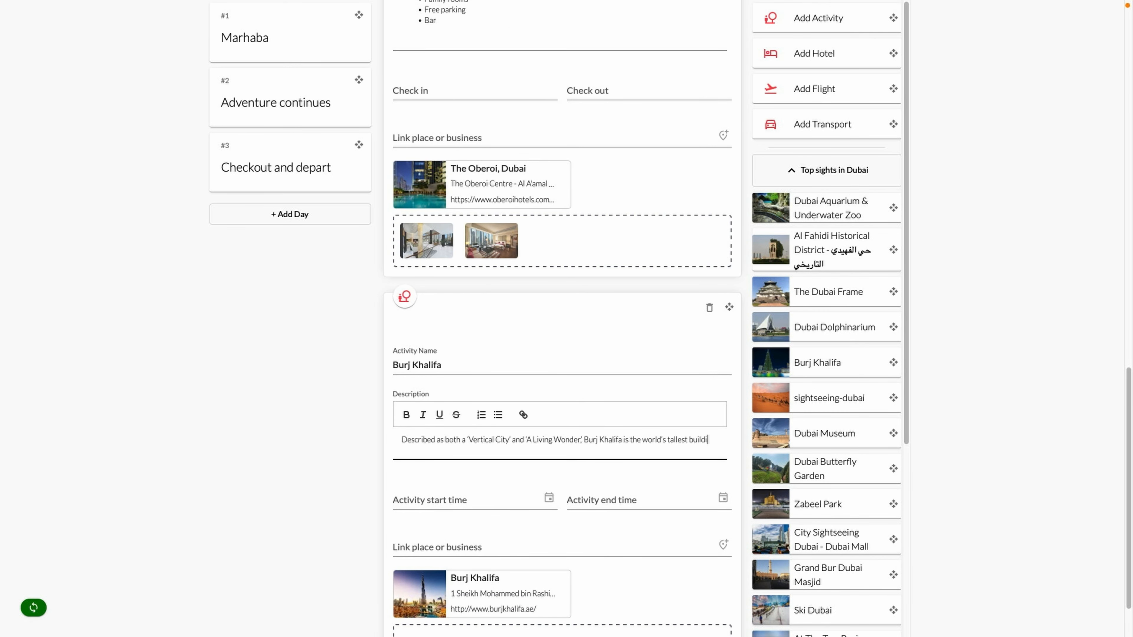
text(ng. Witness unforgettable, panoramic views over Dubai from the observation deck of )
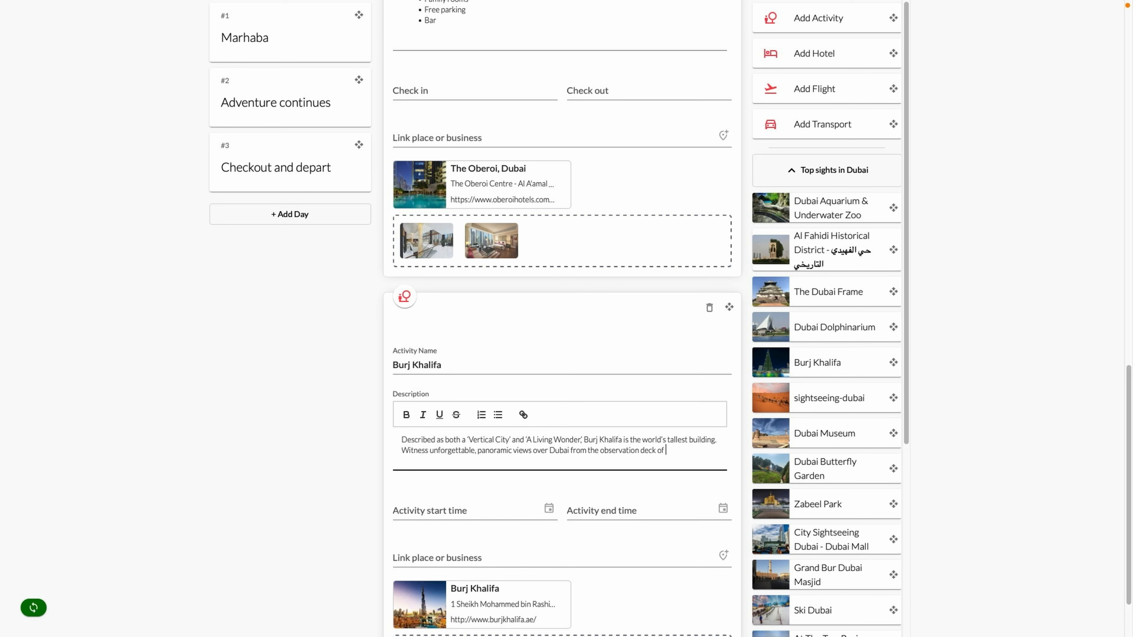
text(the iconic Burj Khalifa. Let your jaw hit the floor as you are elevated up 125 floo)
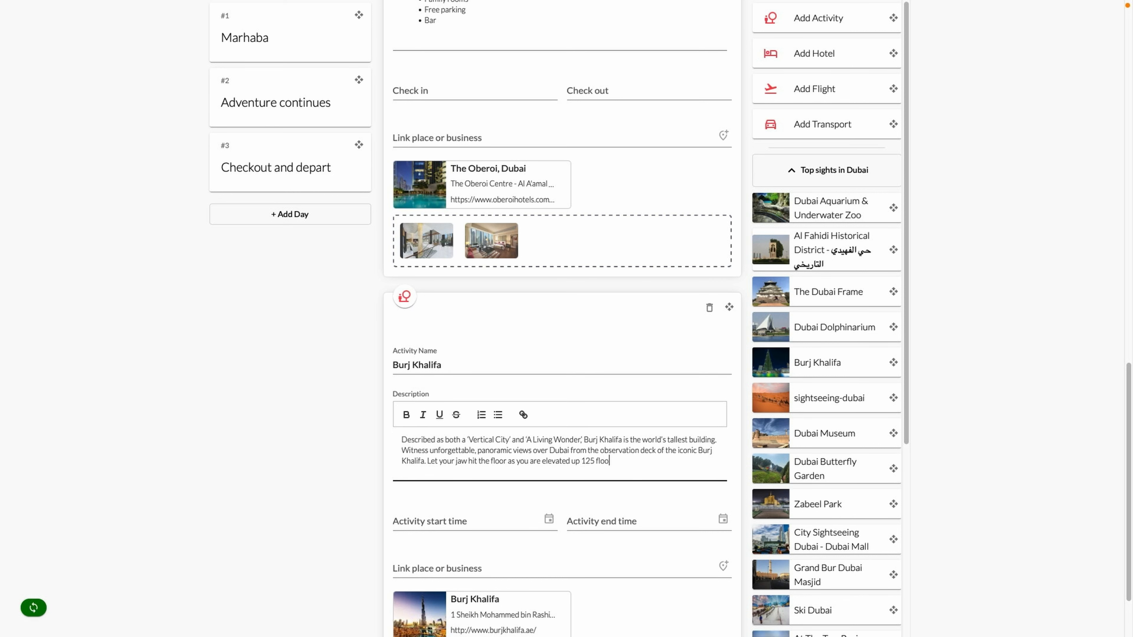
text(rs to fantastic 360-degree views over the Arabian Gulf.)
key(Return)
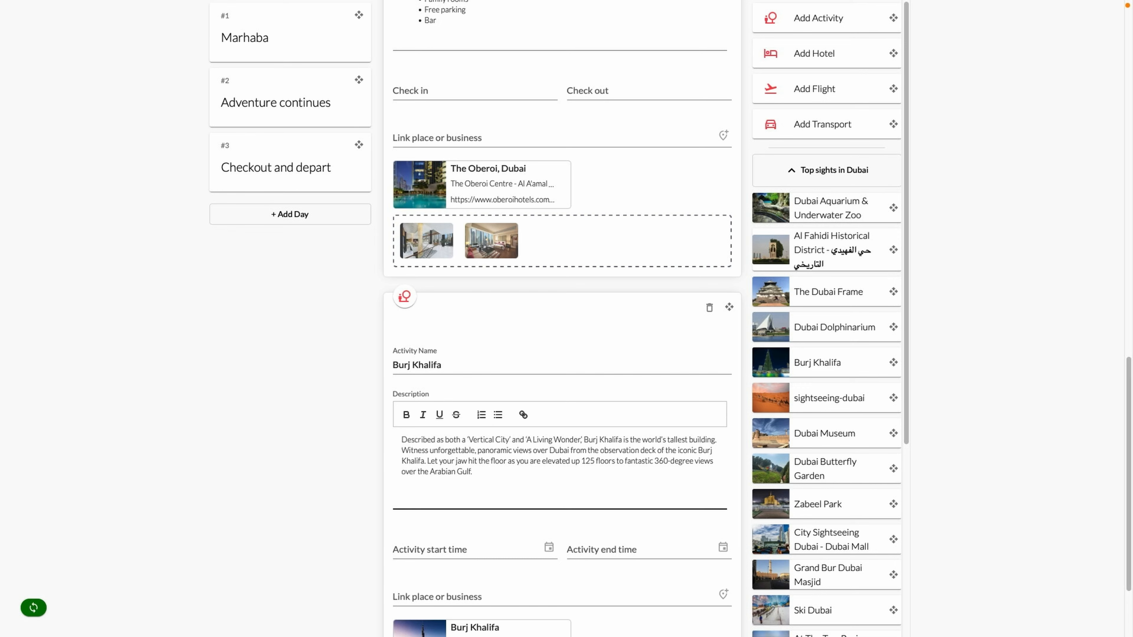
scroll(562, 357, down, 3)
Attach burj1.jpg and burj2.jpg to the Burj Khalifa activity
click(515, 563)
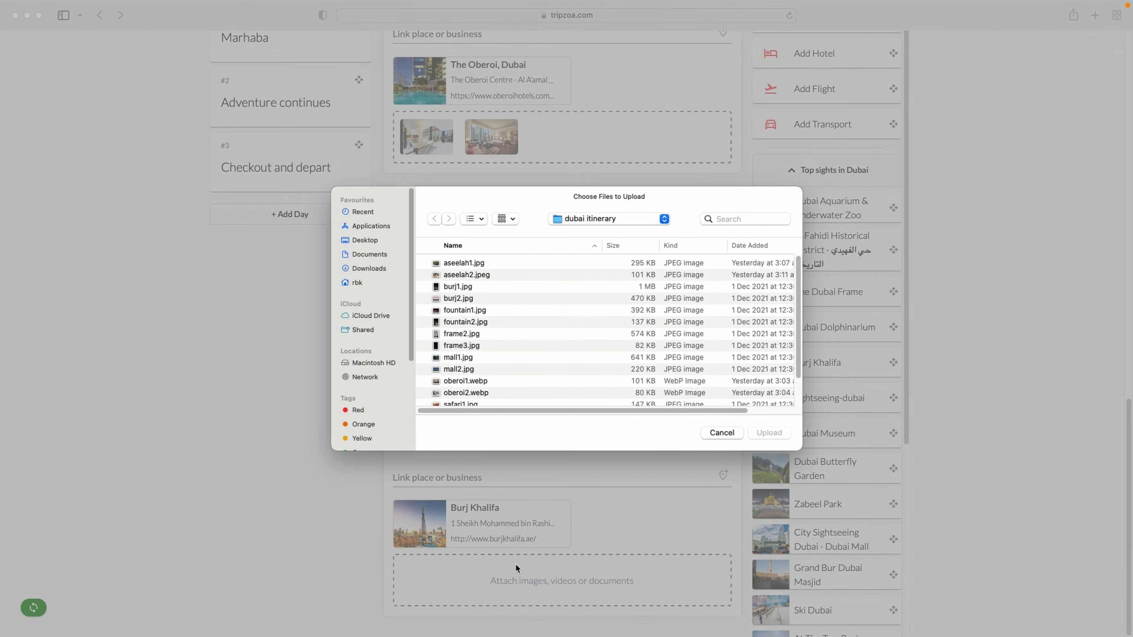
click(477, 288)
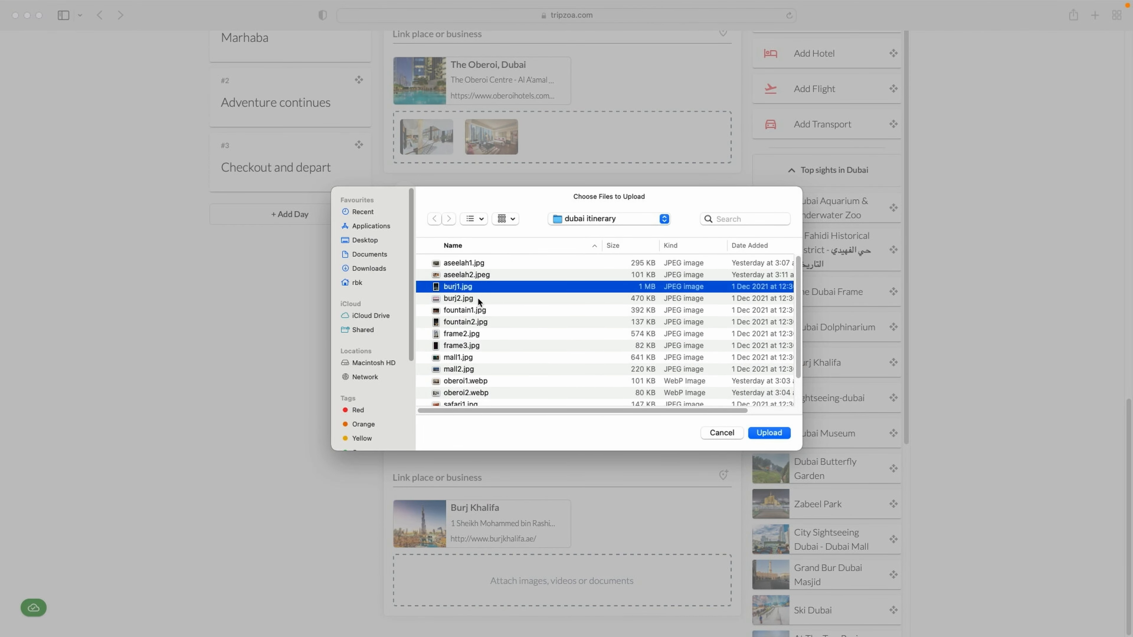
shift+click(477, 298)
click(767, 432)
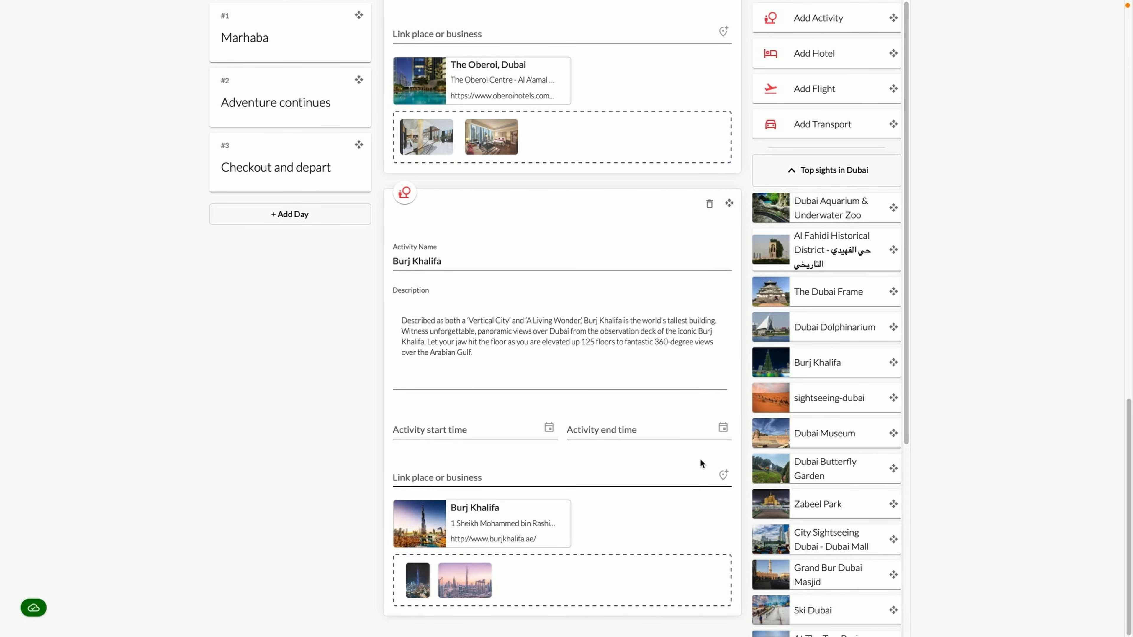
scroll(808, 407, down, 3)
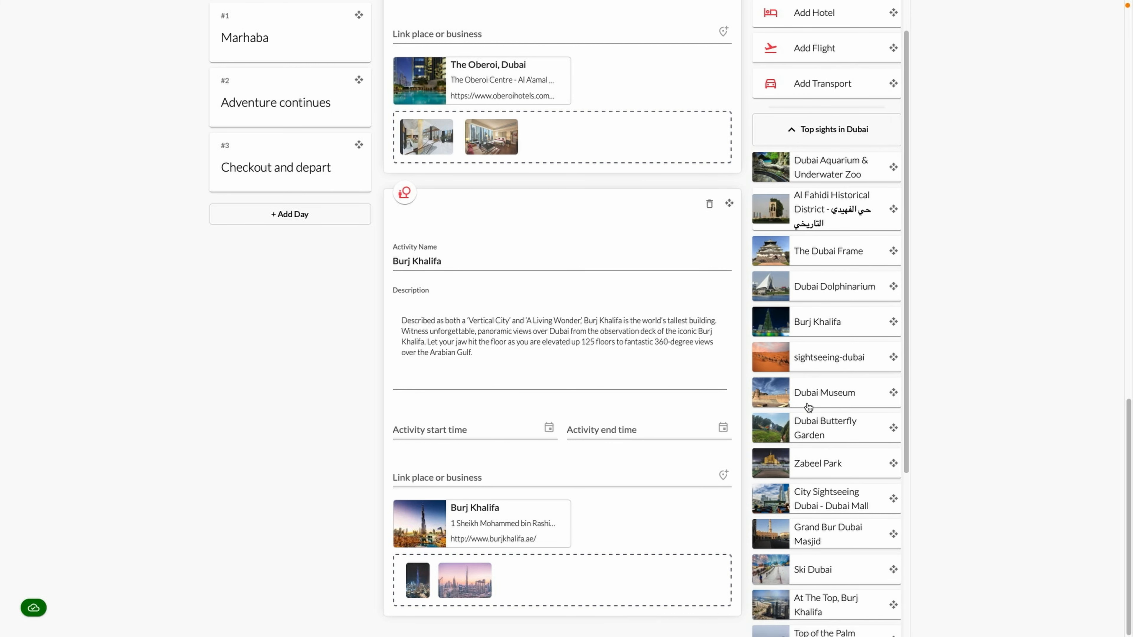
scroll(808, 407, down, 3)
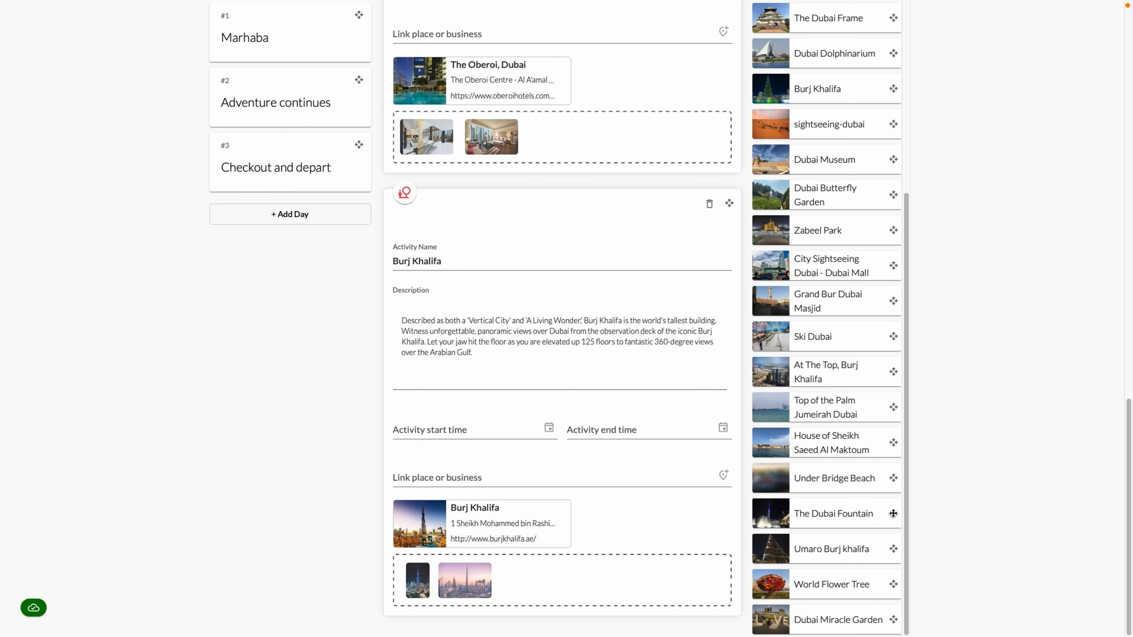
Drag The Dubai Fountain in after Burj Khalifa and describe it as the world's largest fountain
drag(893, 513, 704, 606)
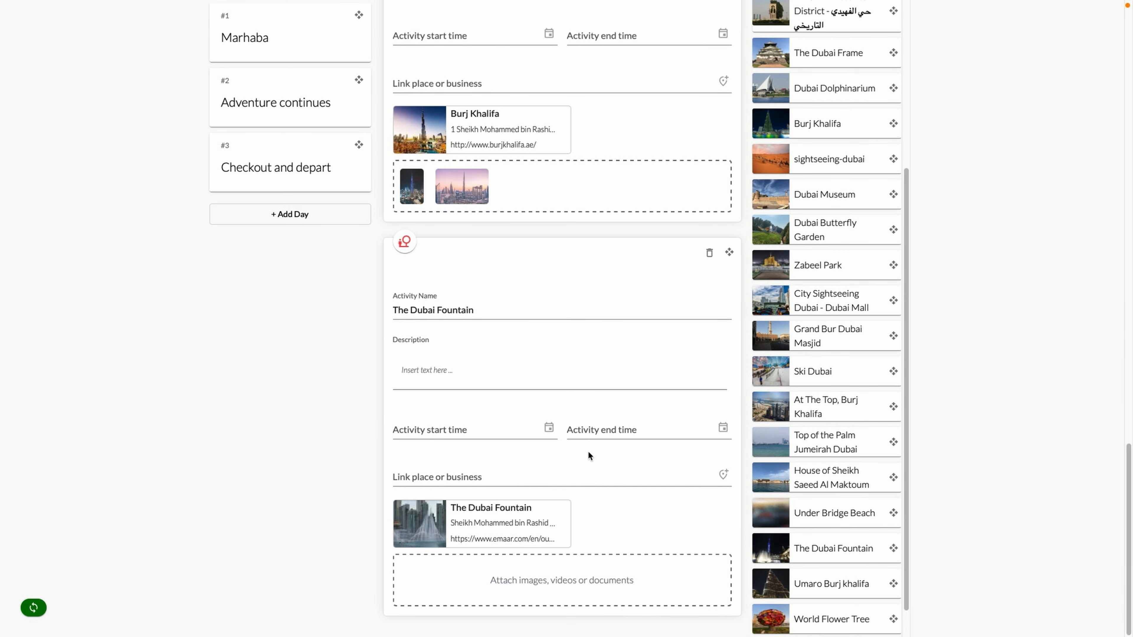
click(467, 373)
text(Dubai fountain is th)
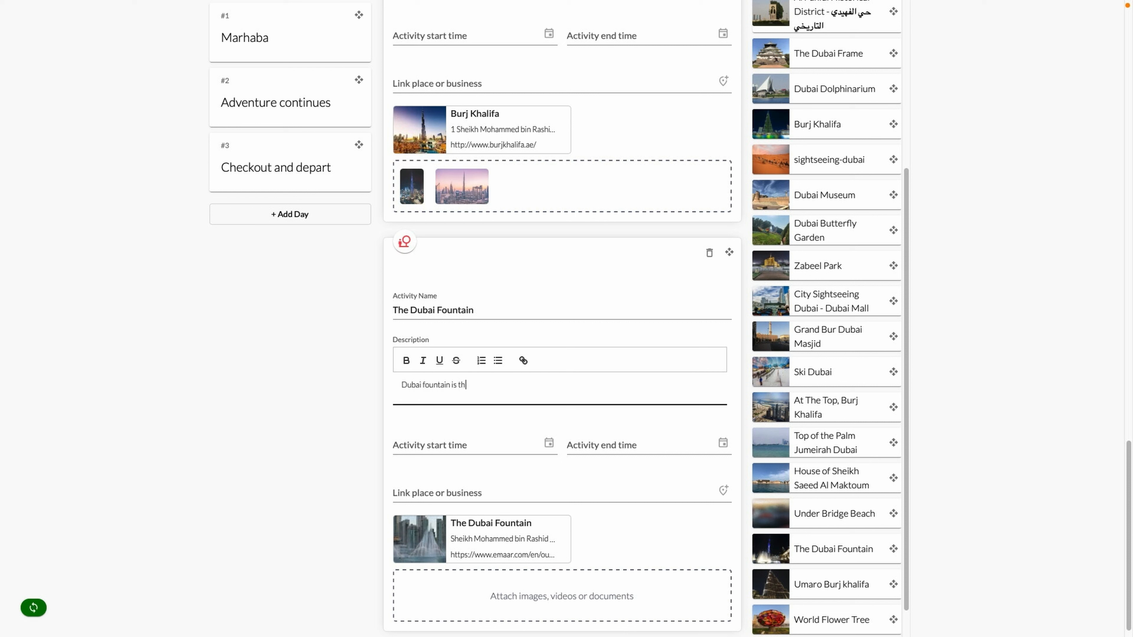
text(e largest water fountain in the world. The fountain show takes place several times )
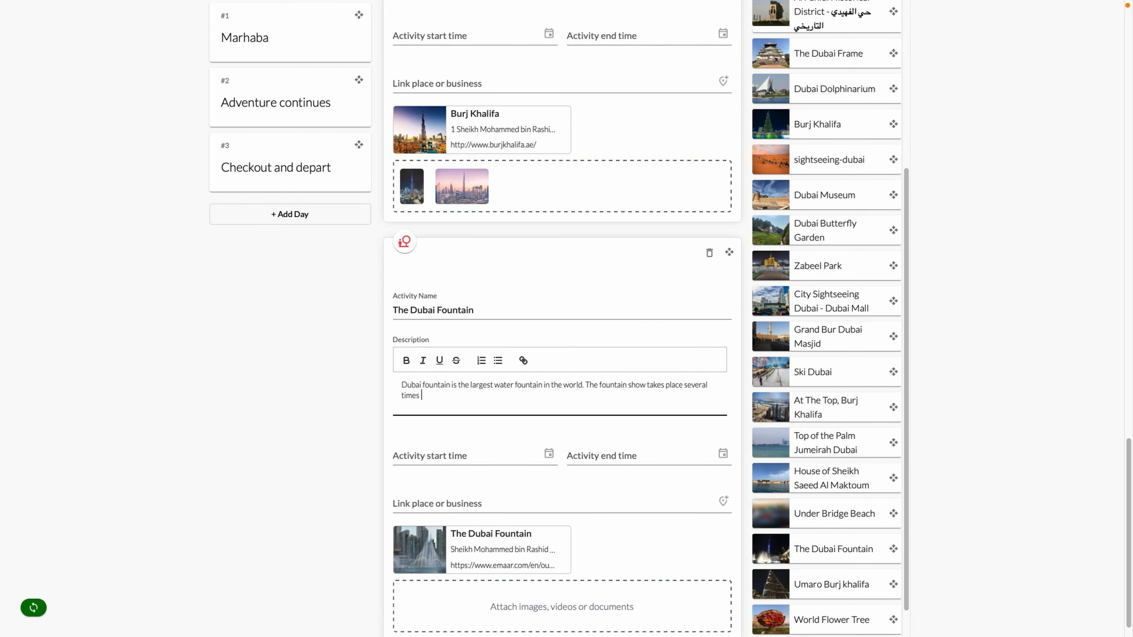
text(a day on the artificial lake located at the exit of Dubai Mall, at the foot of Burj)
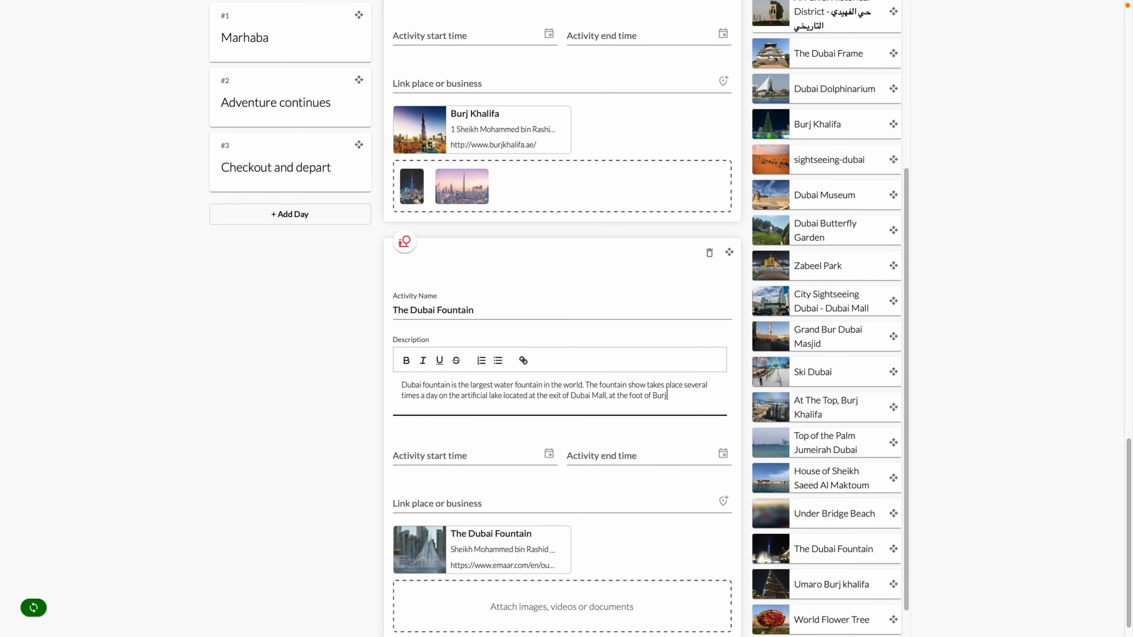
text( Khalifa. It is a must attend during your trip to Dubai! It's simply magical to watch)
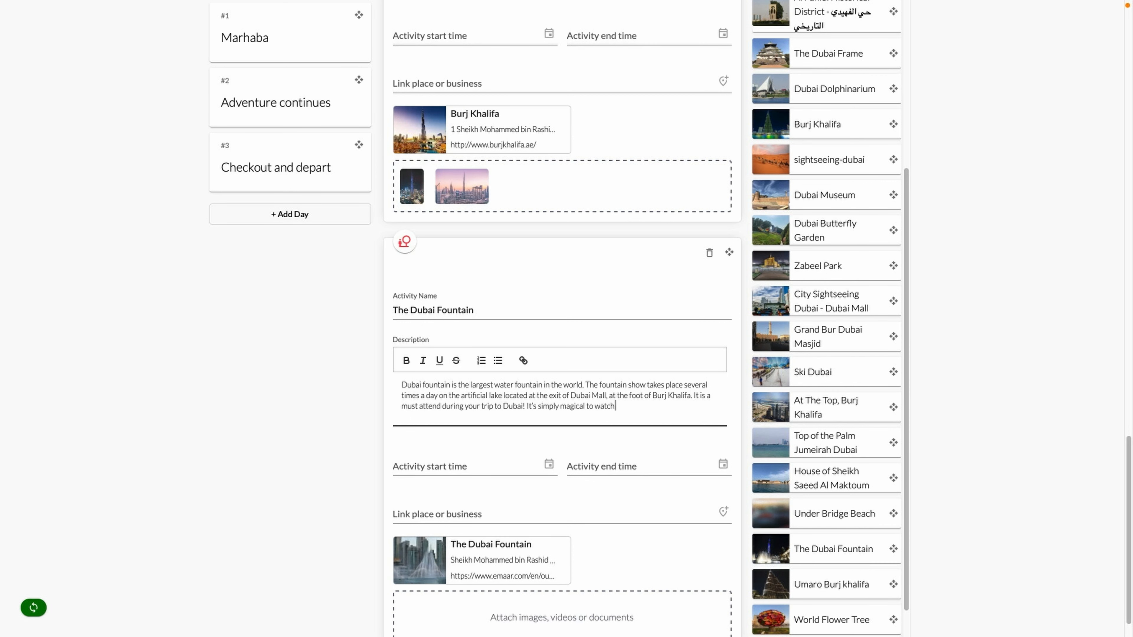
text( the ballet of water jets dancing to music. The access is free of charge.)
key(Return)
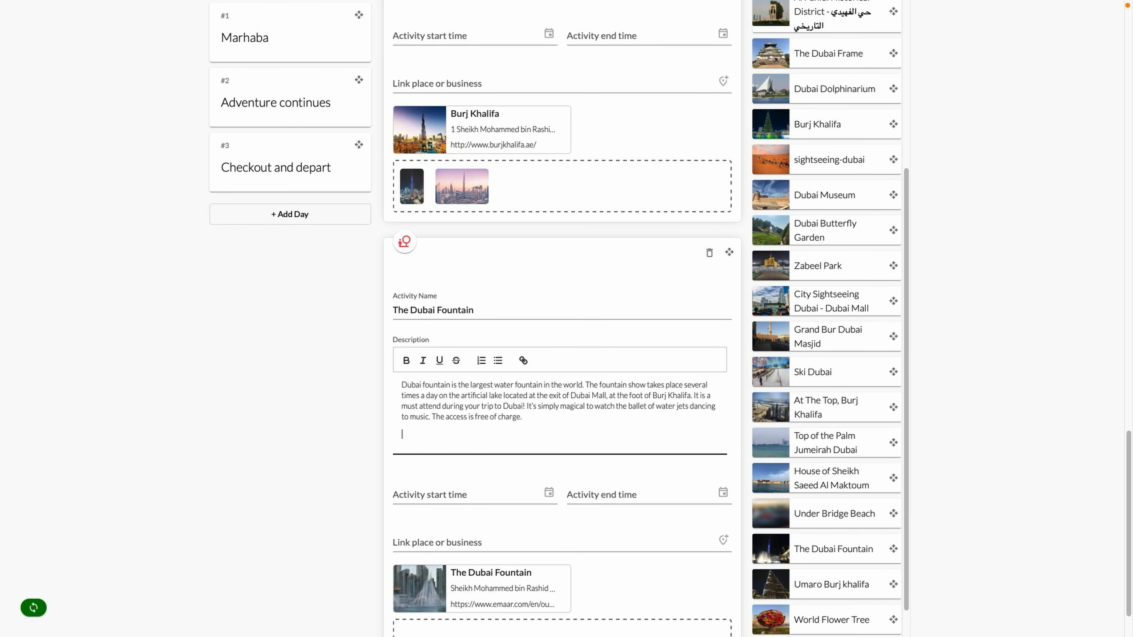
scroll(506, 473, down, 2)
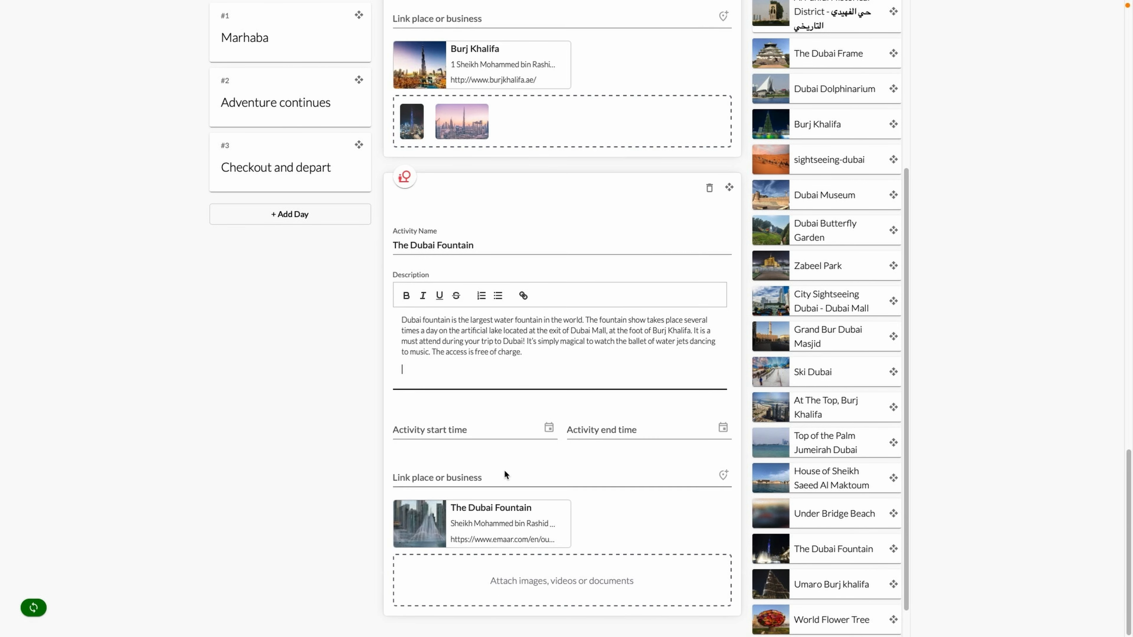
Attach fountain1.jpg and fountain2.jpg, then collapse the Top sights in Dubai list
click(547, 562)
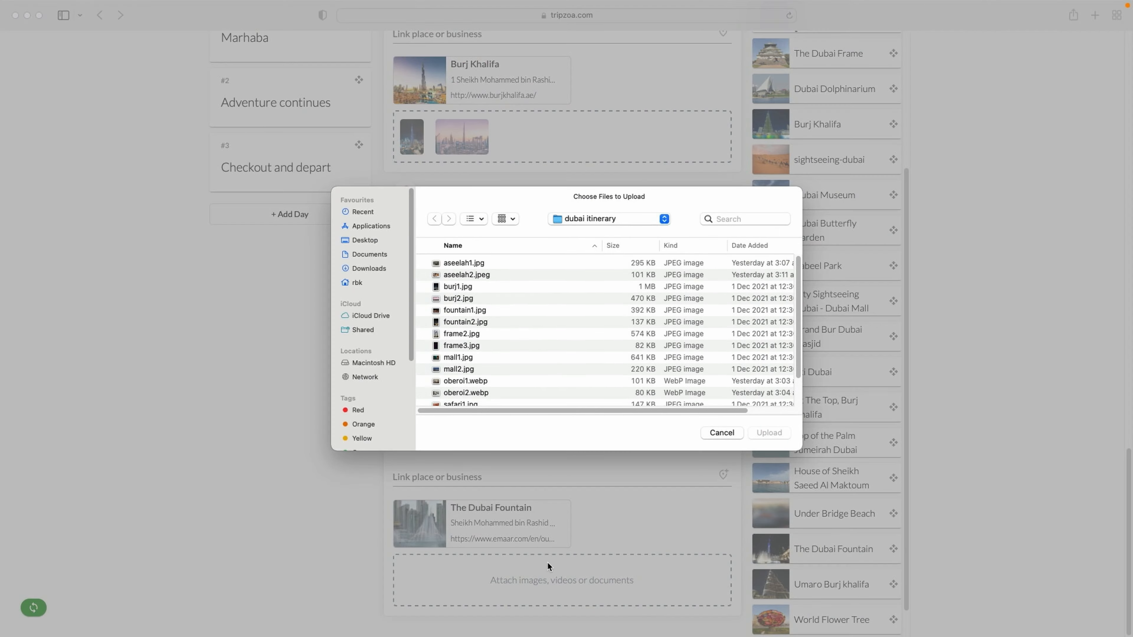
click(471, 313)
shift+click(474, 322)
click(764, 432)
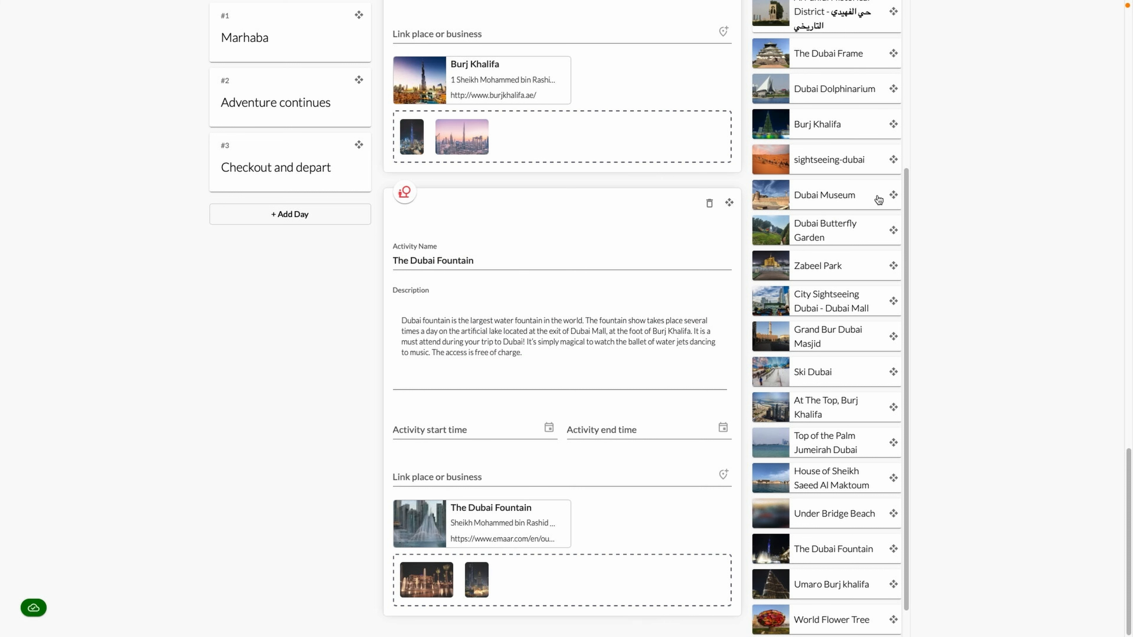
scroll(881, 197, up, 6)
click(854, 172)
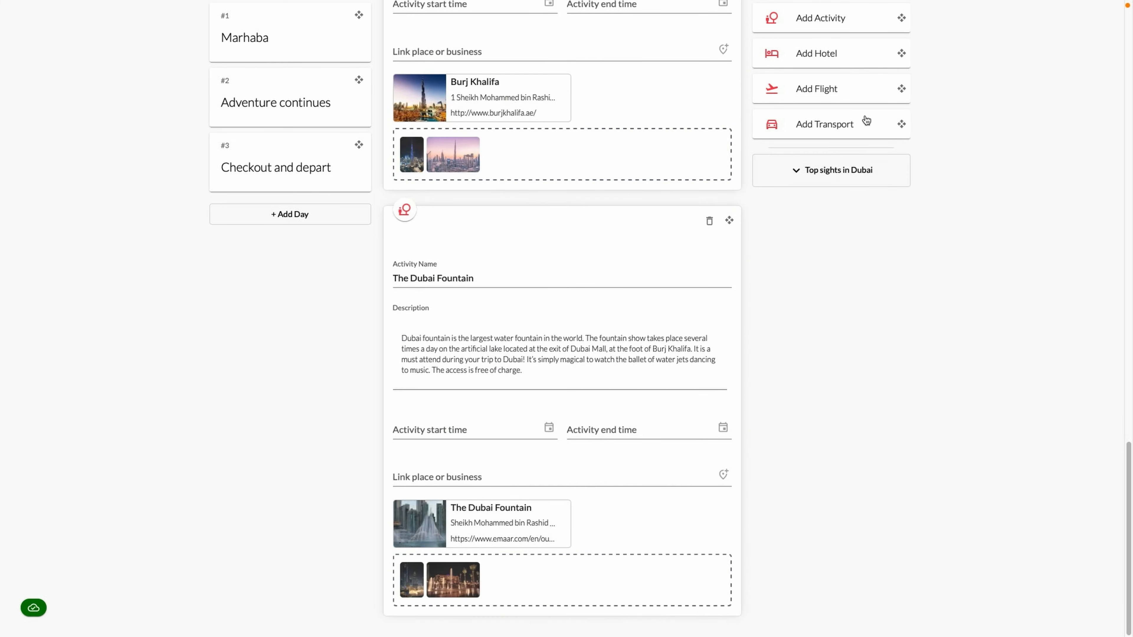
Add a 'Dinner at Aseelah' activity with an Old Dubai fine-dining description, linked to Aseelah restaurant
drag(904, 19, 642, 608)
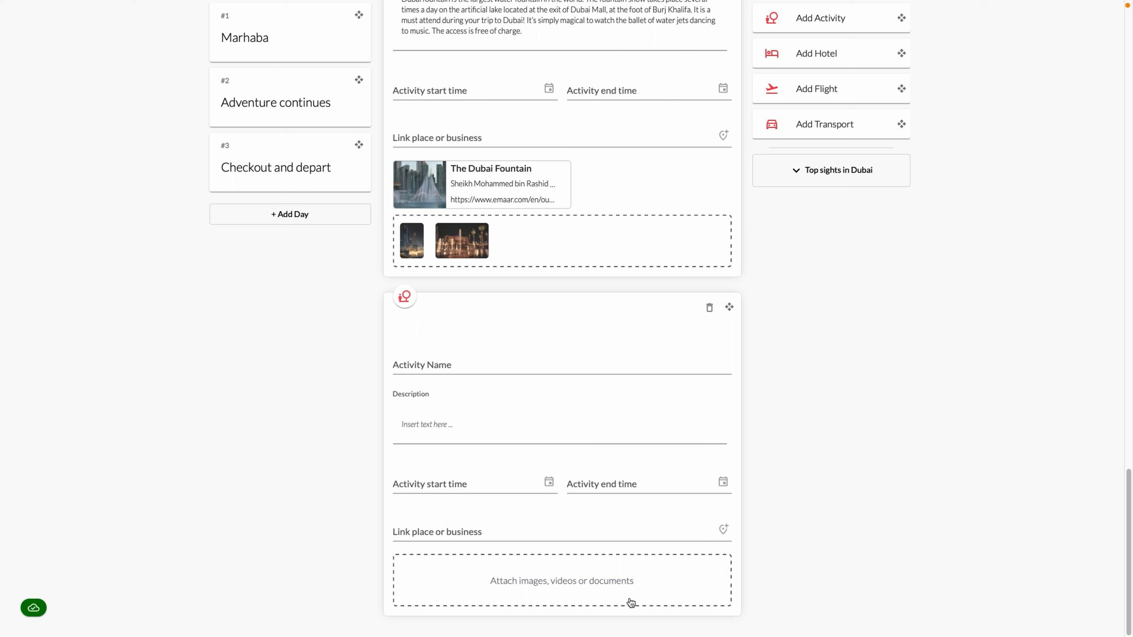
click(509, 366)
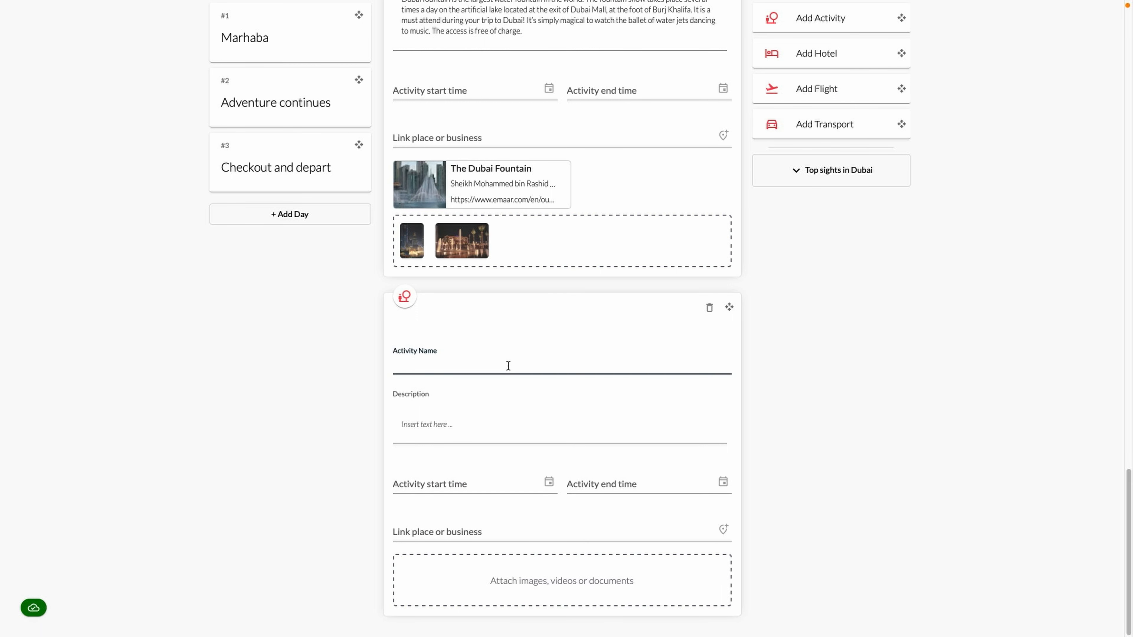
text(Dinner at Aseelah)
click(470, 423)
text(This fine dining ven)
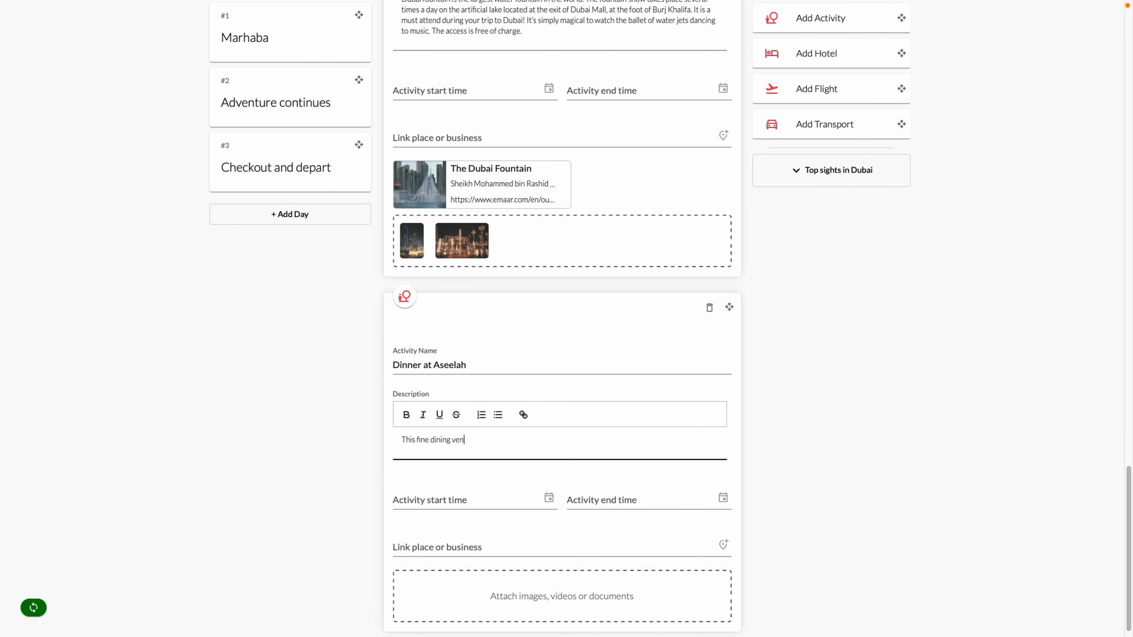
text(ue set in the heart of Old Dubai offers a contemporary twist on traditional flavo)
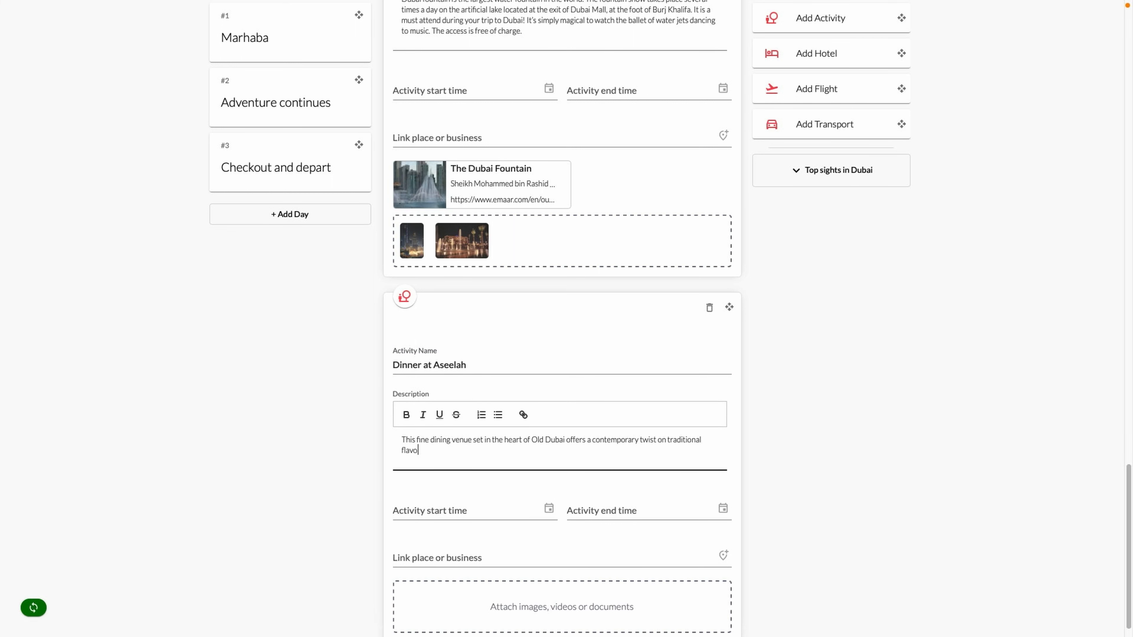
text(urs. Think sand-inspired colours and a jute-draped ghat tree centrepiece, infuse)
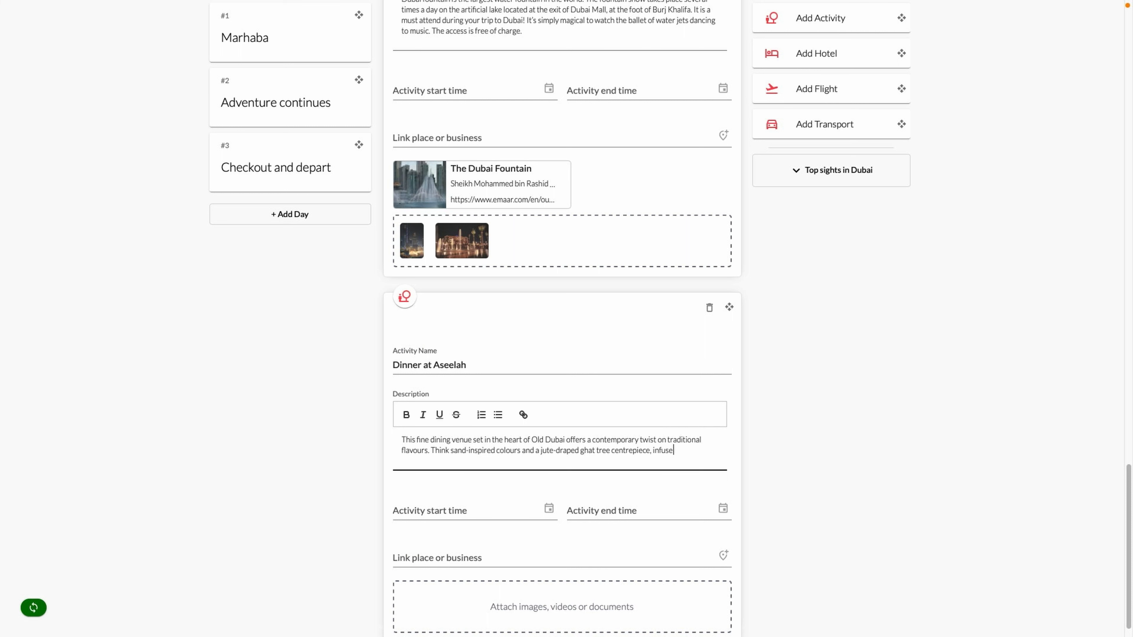
text(d with subtle aesthetics. Savour classics such as smack, and a delightful menu )
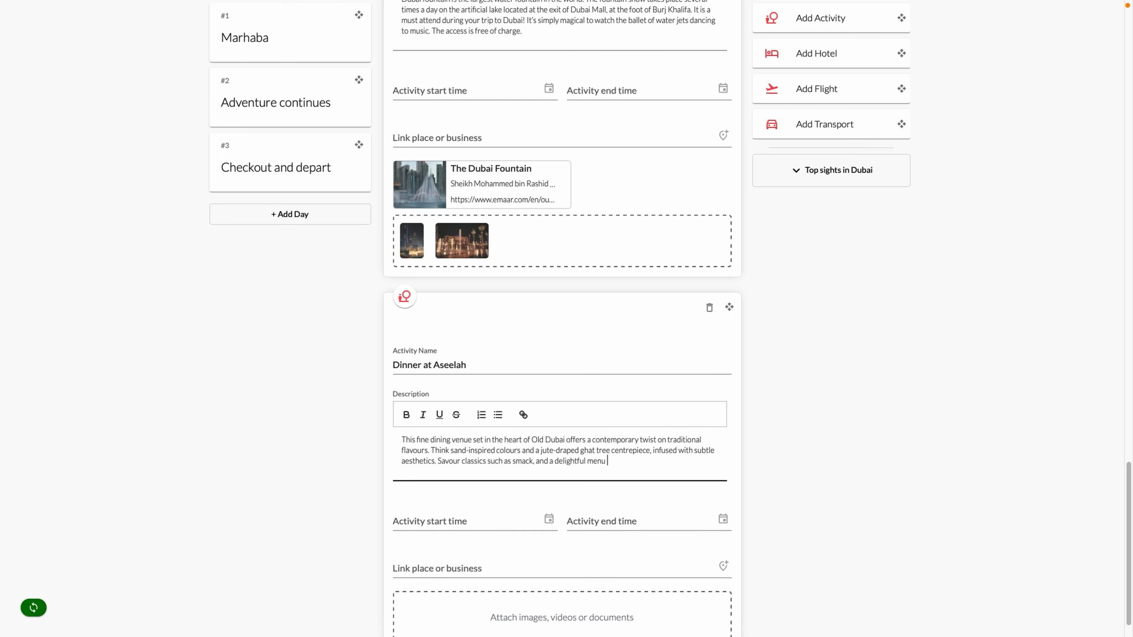
text(offering a selection of imaginative dishes, combining indigenous ingredients wi)
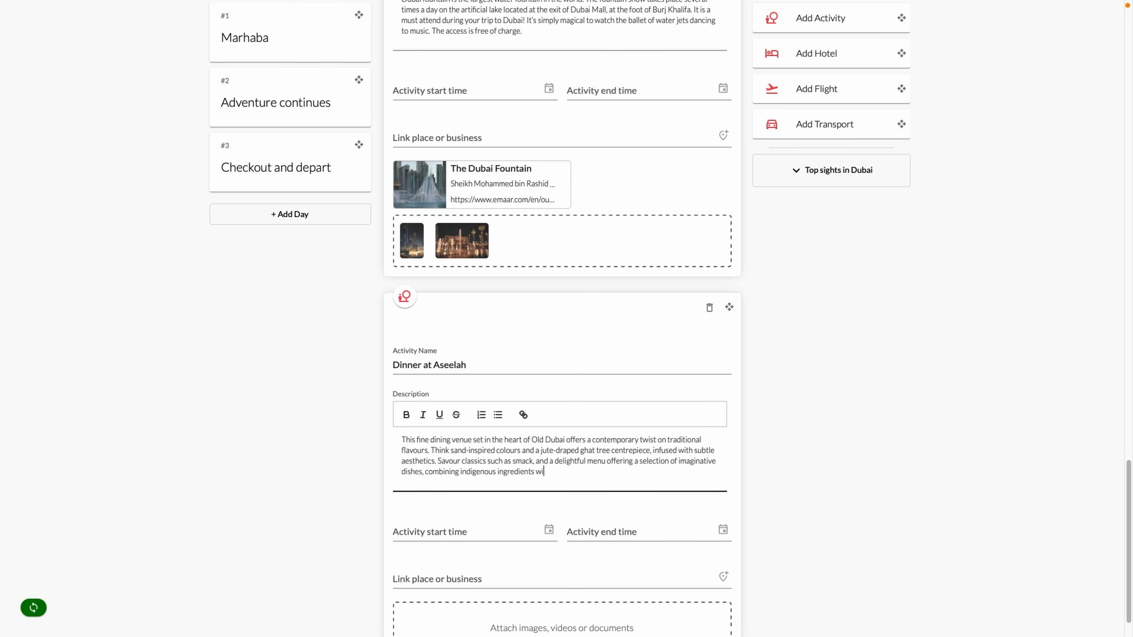
text(th European cooking and presentation techniques.)
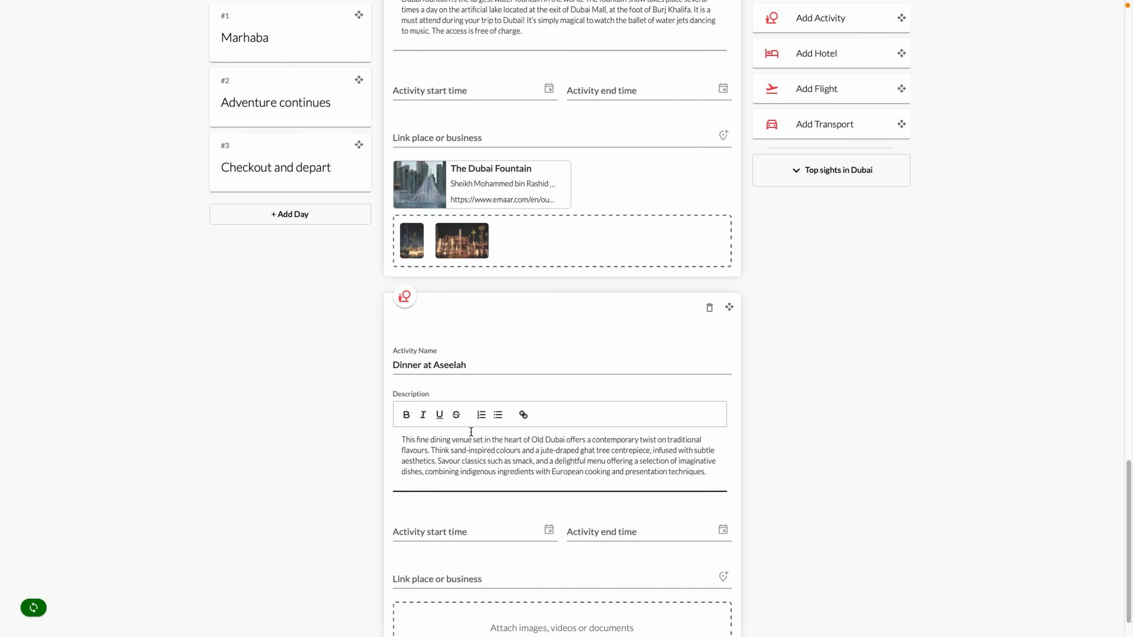
scroll(508, 491, down, 1)
click(498, 513)
text(aseelah)
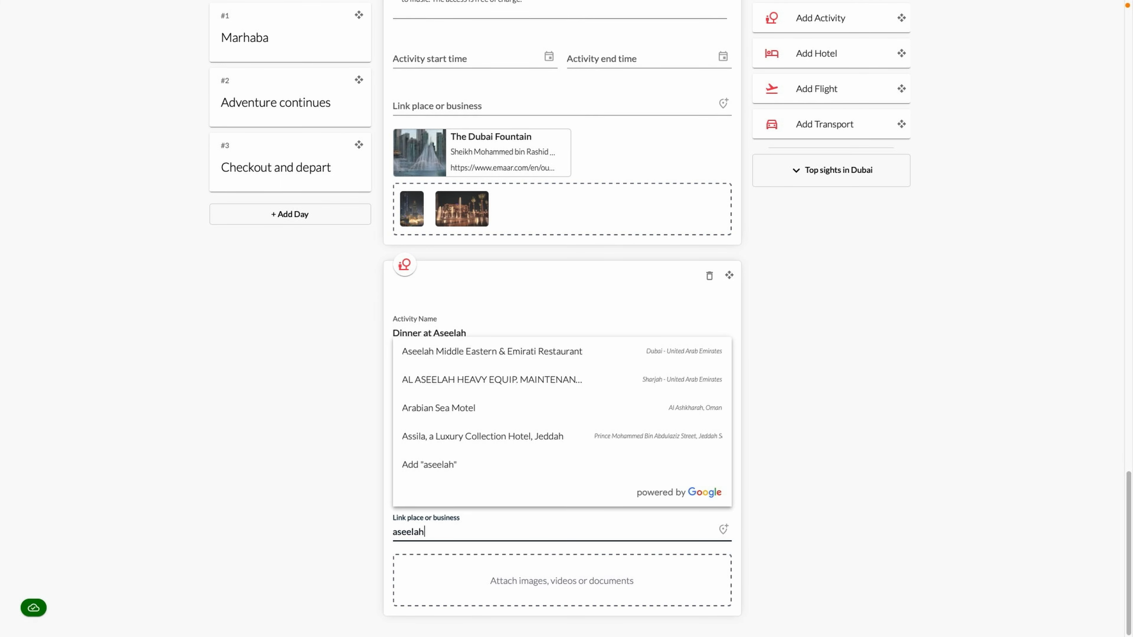
click(491, 355)
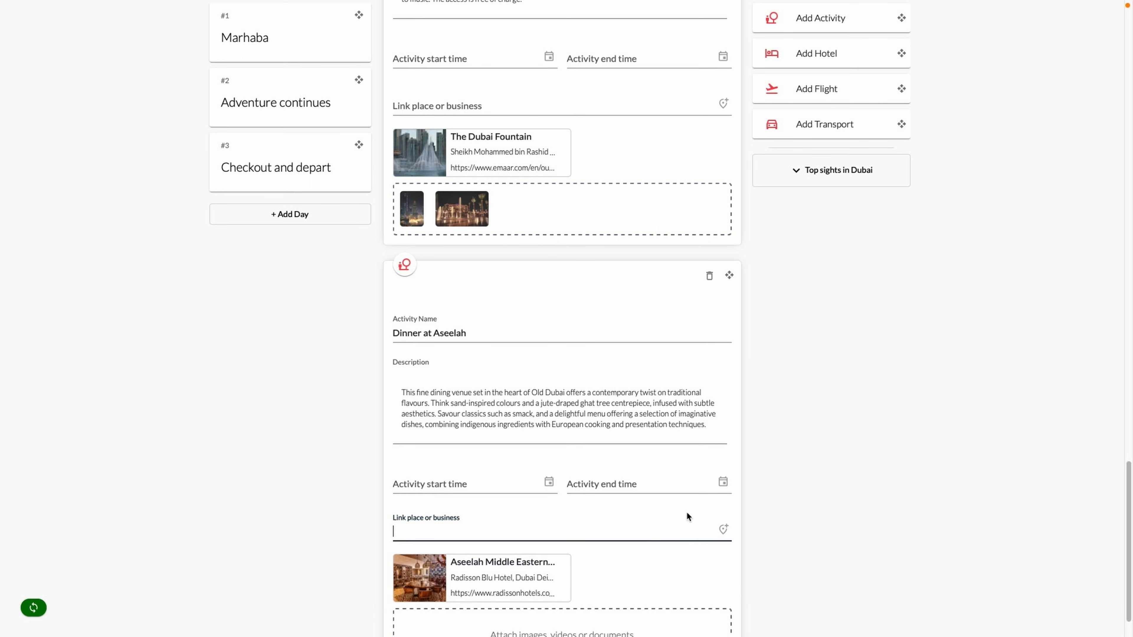
scroll(673, 527, down, 1)
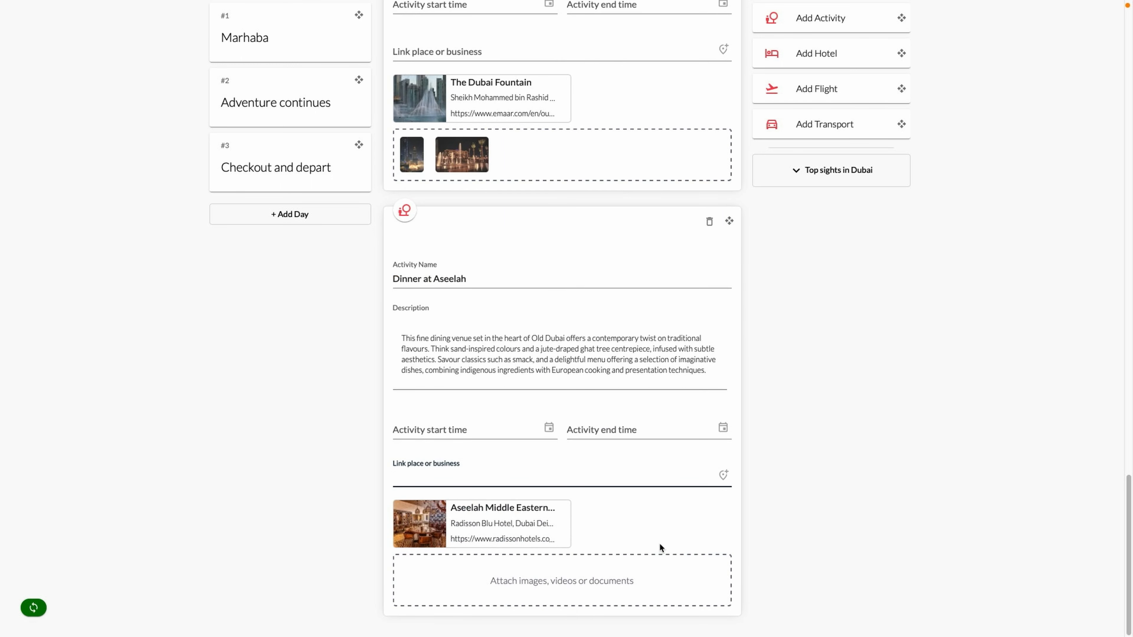
Set its type to Food/Drink and upload aseelah1.jpg and aseelah2.jpeg
click(412, 212)
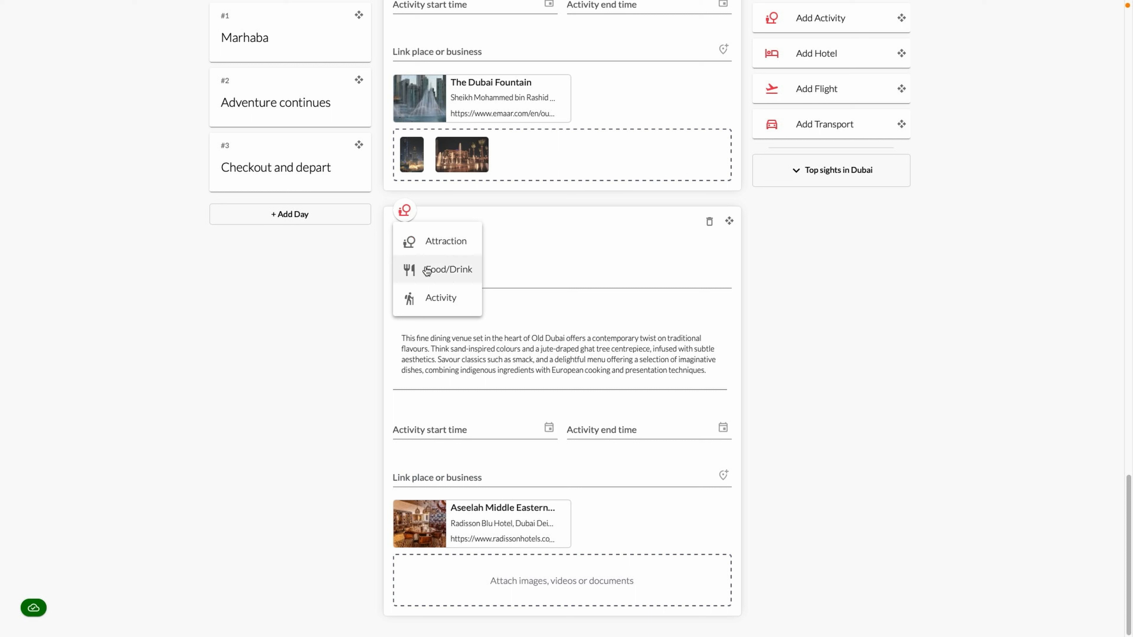
click(459, 270)
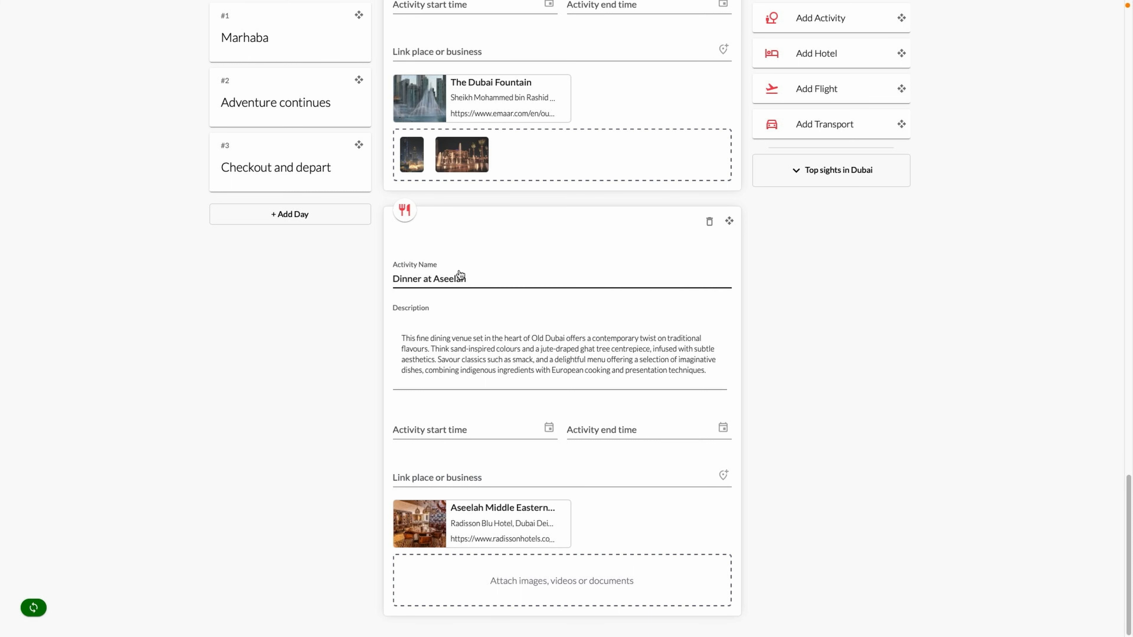
click(574, 576)
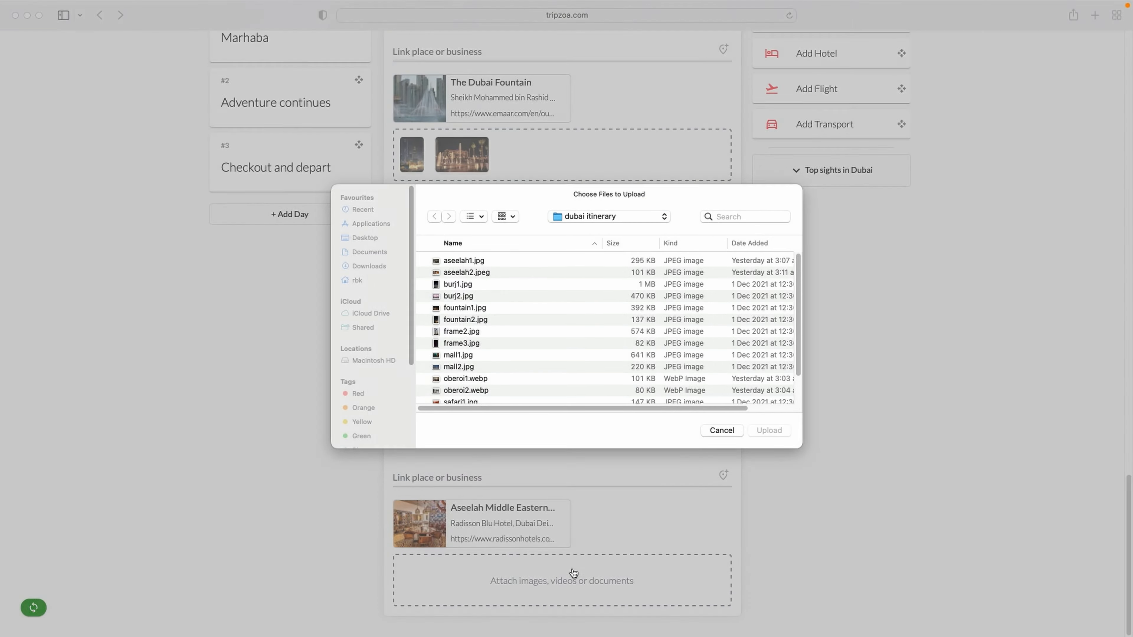
click(468, 262)
shift+click(476, 273)
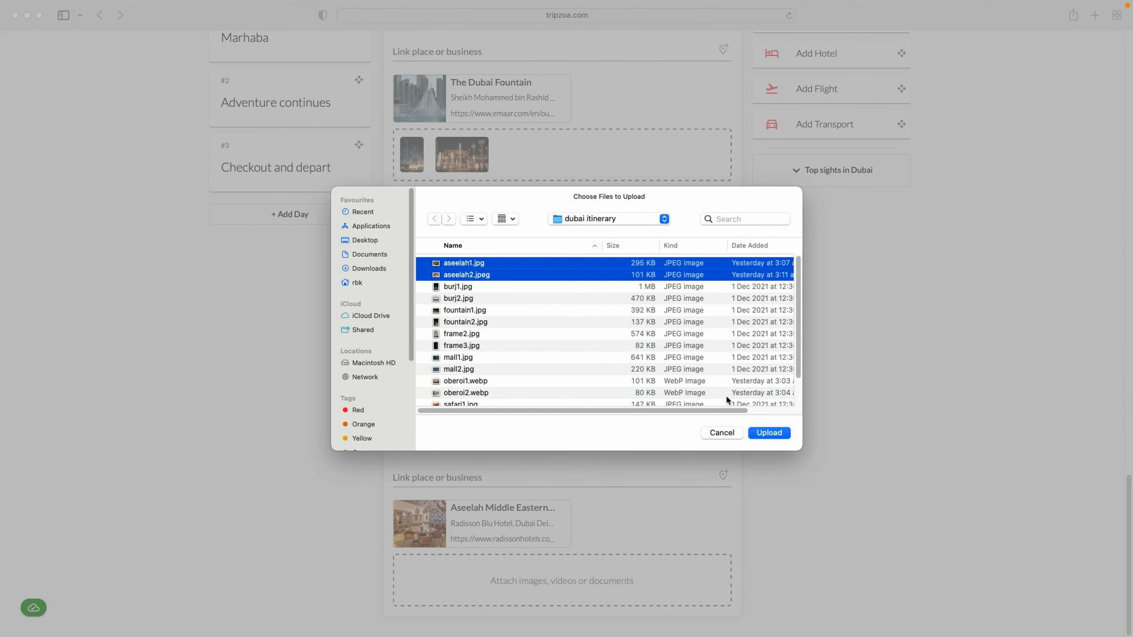
click(783, 433)
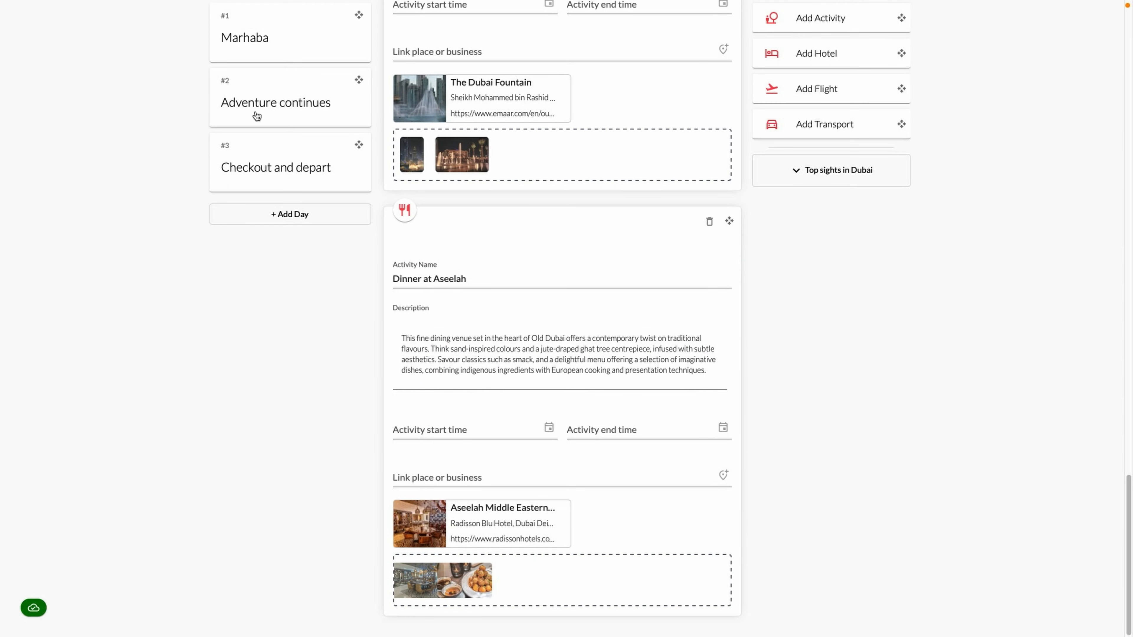
Add an Aquarium activity to Adventure continues with an Aquarium Tunnel description
click(257, 116)
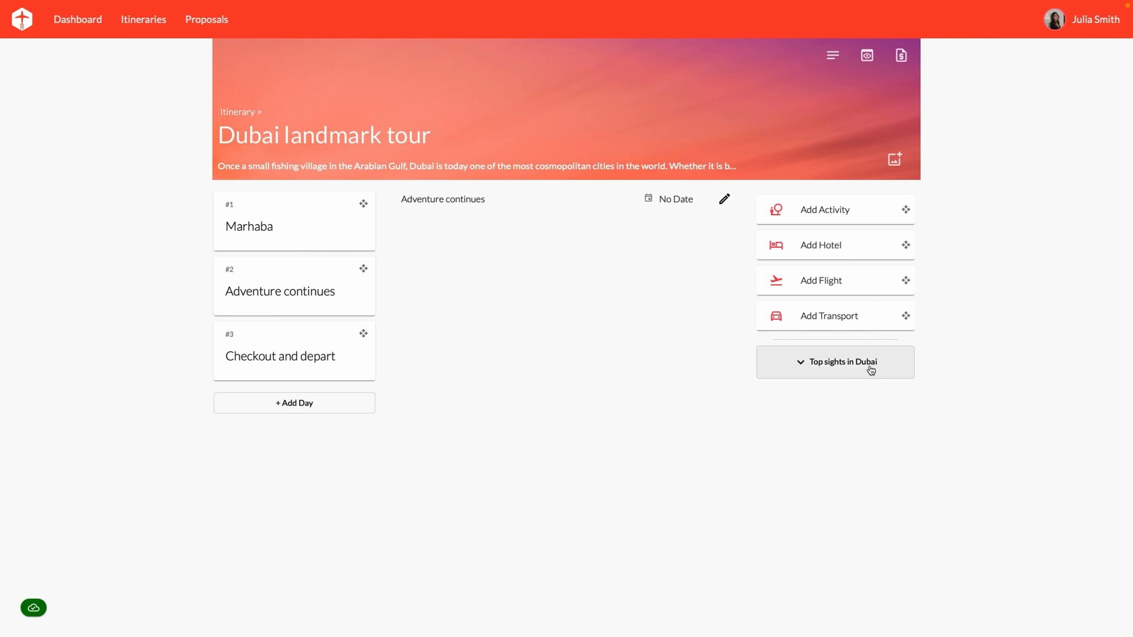
drag(906, 210, 647, 238)
click(516, 315)
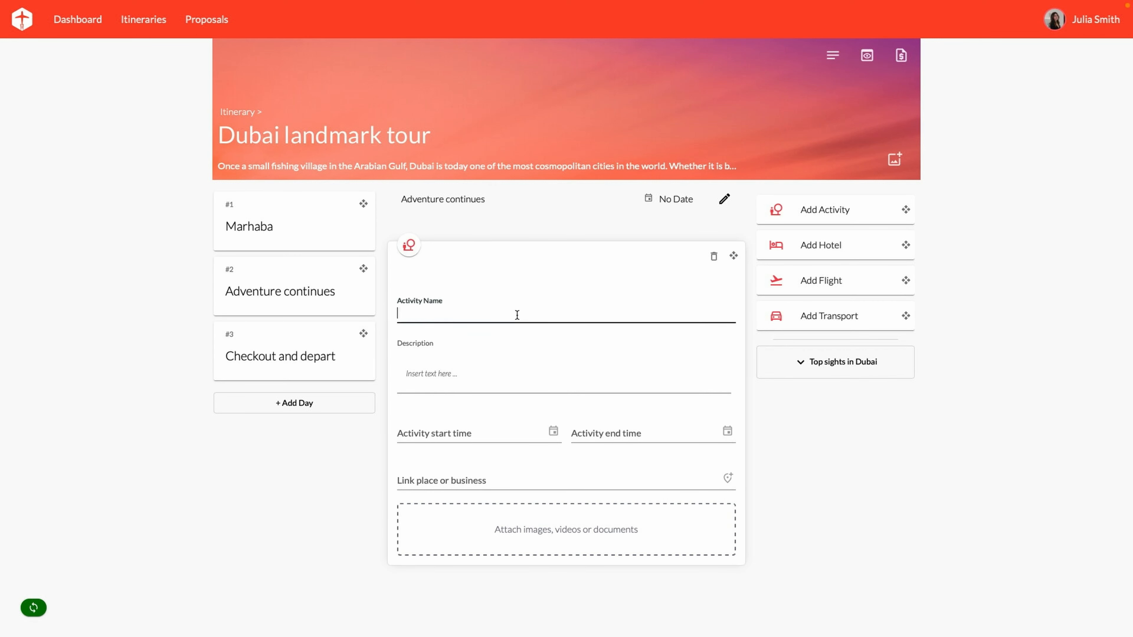
text(Aq)
key(Tab)
text(Walk through the Aquarium Tunnel a)
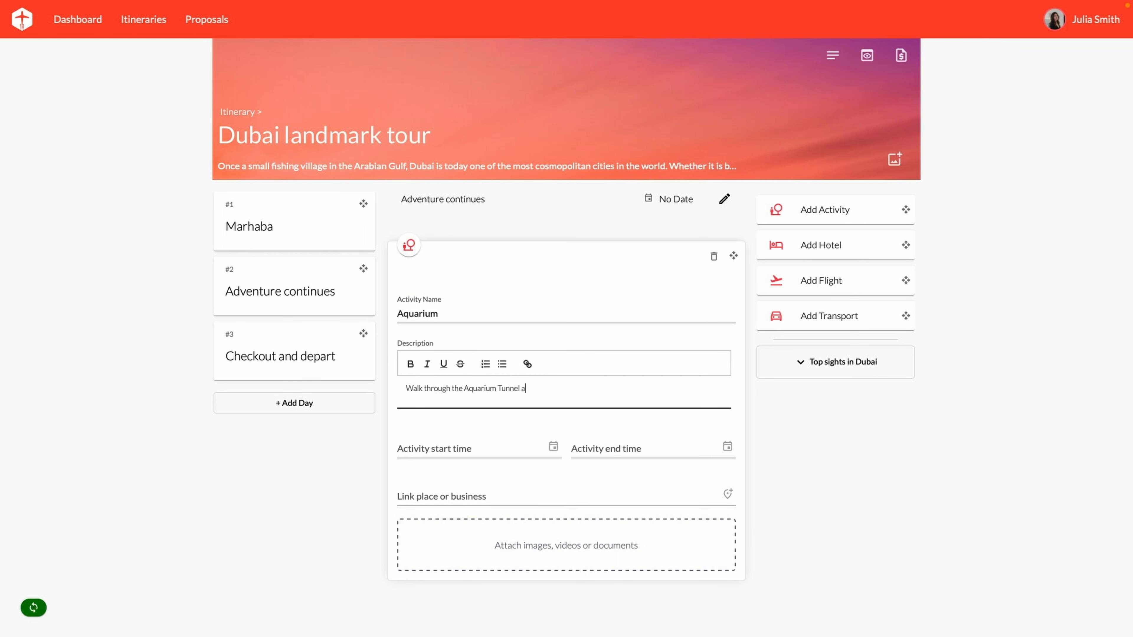
text(nd experience life under the water. Marvel at the giant 10 million-later tank which)
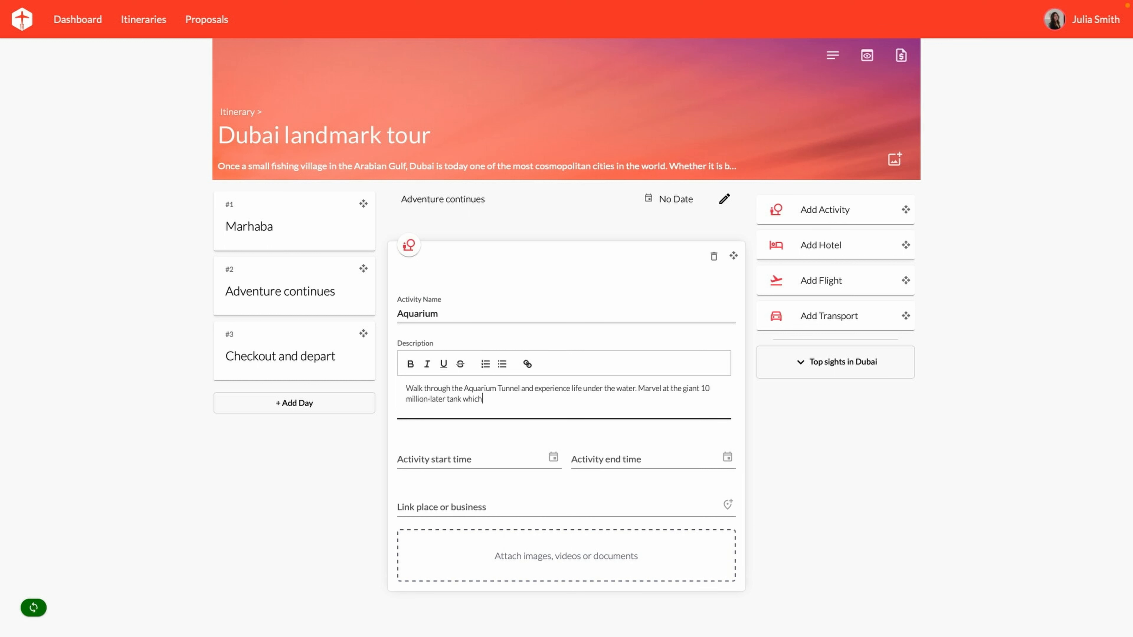
text( contains more than 33,000 aquatic animals and the world's largest collection of sand tiger sharks.)
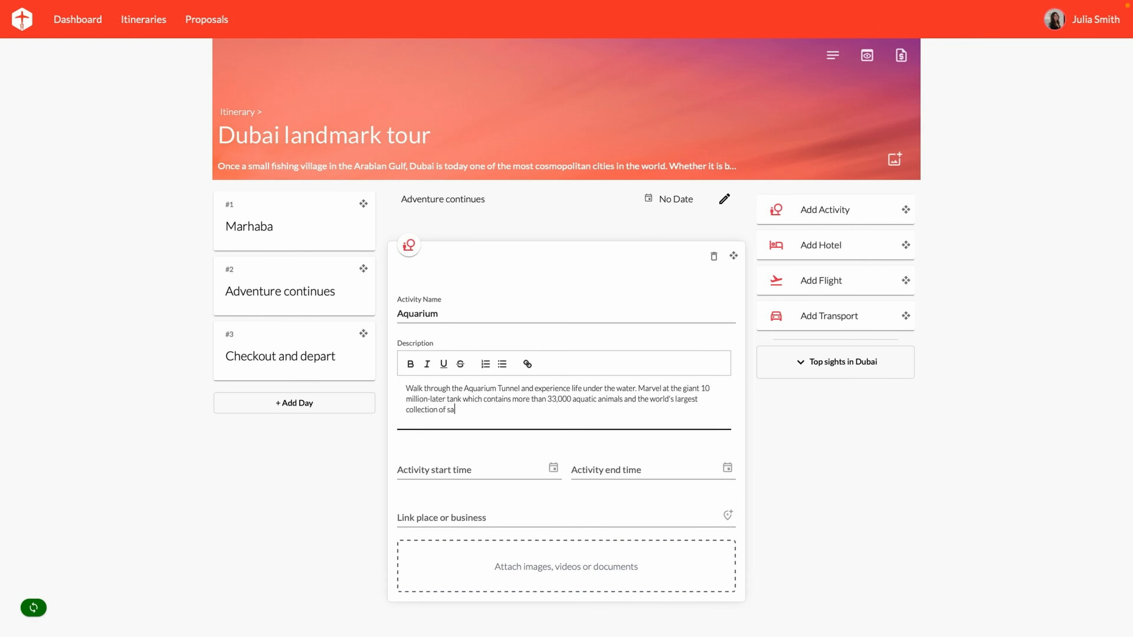
Link Dubai Aquarium & Underwater Zoo to it and add a blank activity below
click(499, 514)
text(q)
key(BackSpace)
text(aqu)
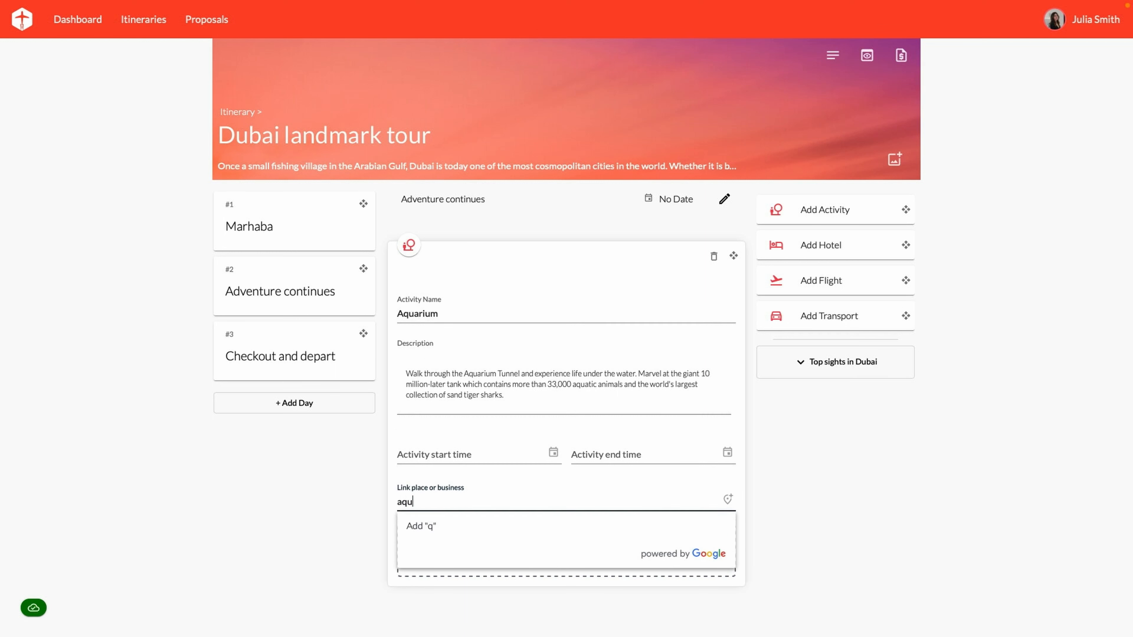
text(aru)
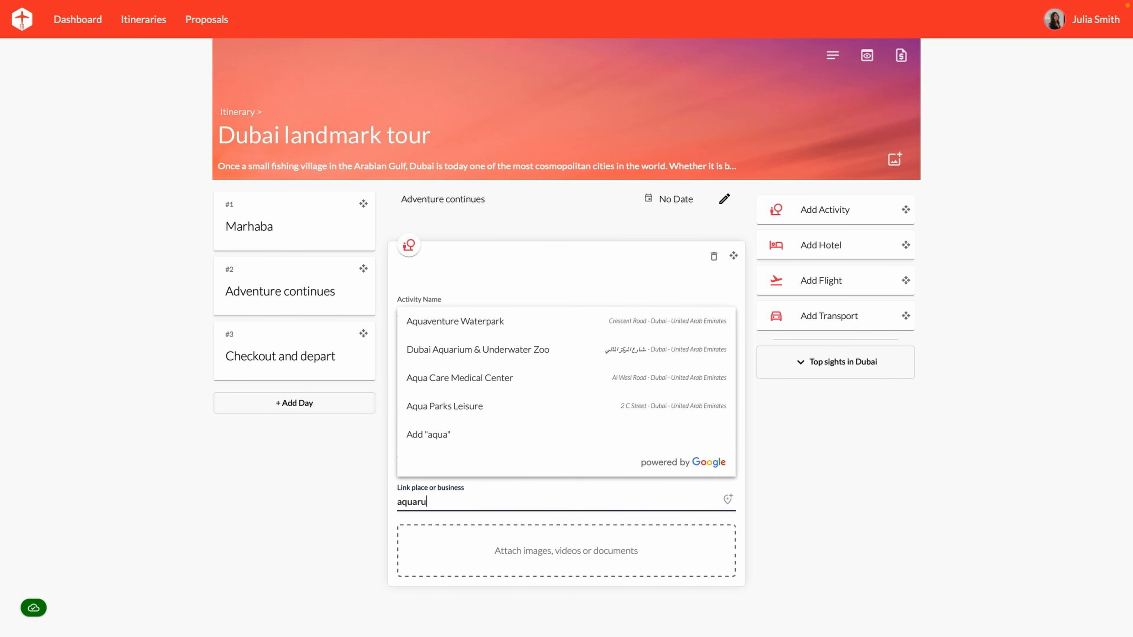
key(BackSpace)
text(ium)
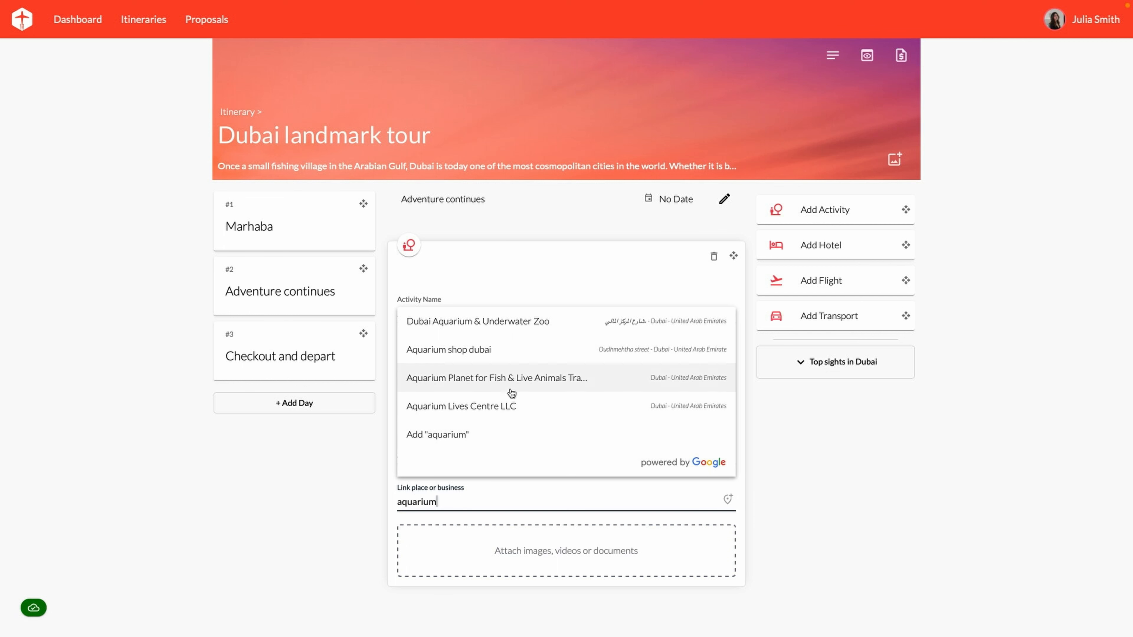
click(512, 324)
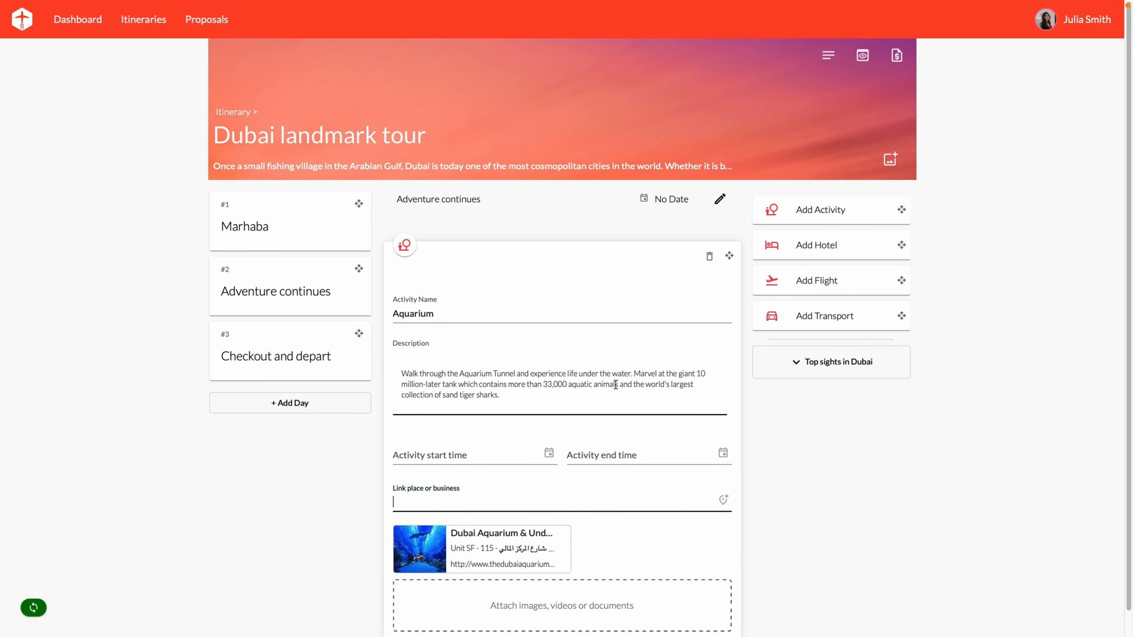
scroll(616, 385, down, 1)
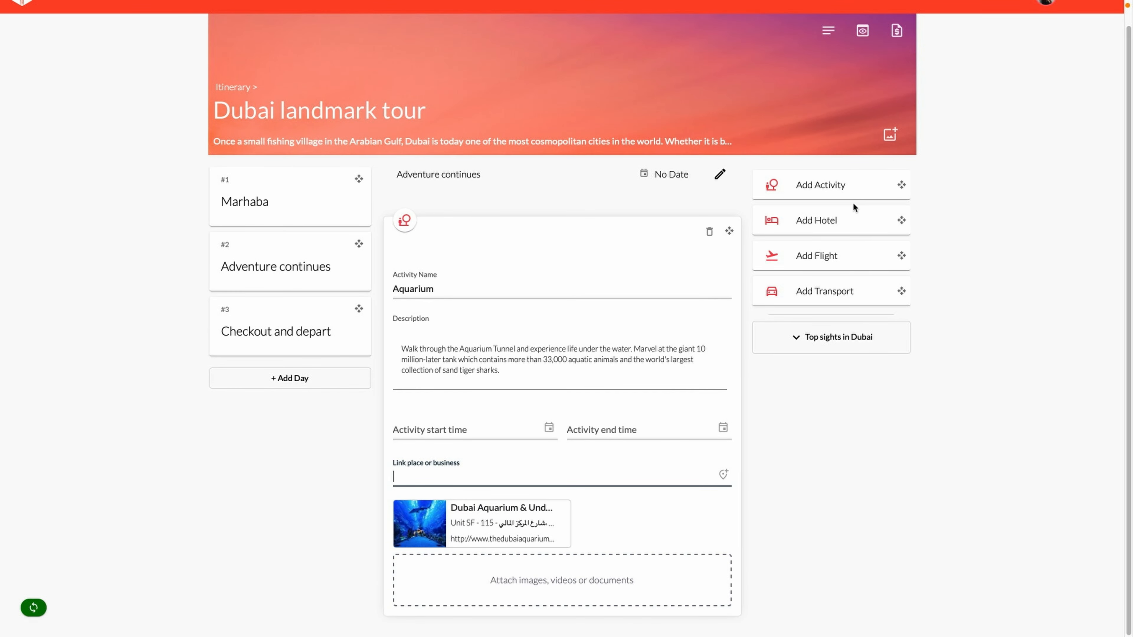
drag(902, 184, 631, 600)
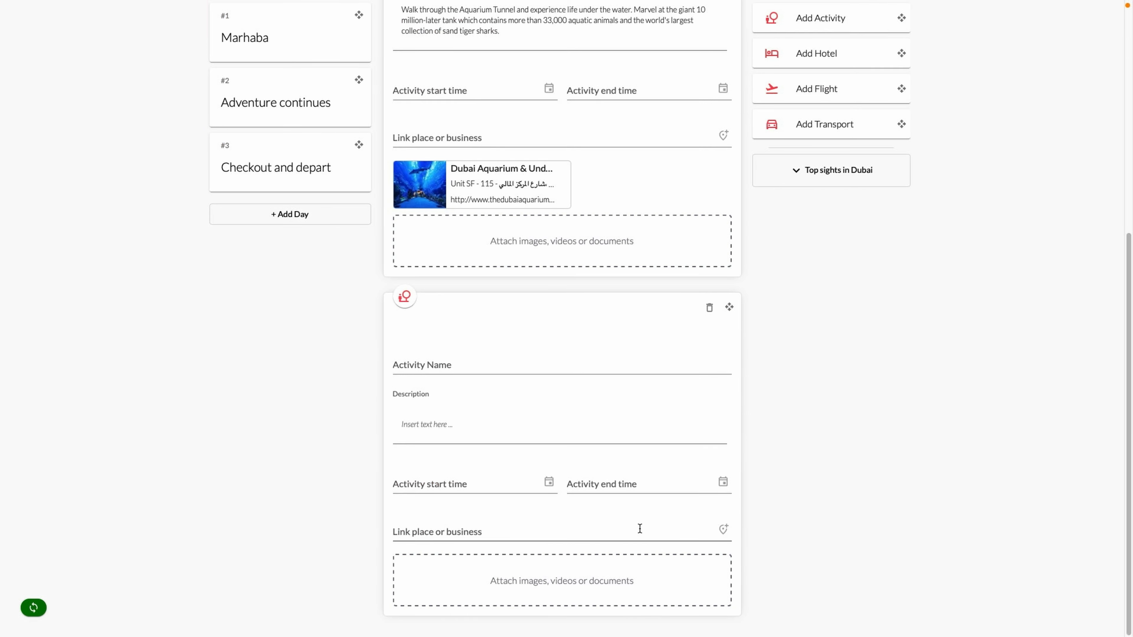
Name the new activity 'Desert tour' and describe the Arabian desert safari
click(479, 369)
text(Desert tour)
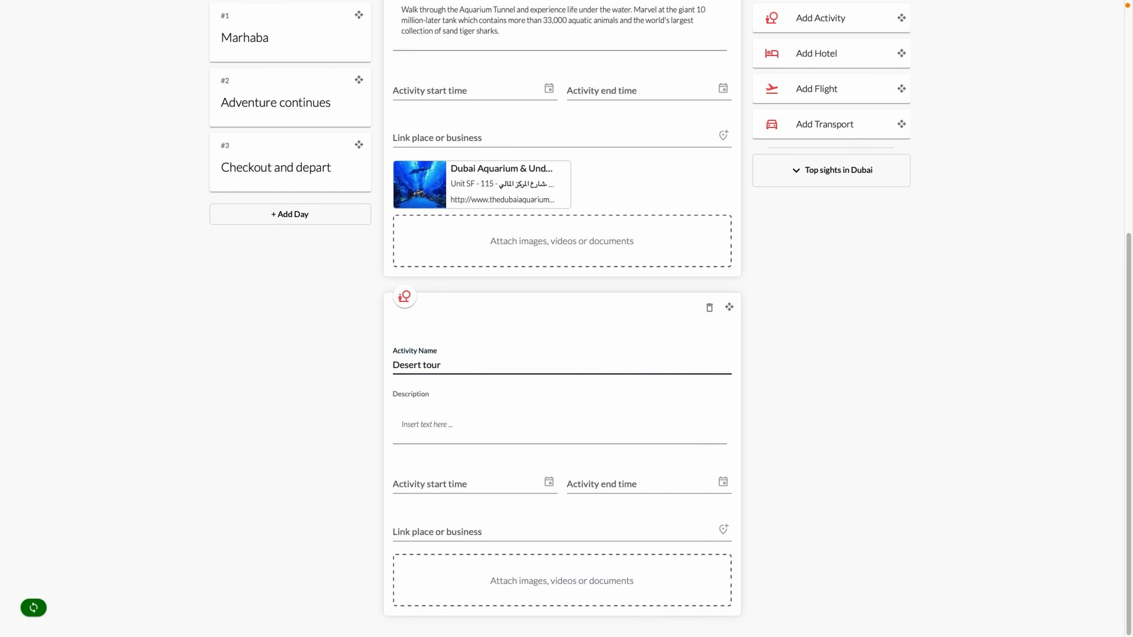
click(480, 372)
click(451, 426)
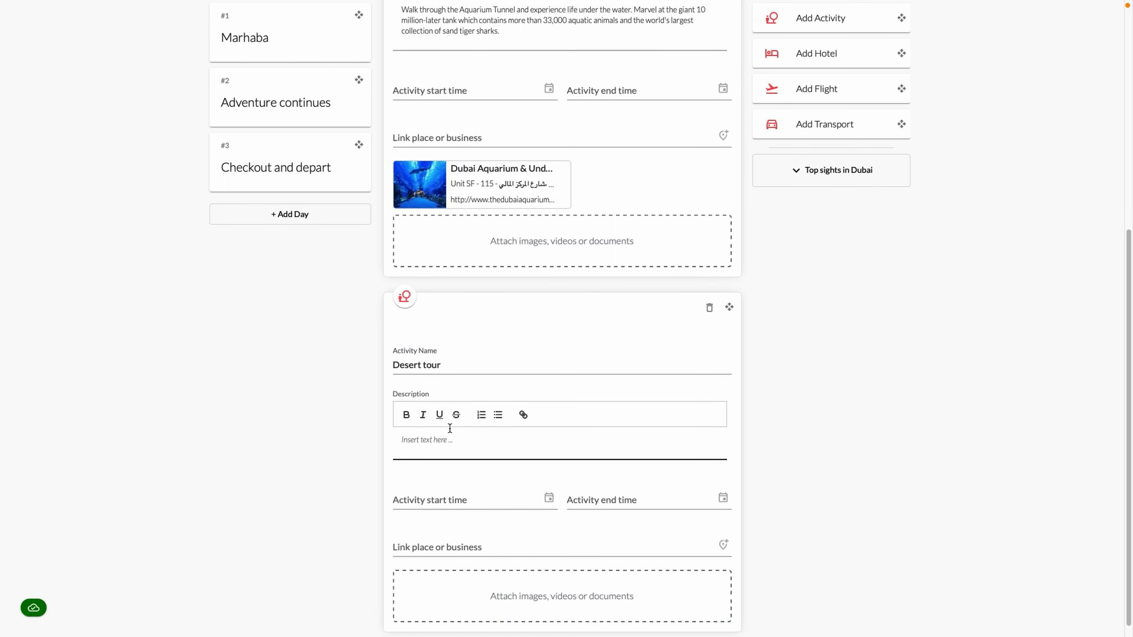
text(Discover the mysteries of an Arabian desert on this epic safari tour from Dubai. Take a thrilling drive on the vast red)
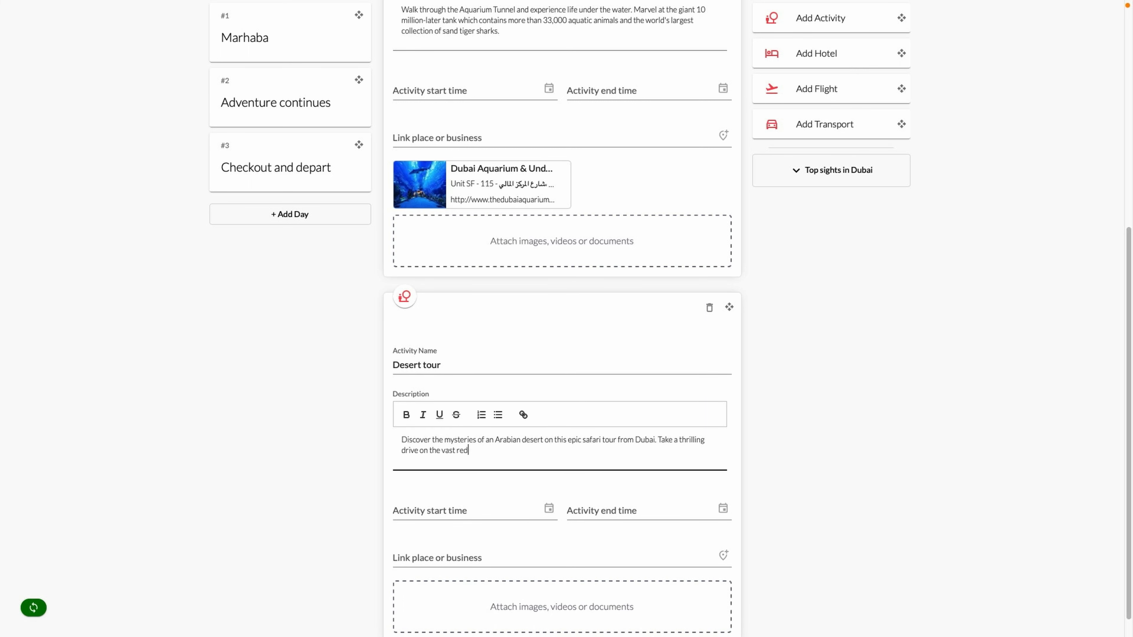
text( dunes, have a go at camel riding and sand boarding, and enjoy the option to quad bike in the desert too.)
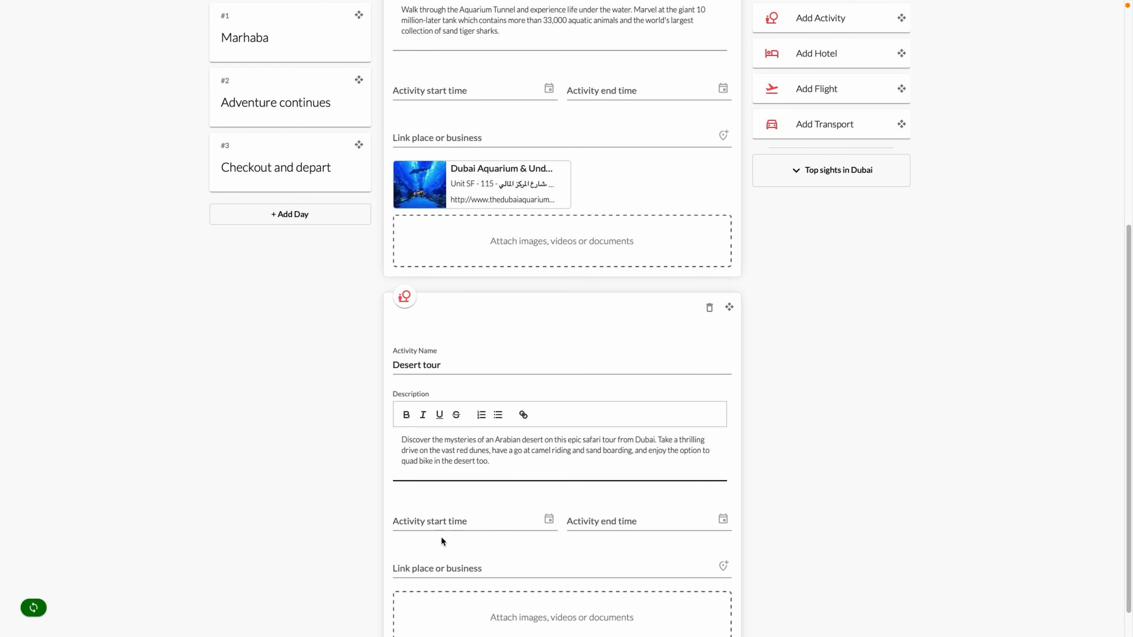
scroll(474, 536, down, 1)
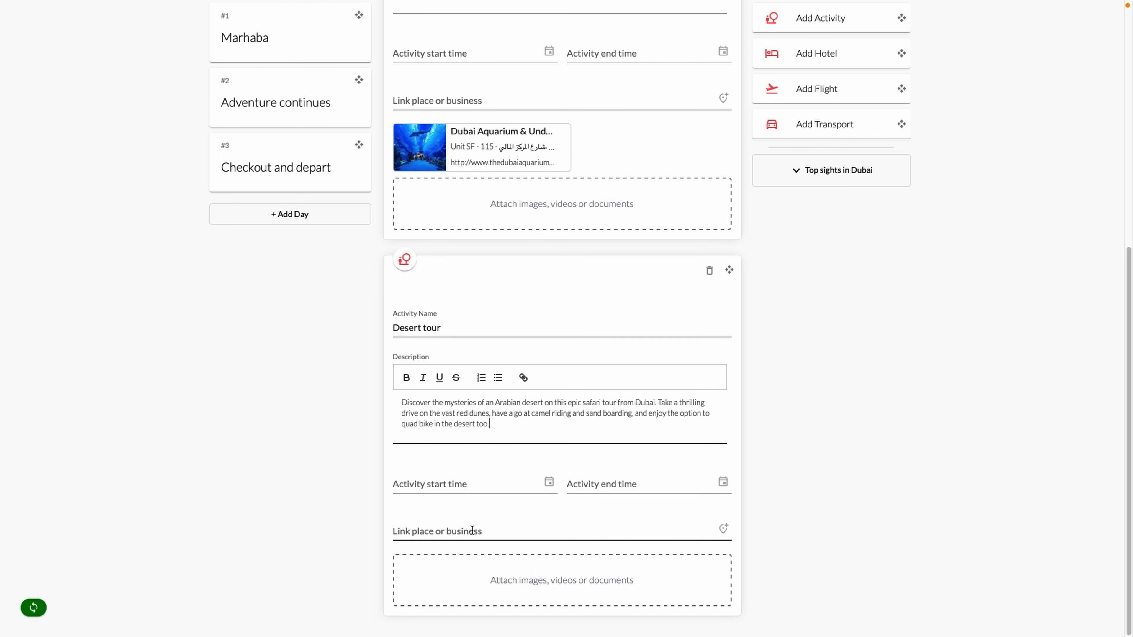
Link Desert Safari Dubai, Sandboarding Dubai, Arabian Desert Camel Riding Centre and Quad Bike Safari
click(471, 530)
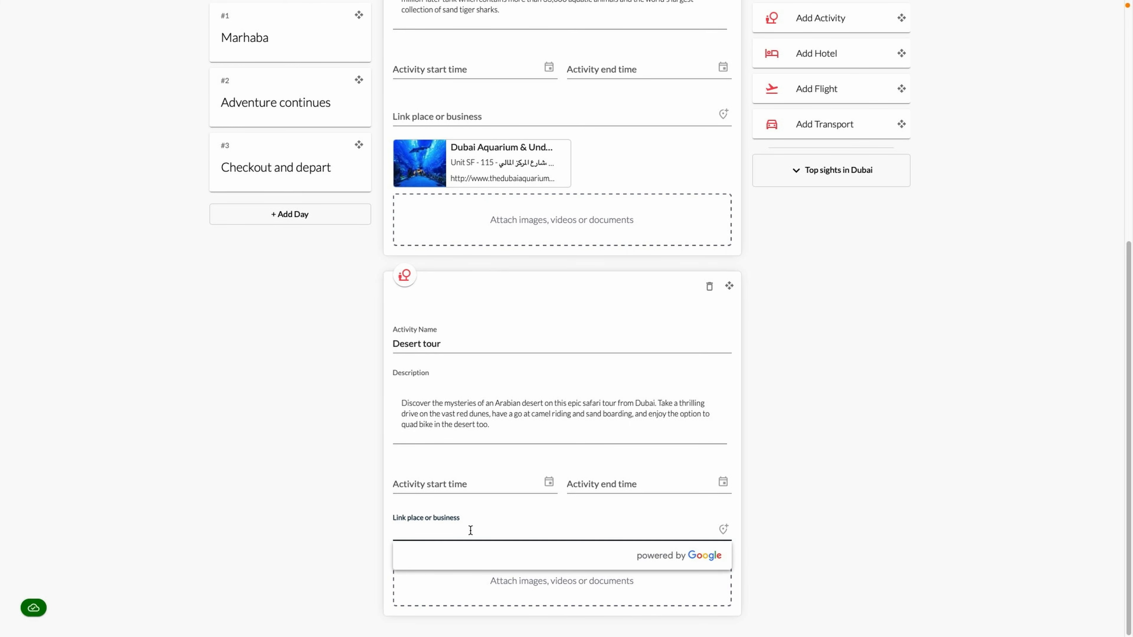
text(desert safari)
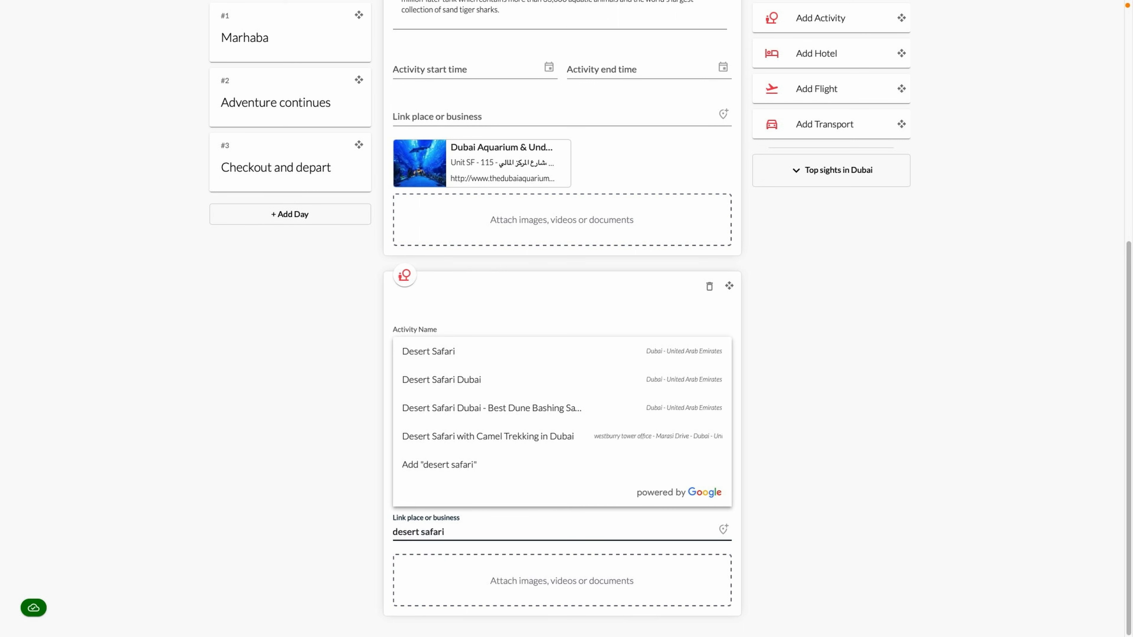
click(491, 384)
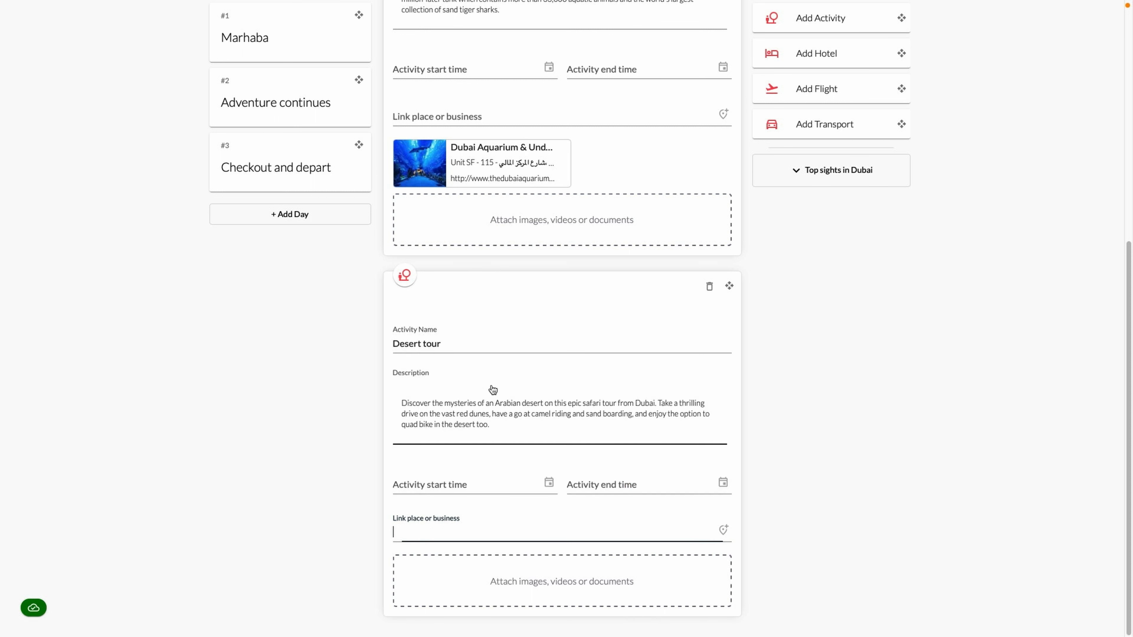
scroll(495, 391, down, 1)
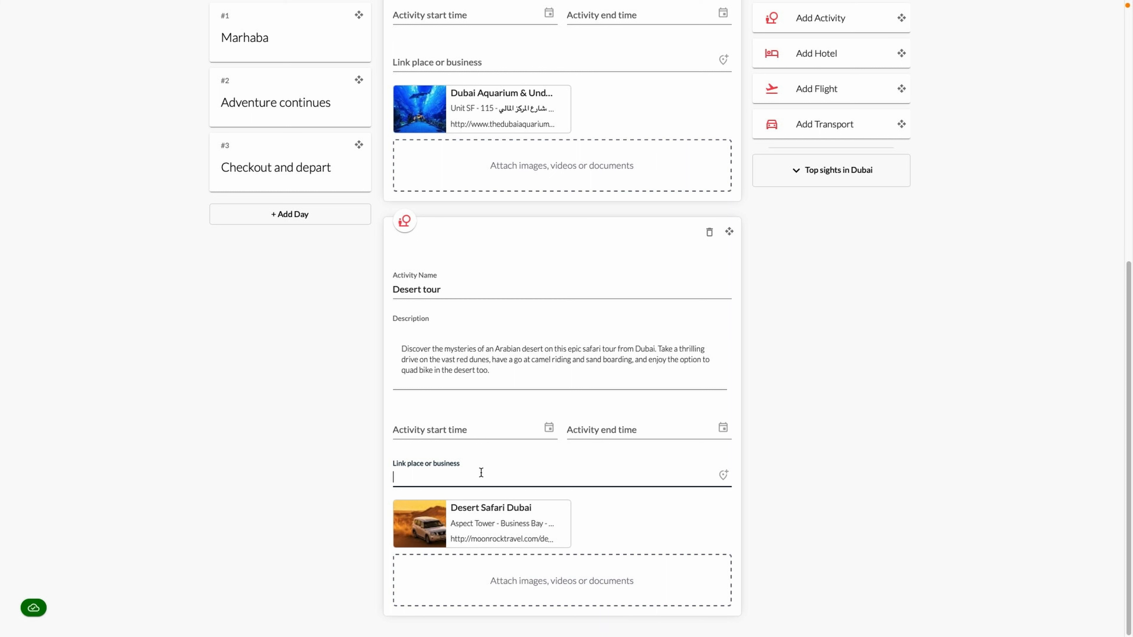
text(sandboa)
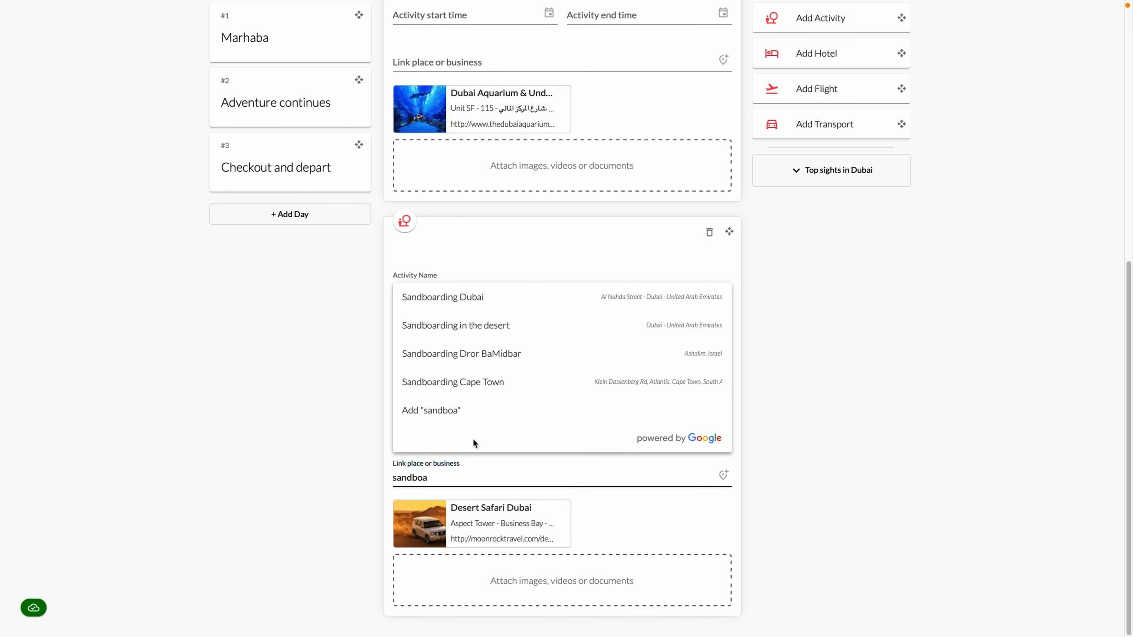
click(485, 305)
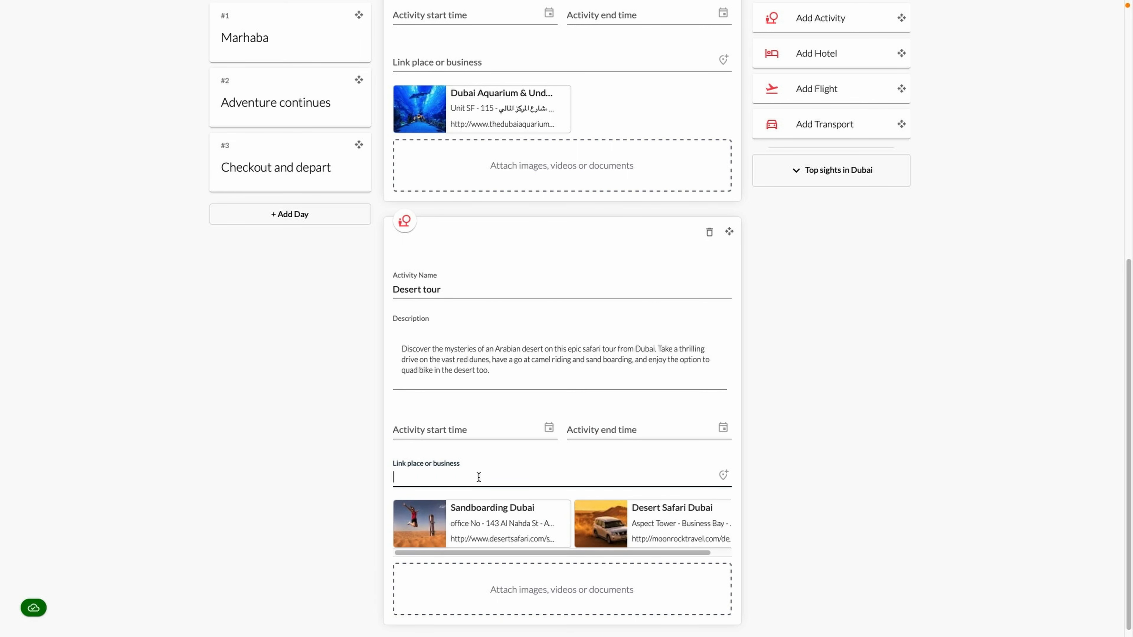
text(arabi)
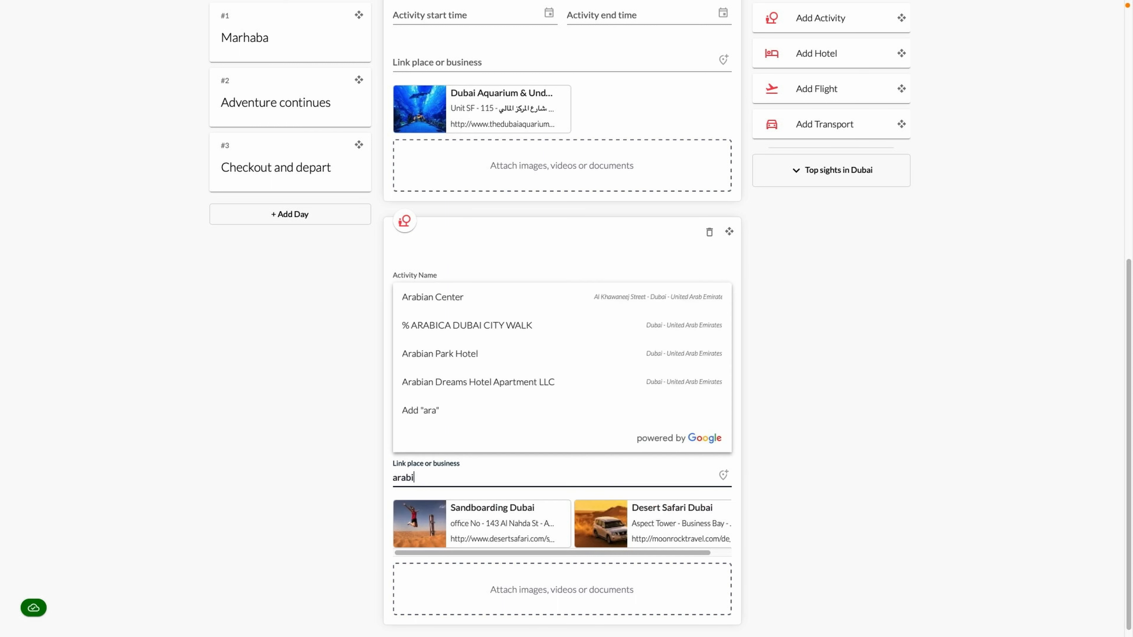
text(an desert camel)
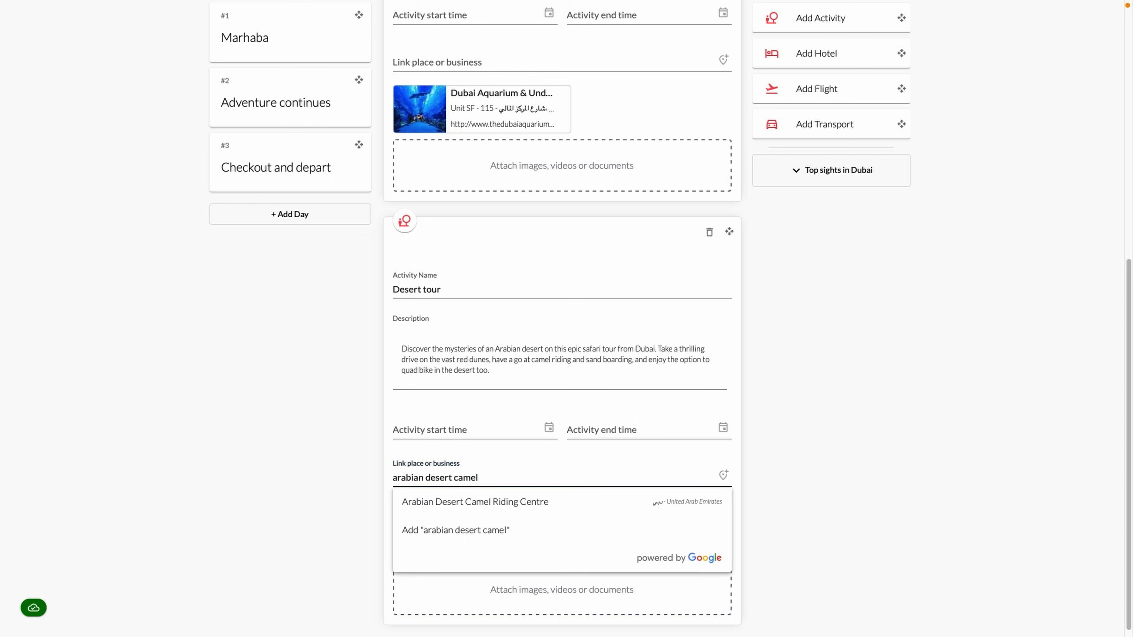
click(507, 503)
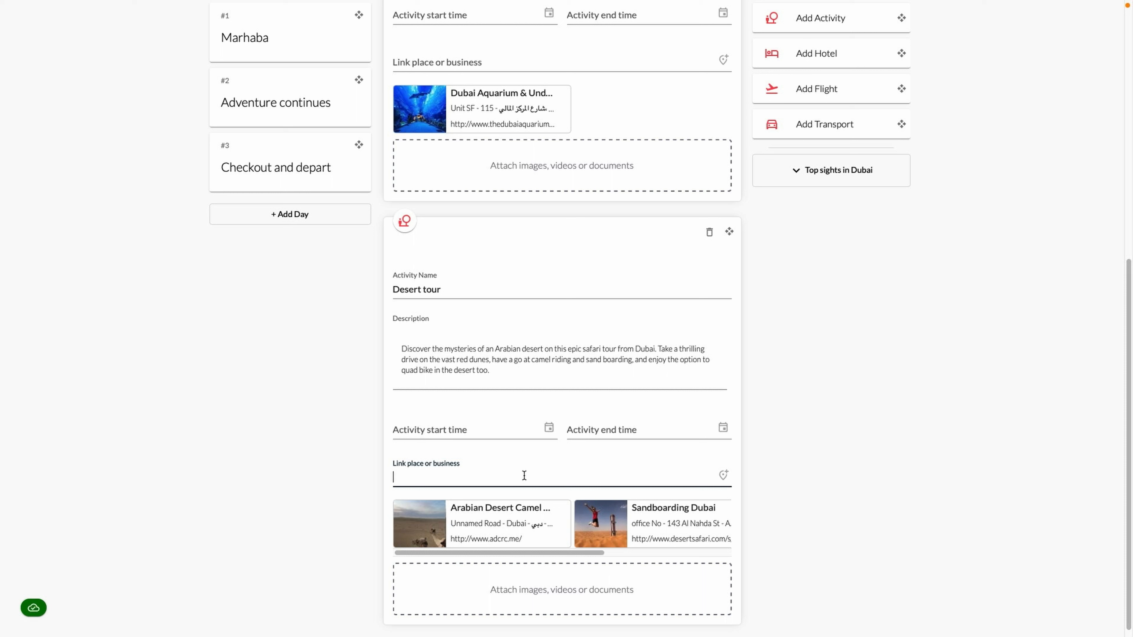
text(quad bike)
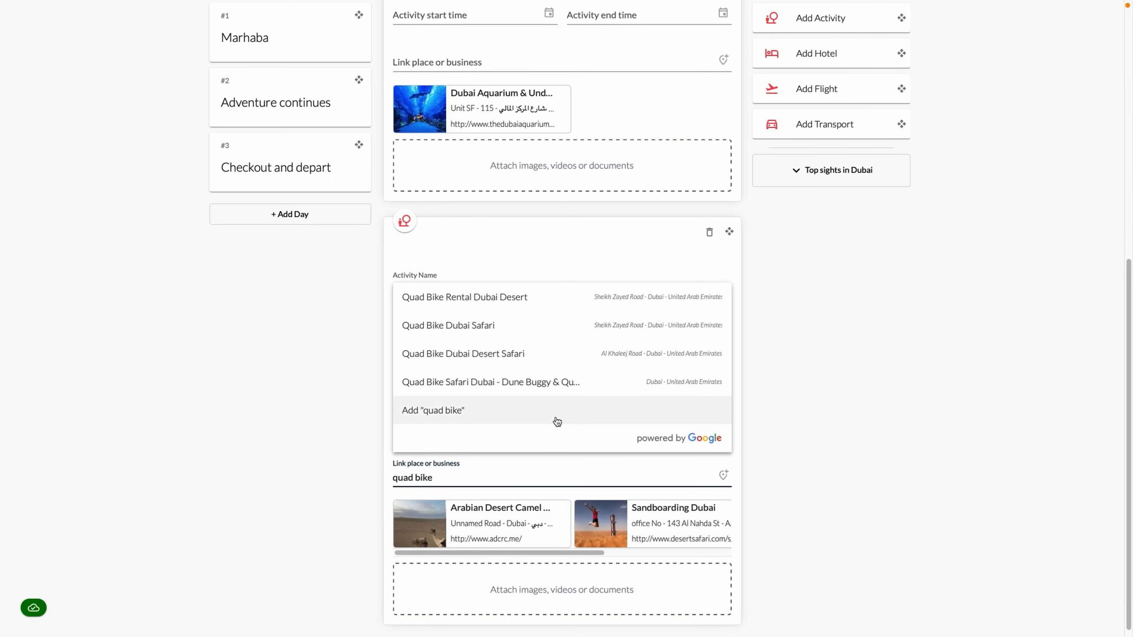
click(552, 384)
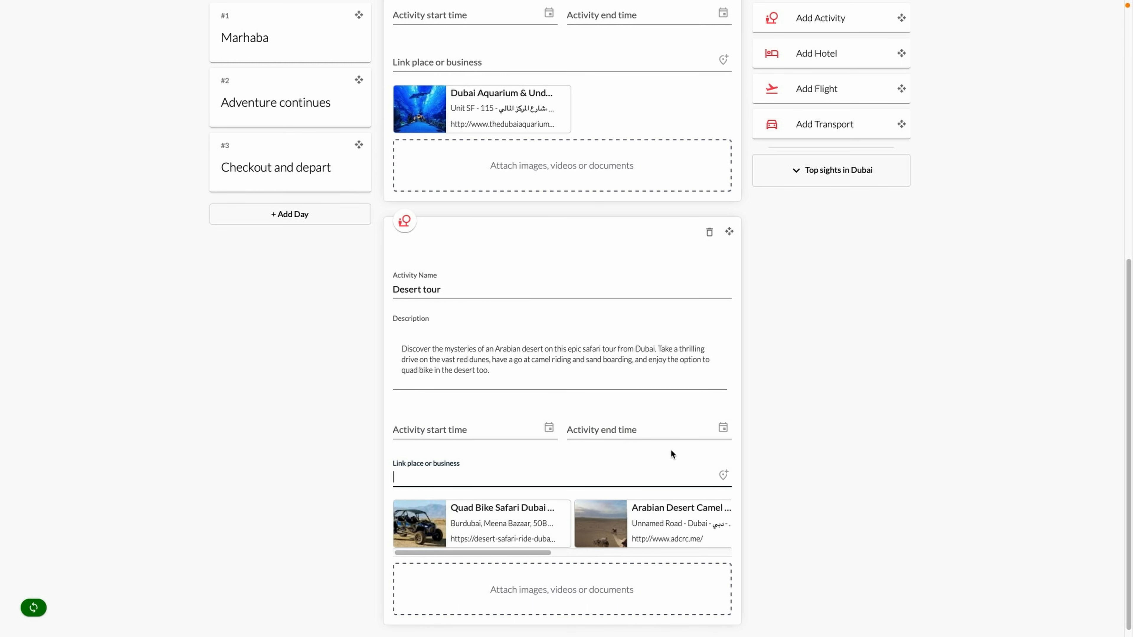
Attach the safari1 and safari2 photos to the Desert tour
click(602, 601)
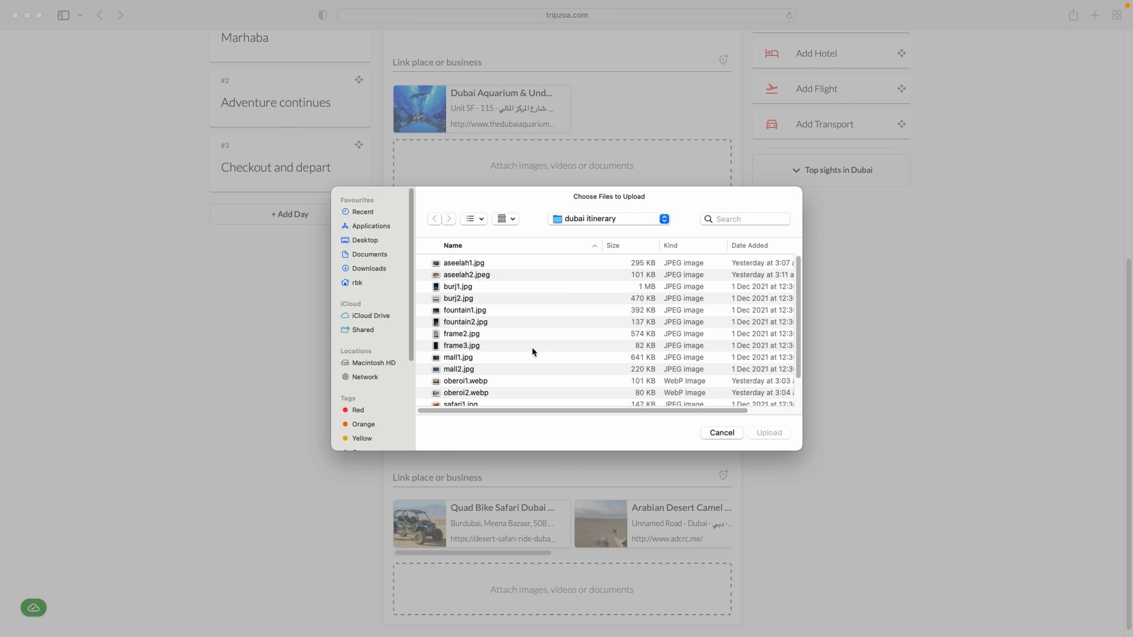
scroll(503, 327, down, 3)
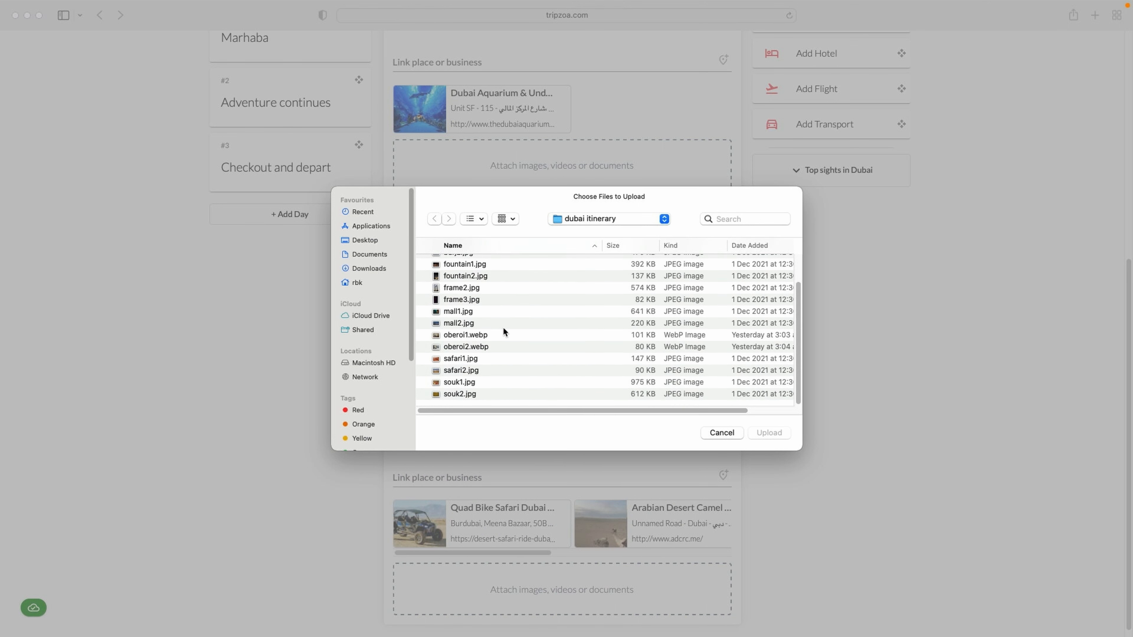
click(471, 360)
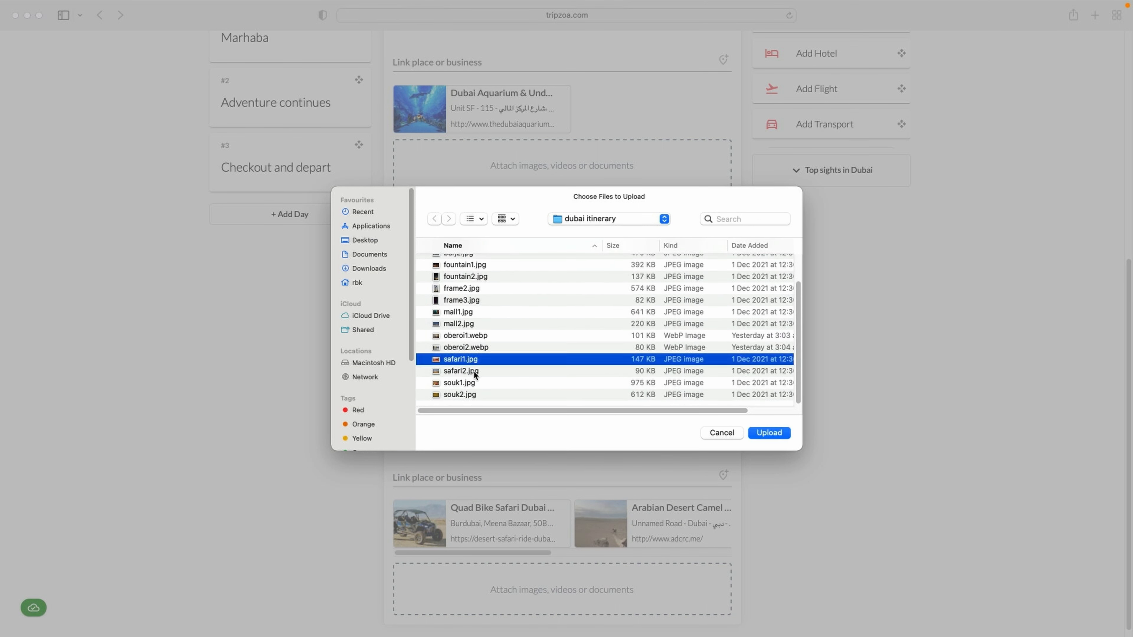
shift+click(474, 371)
click(780, 434)
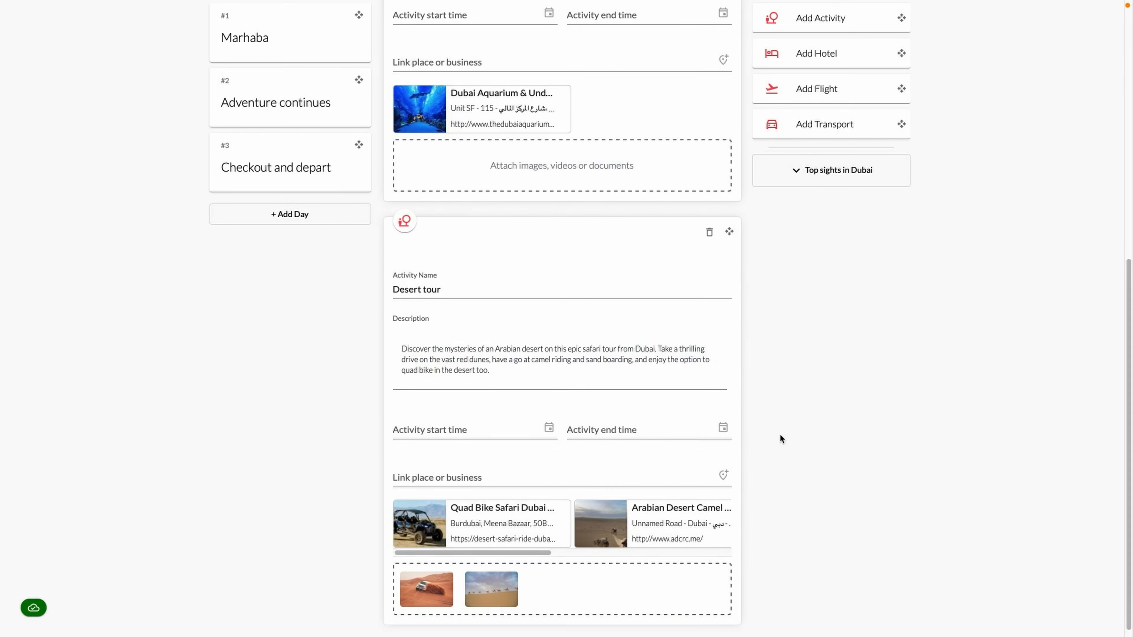
Add a 'Visit Dubai mall' activity to Checkout and depart with a Dubai Mall description
click(295, 173)
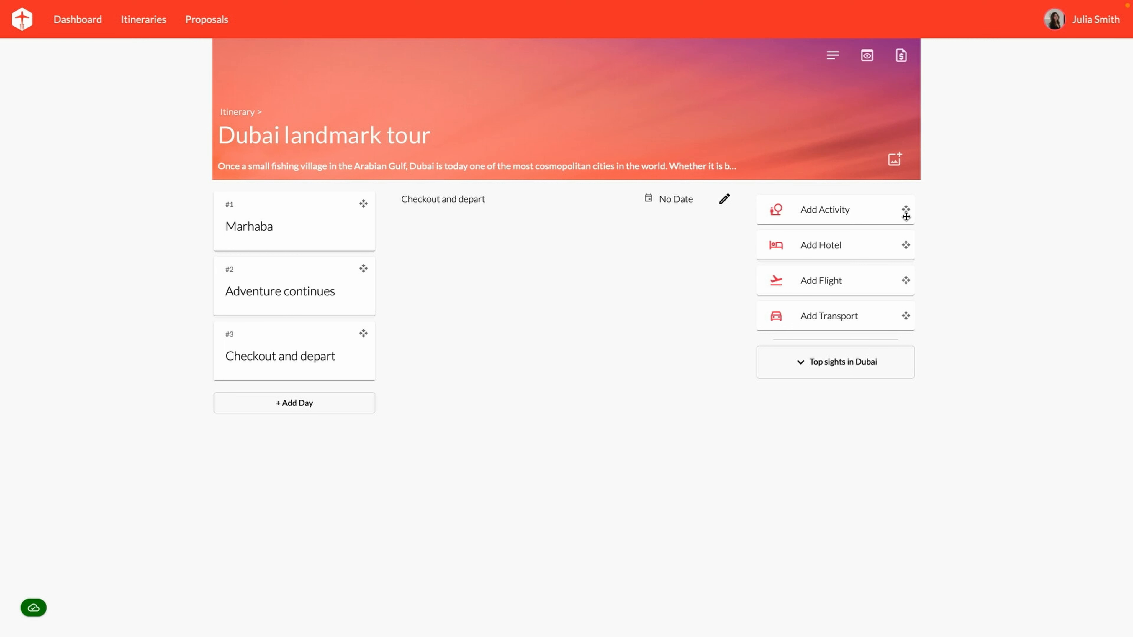
drag(901, 212, 653, 240)
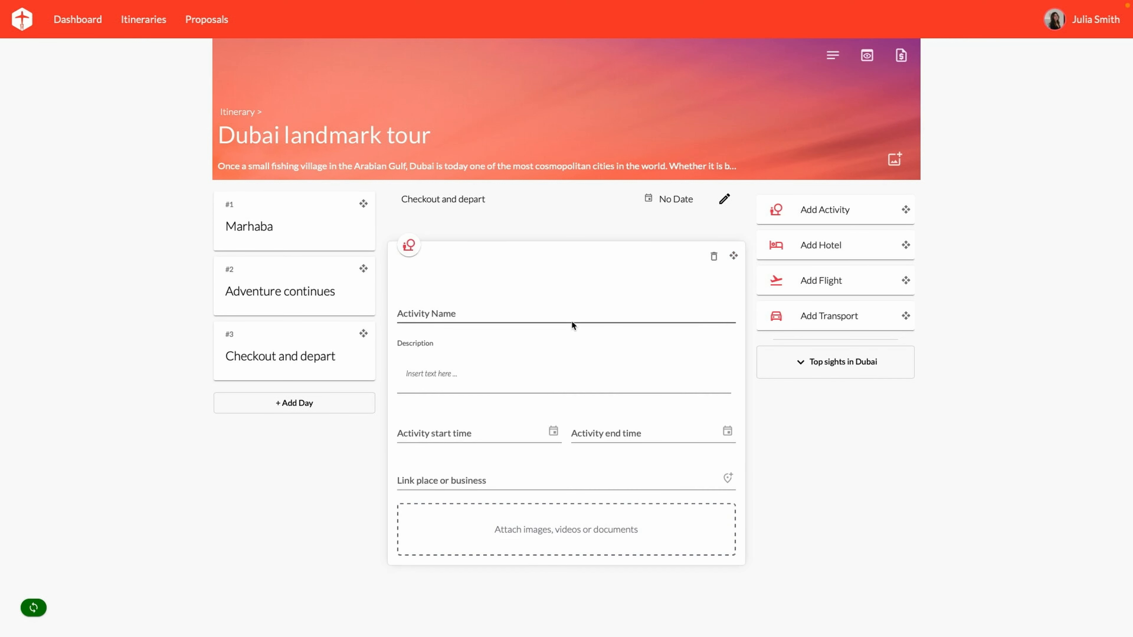
click(537, 313)
text(Vi)
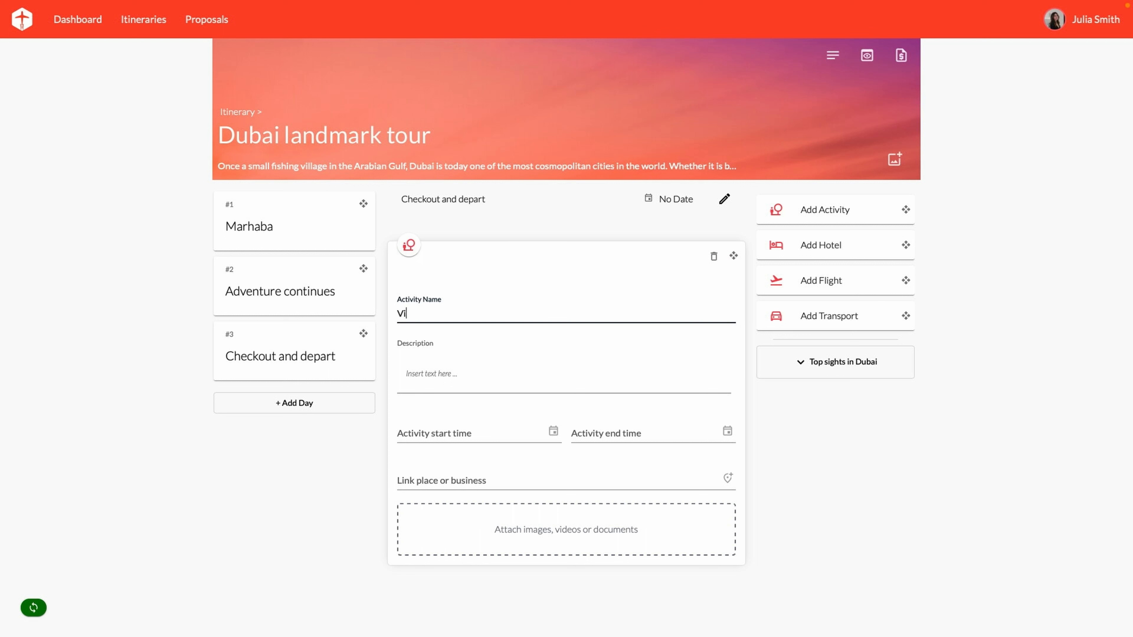
text(sit Dubai mall)
key(Tab)
text(In the c)
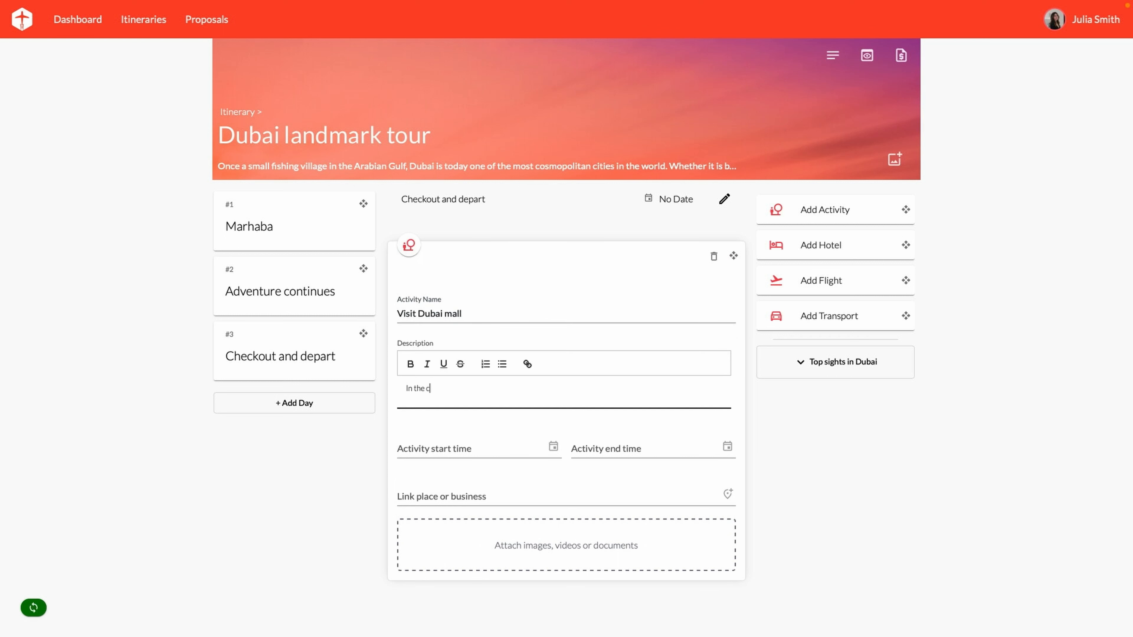
text(ity centre, right next to the Burj Khalifa, is the Dubai Mall. This huge mall is)
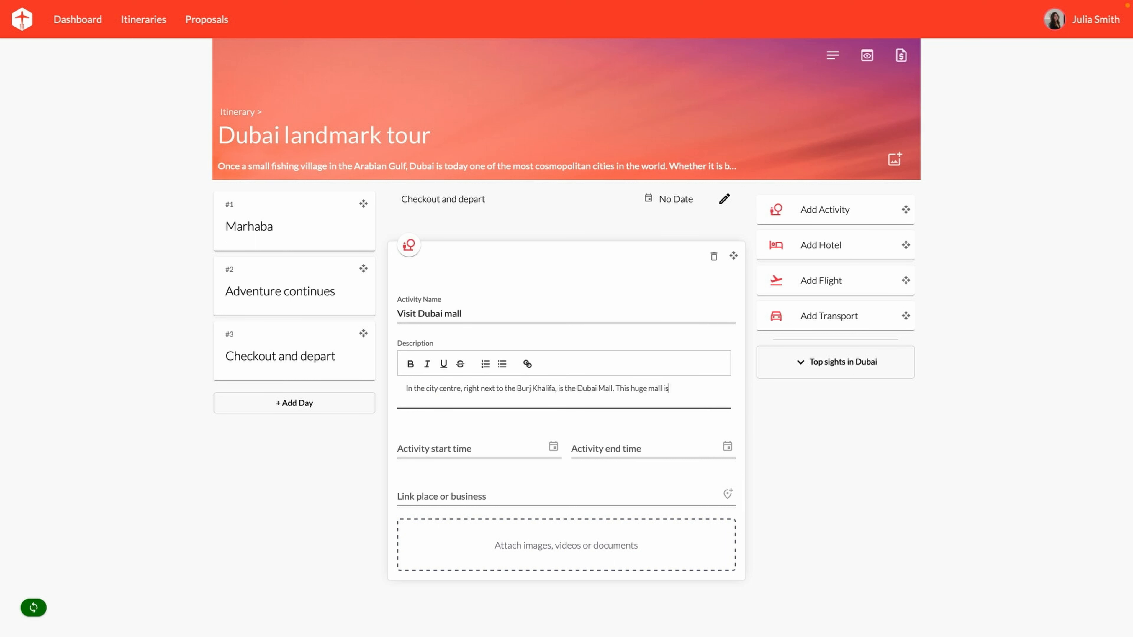
text( the most visited shopping centre in the world! With more than 1200 shops and hund)
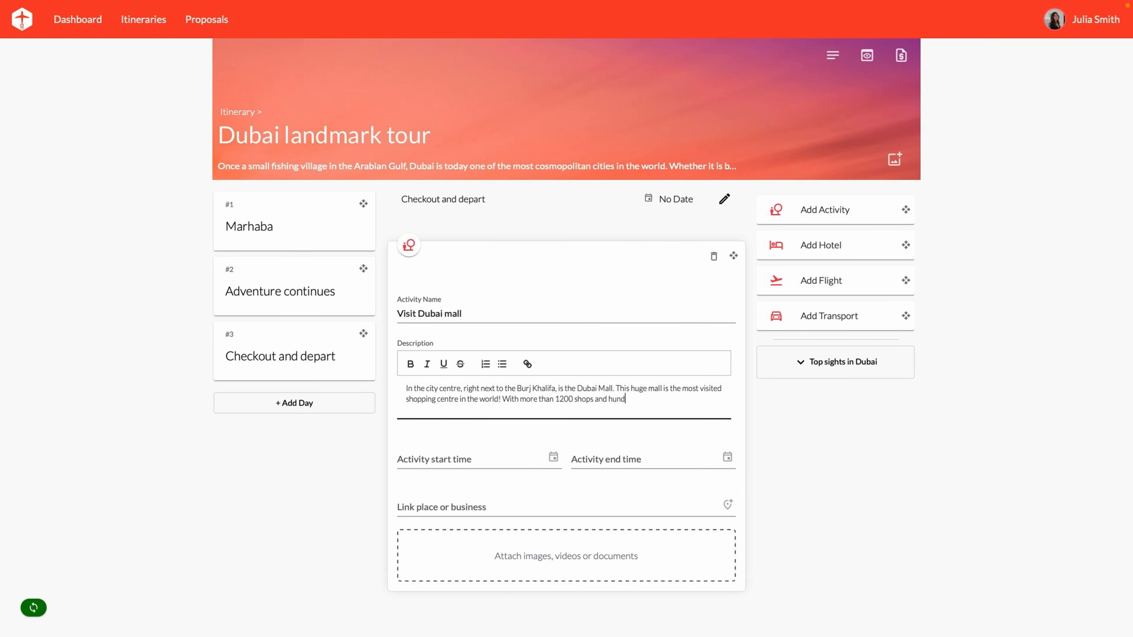
text(reds of restaurants, you will for sure find something that fits your taste and yo)
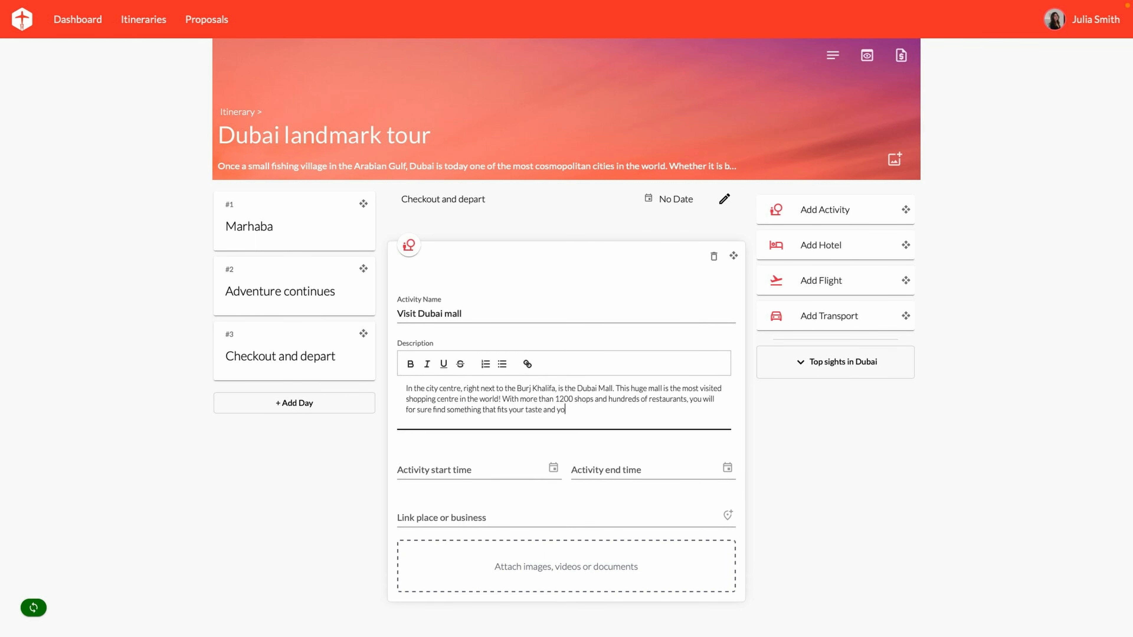
text(ur budget. And there is more, This shopping temple also houses indoor waterfalls,)
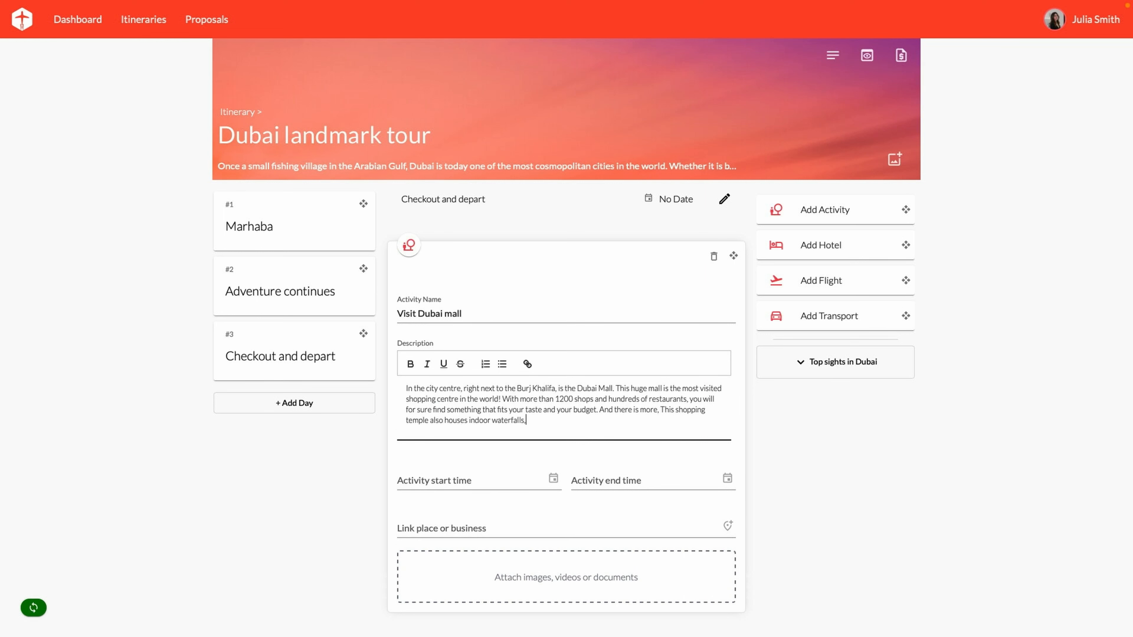
text( an aquarium , an ice rink, a go-kart track, a flight simulator, cinemas, arcade games and a lot more!)
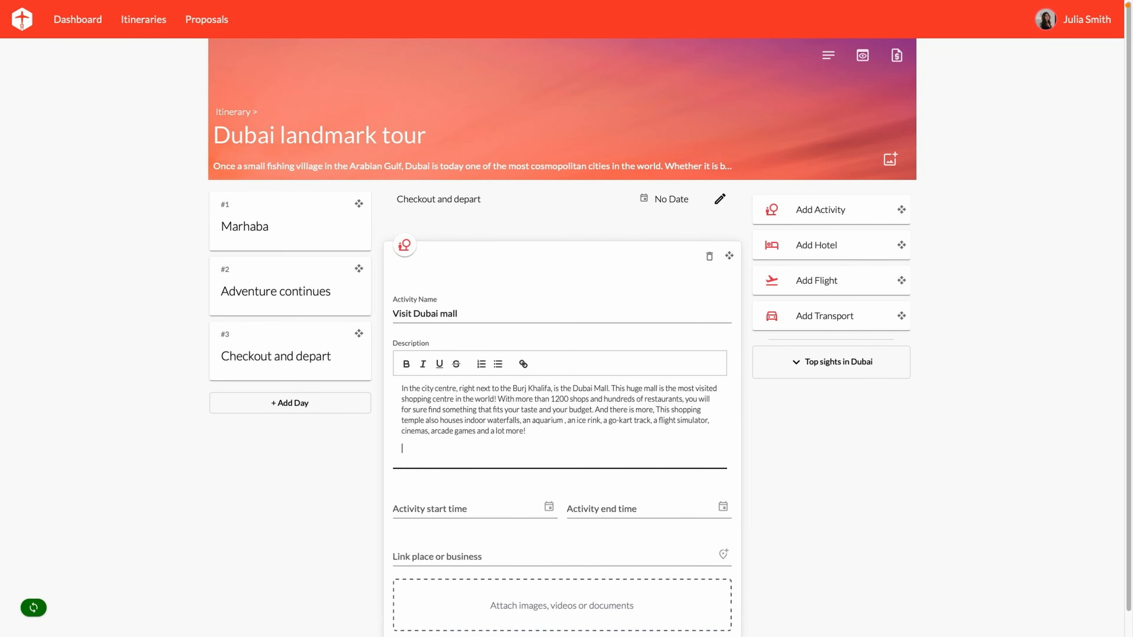
scroll(833, 505, down, 1)
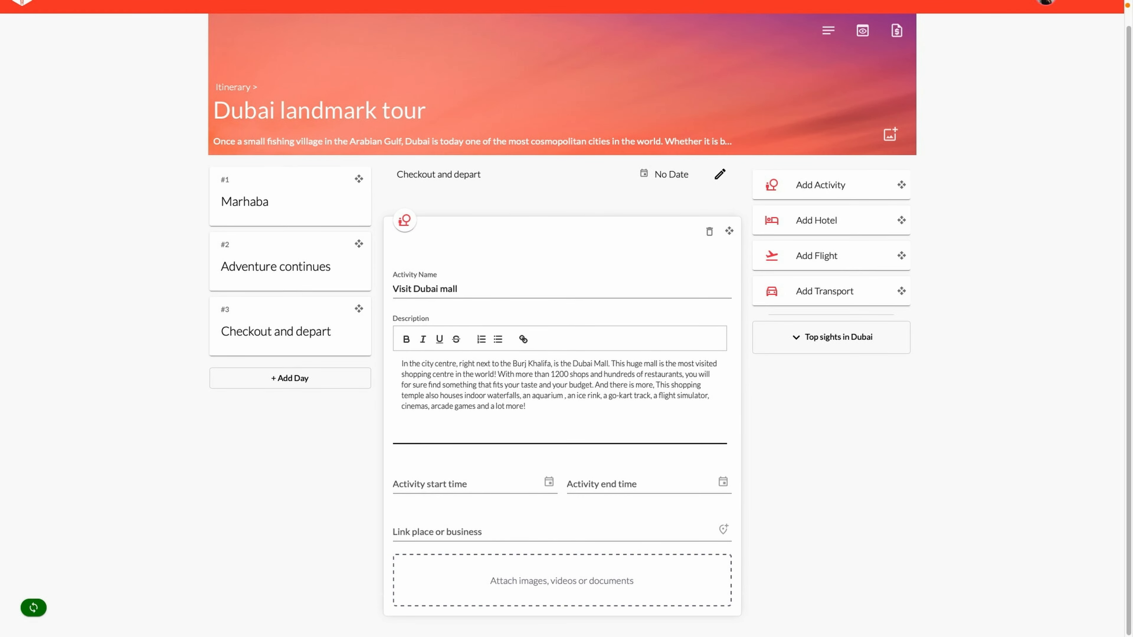
Link The Dubai Mall to the mall activity
click(505, 534)
text(dubai )
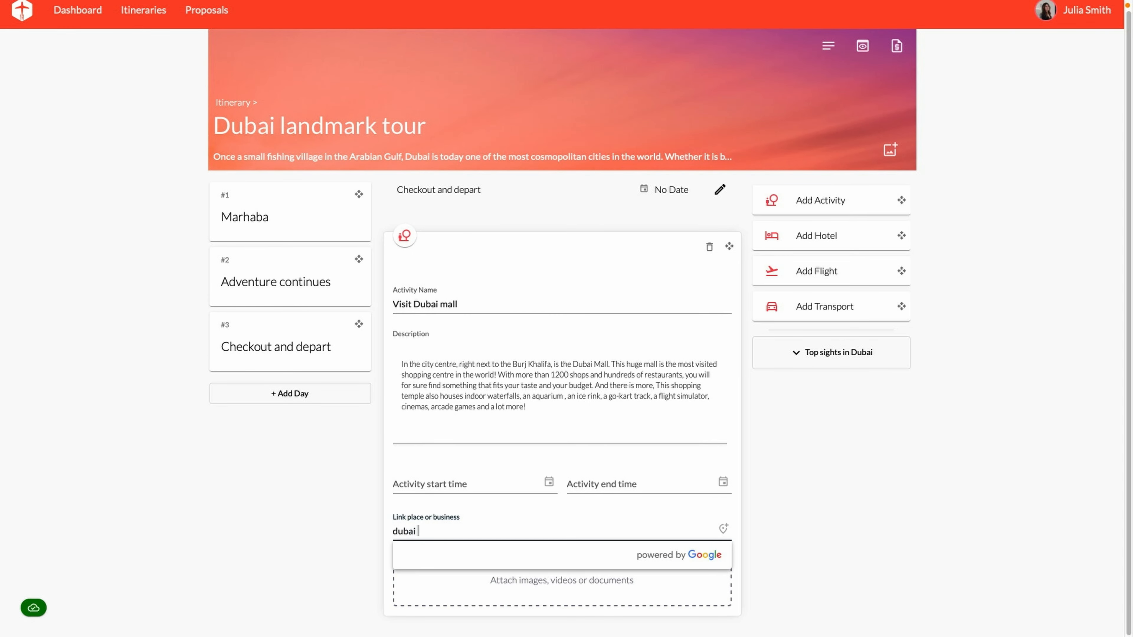
text(mall)
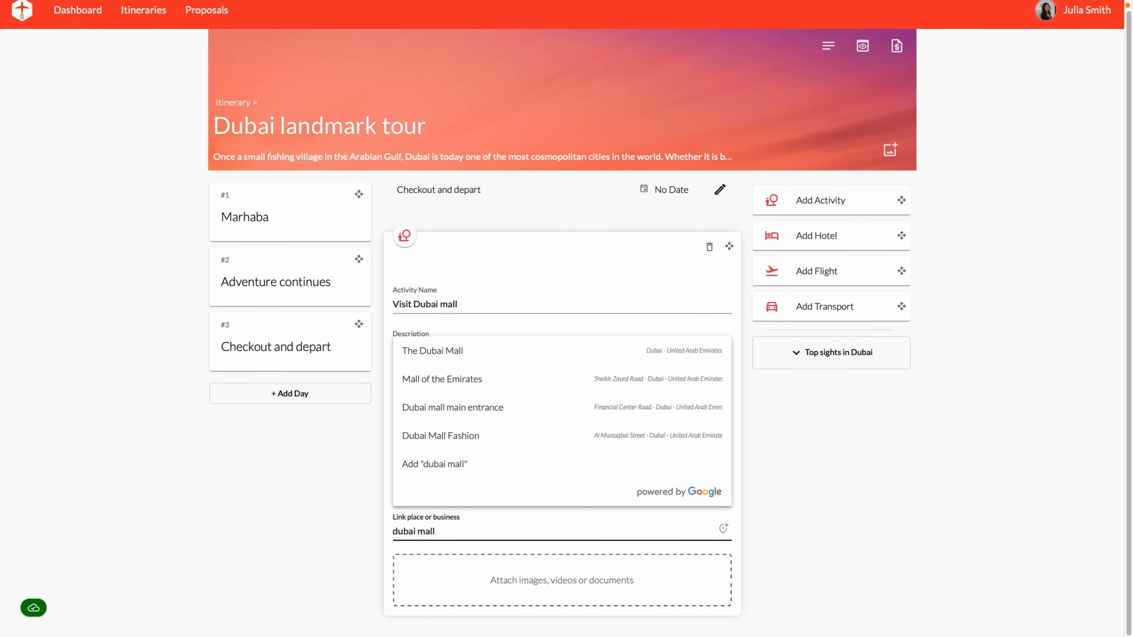
click(484, 349)
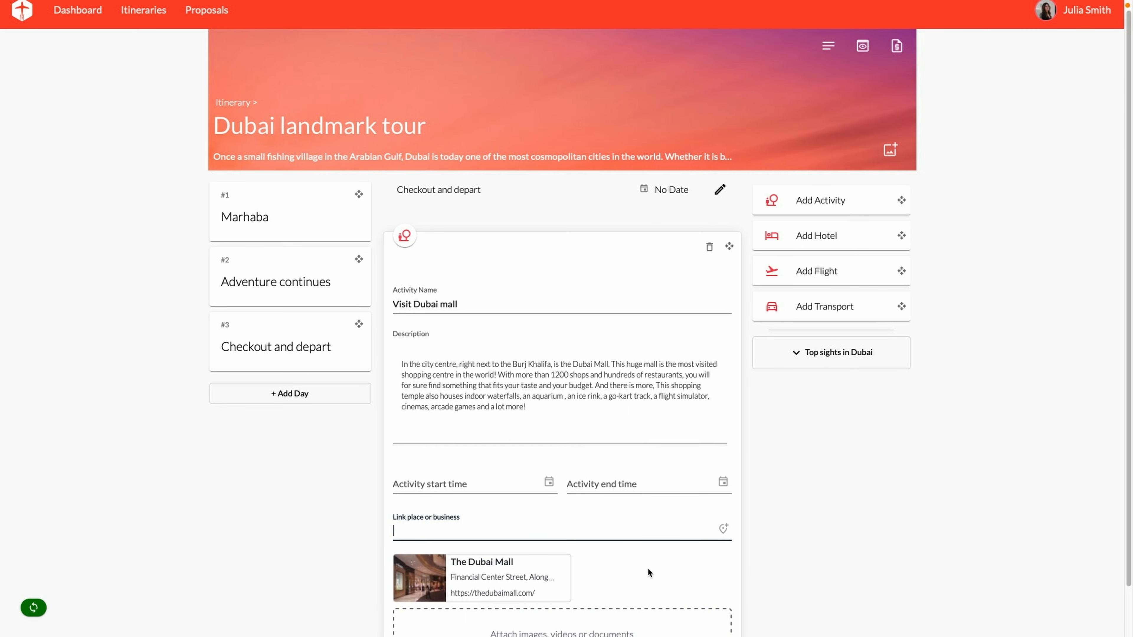
scroll(649, 574, down, 2)
Upload the mall1 and mall2 photos to the activity
click(606, 585)
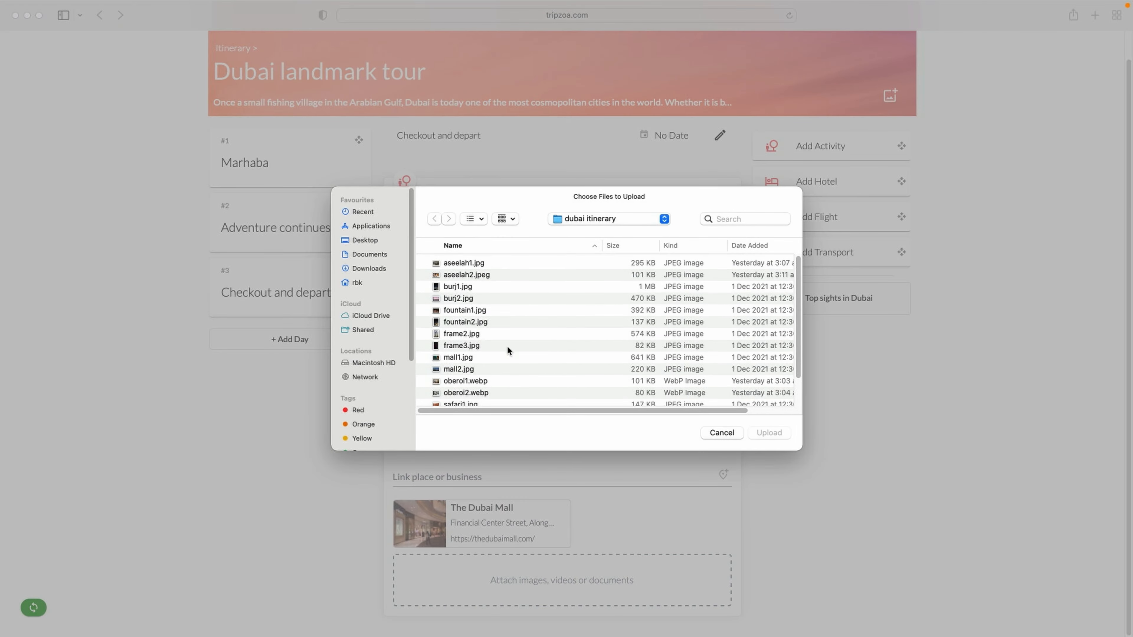
click(474, 358)
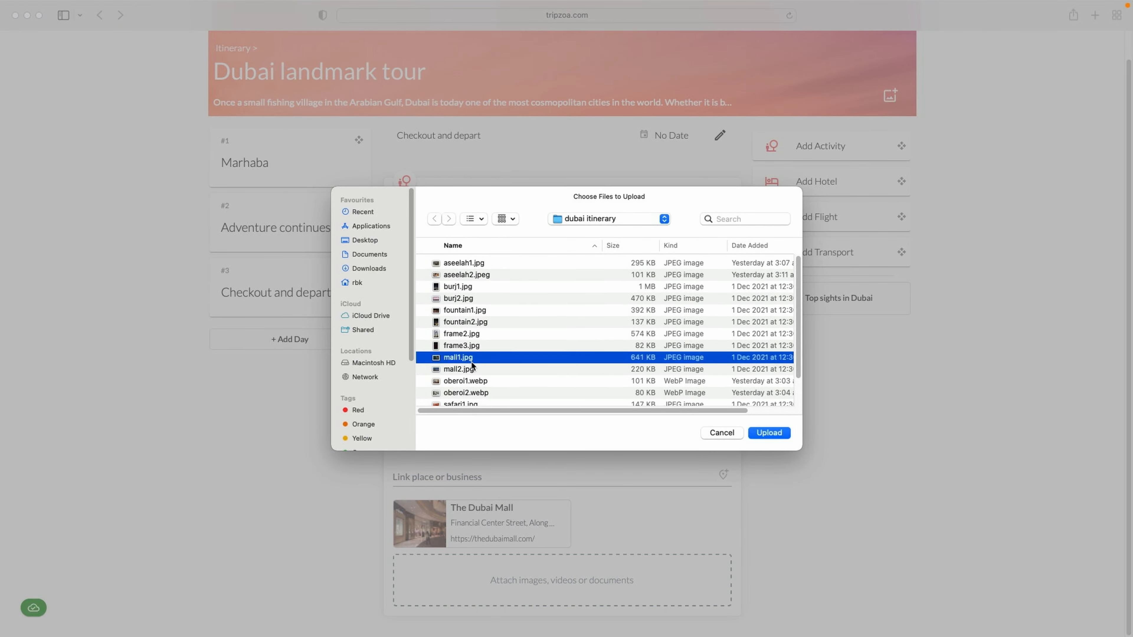
shift+click(475, 369)
click(769, 433)
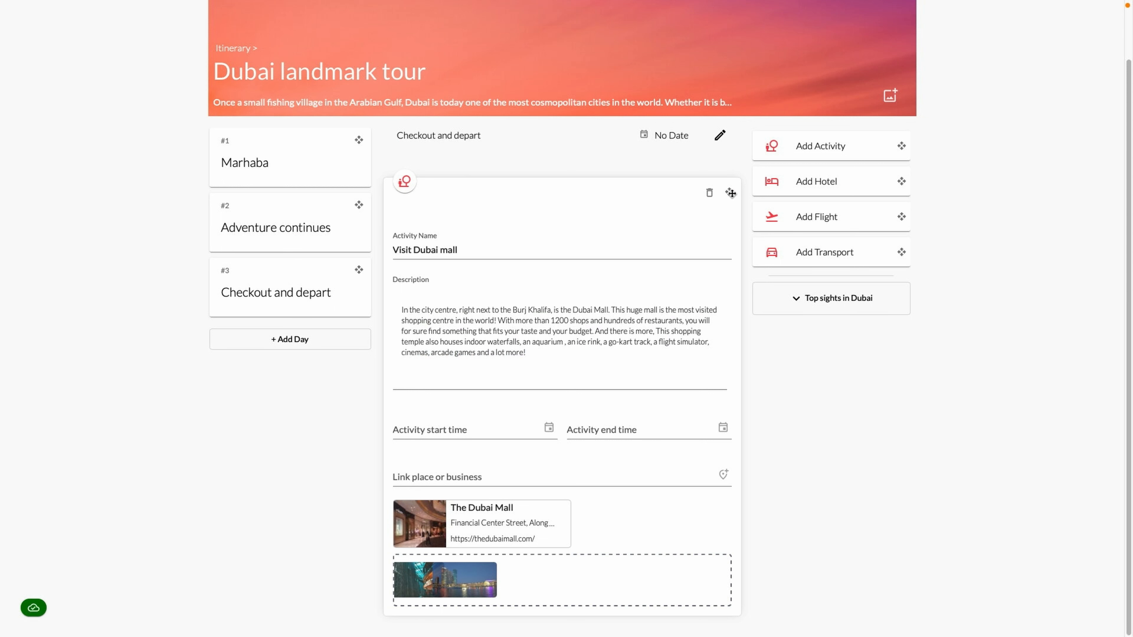
Move Visit Dubai mall into Adventure continues, then add a transport card to Checkout and depart
drag(731, 192, 348, 313)
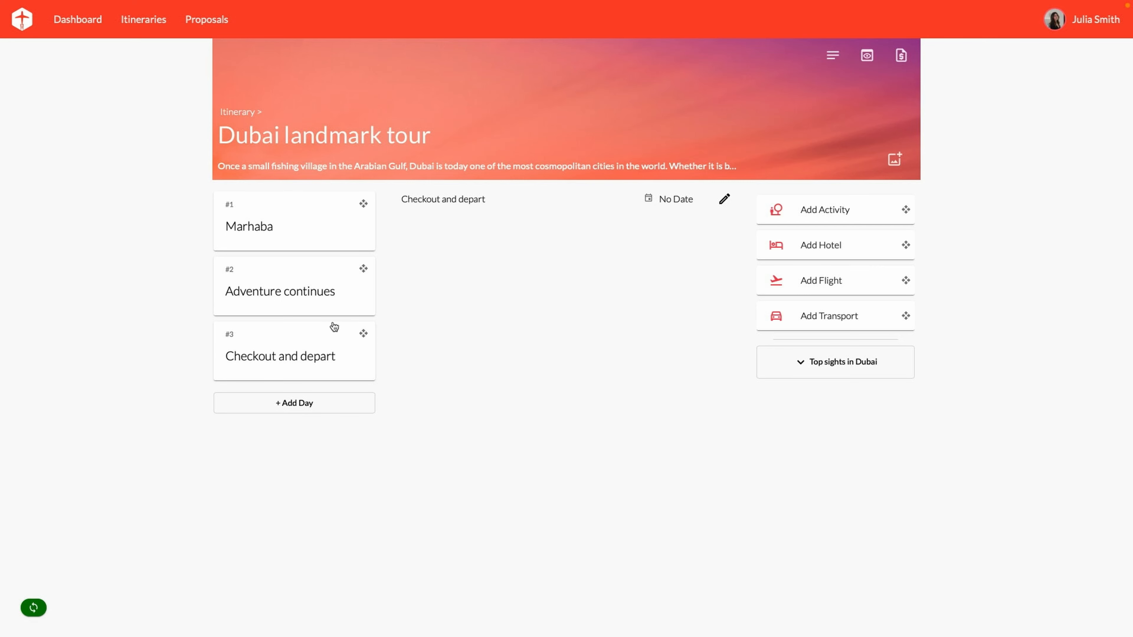
click(298, 307)
scroll(629, 407, down, 5)
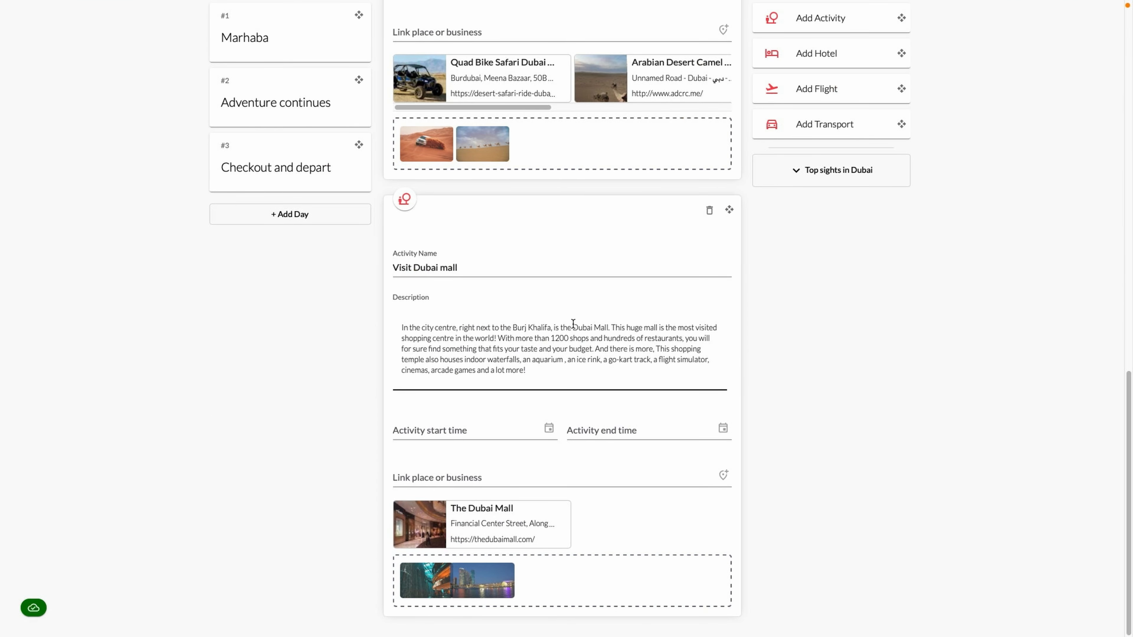
click(260, 177)
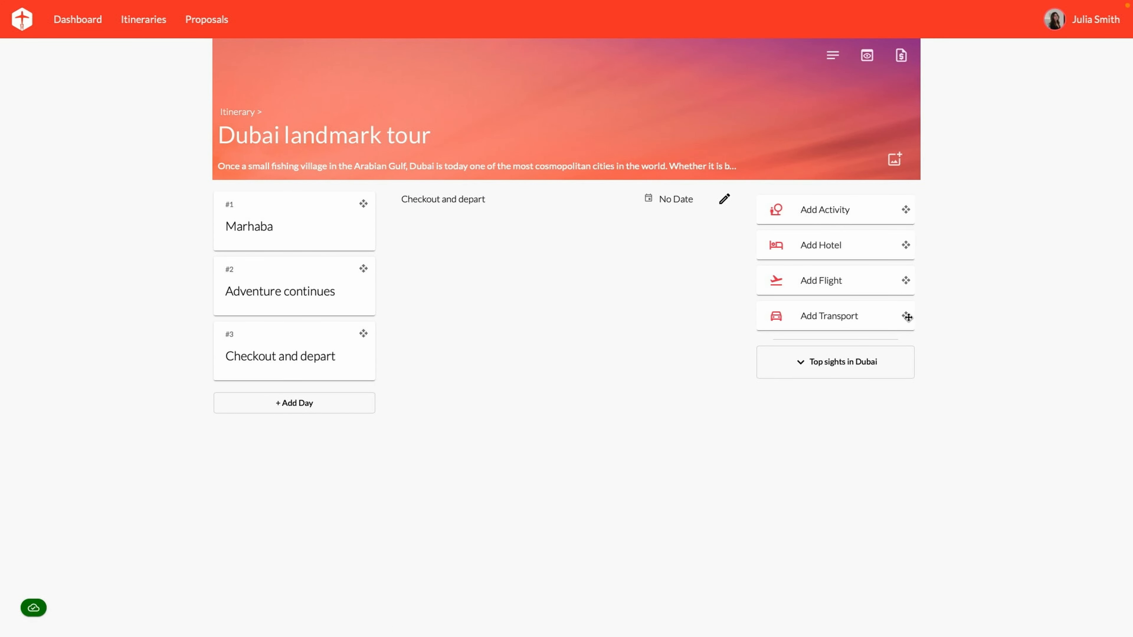
drag(908, 317, 645, 232)
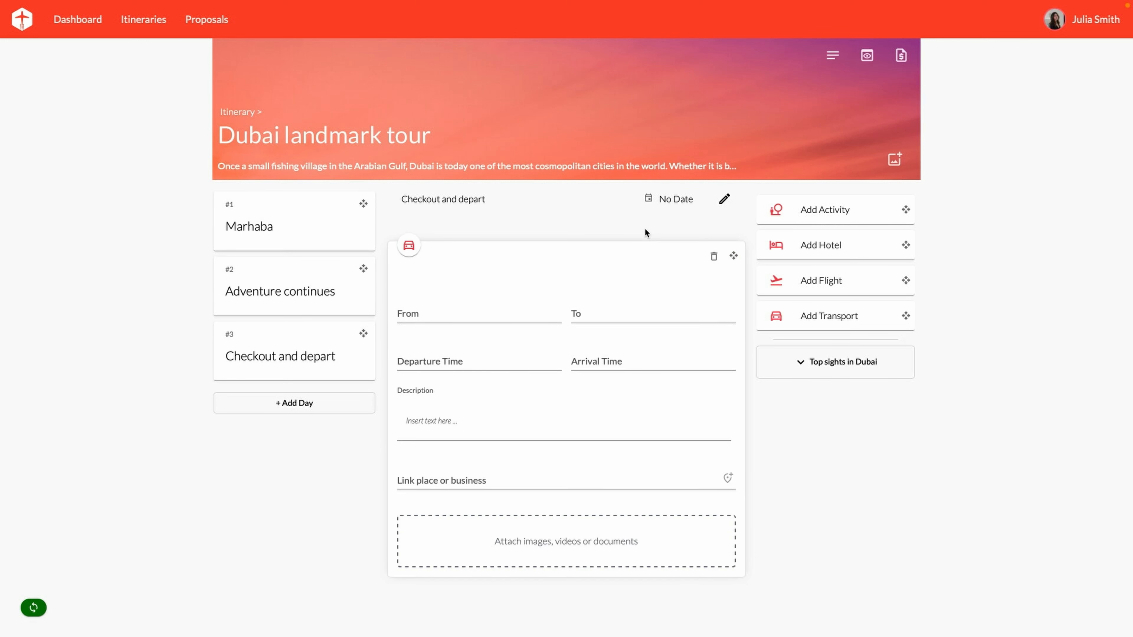
Fill the transfer from Hotel - the Oberoi to Dubai International Airport by luxury sedan, adding a flight card
click(495, 311)
text(Hote)
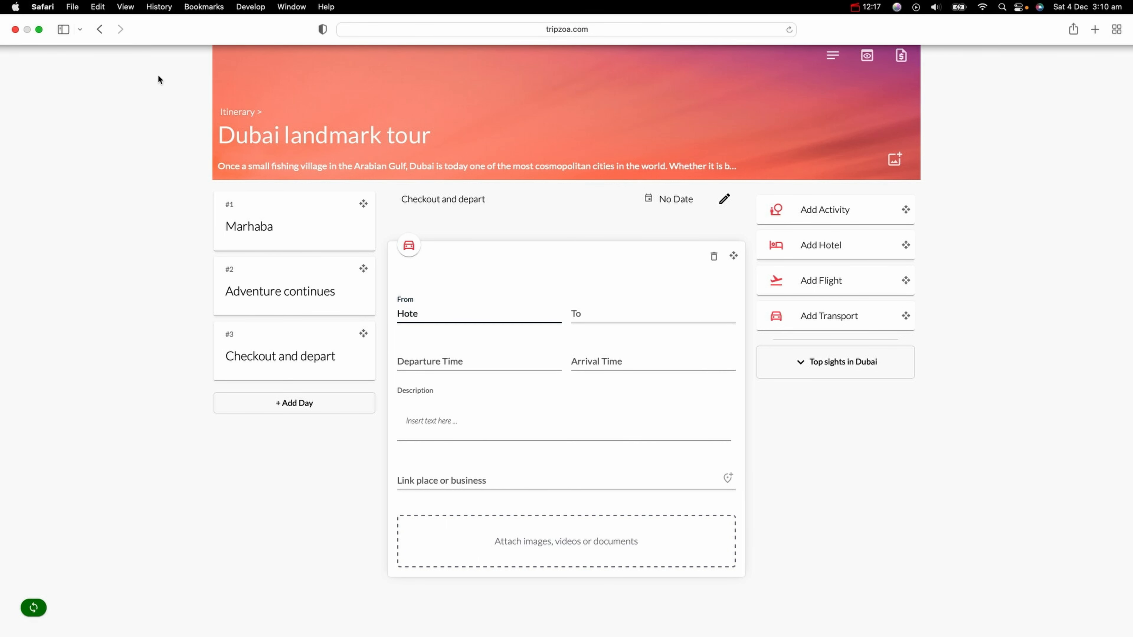
text(l - the)
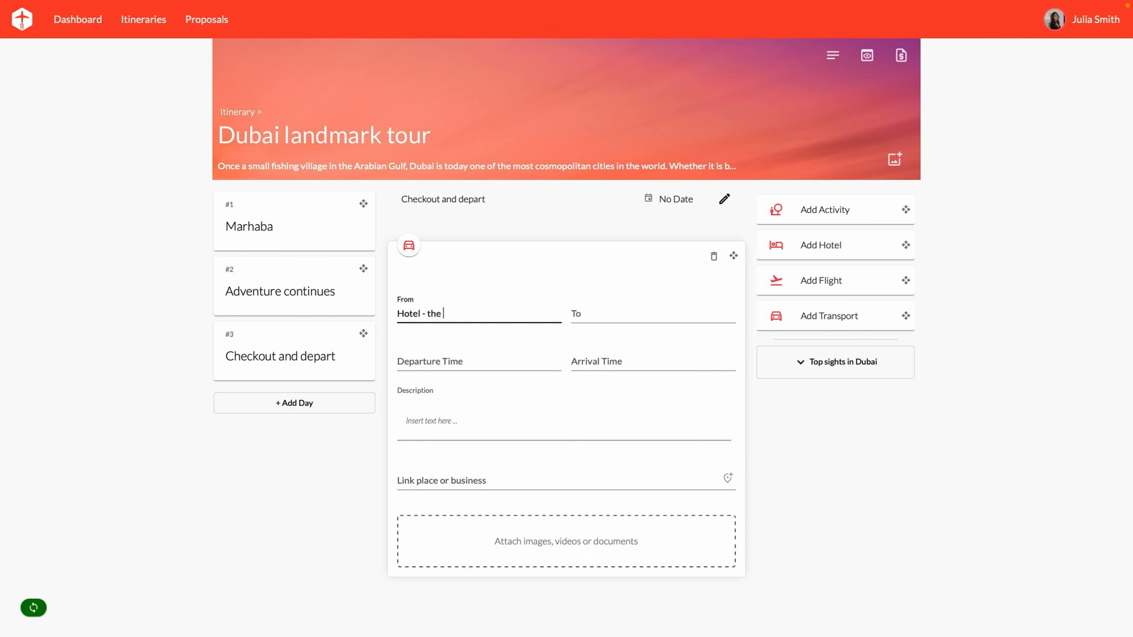
text( Oberoi)
key(Tab)
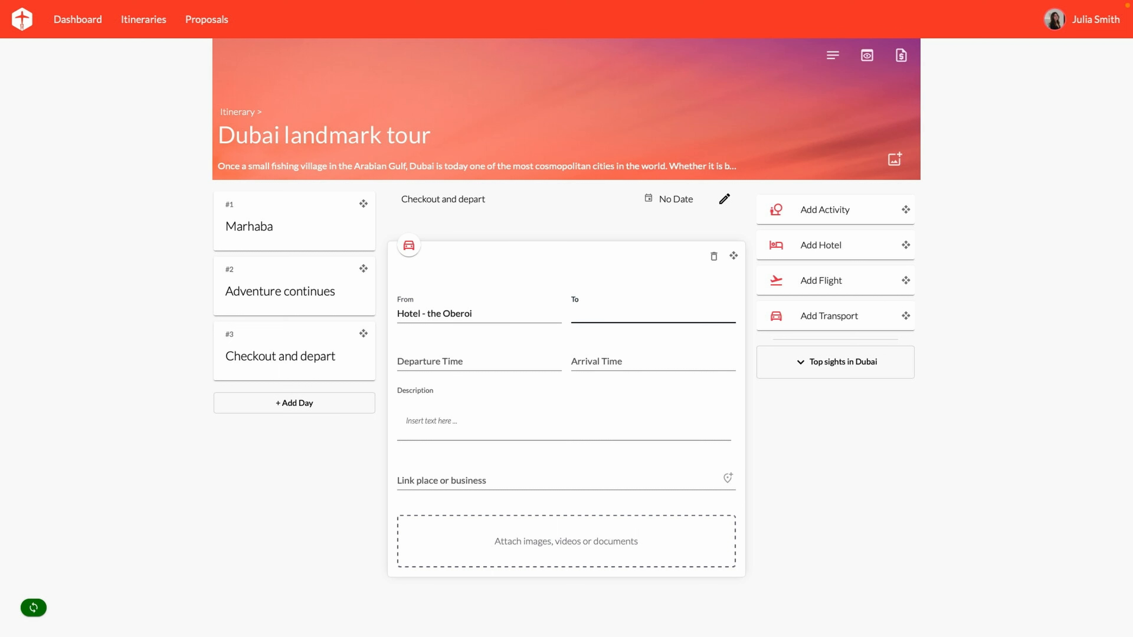
text(Dubai International Airport)
click(495, 427)
text(Check out from the hotel and be driven to airport in a luxury sedan.)
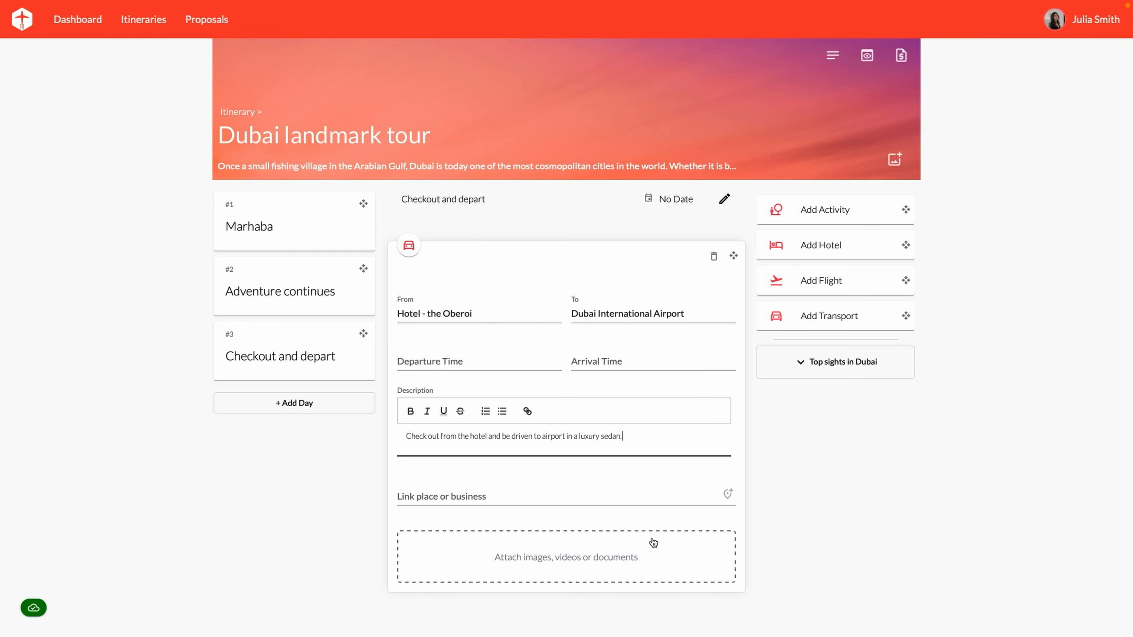
click(850, 285)
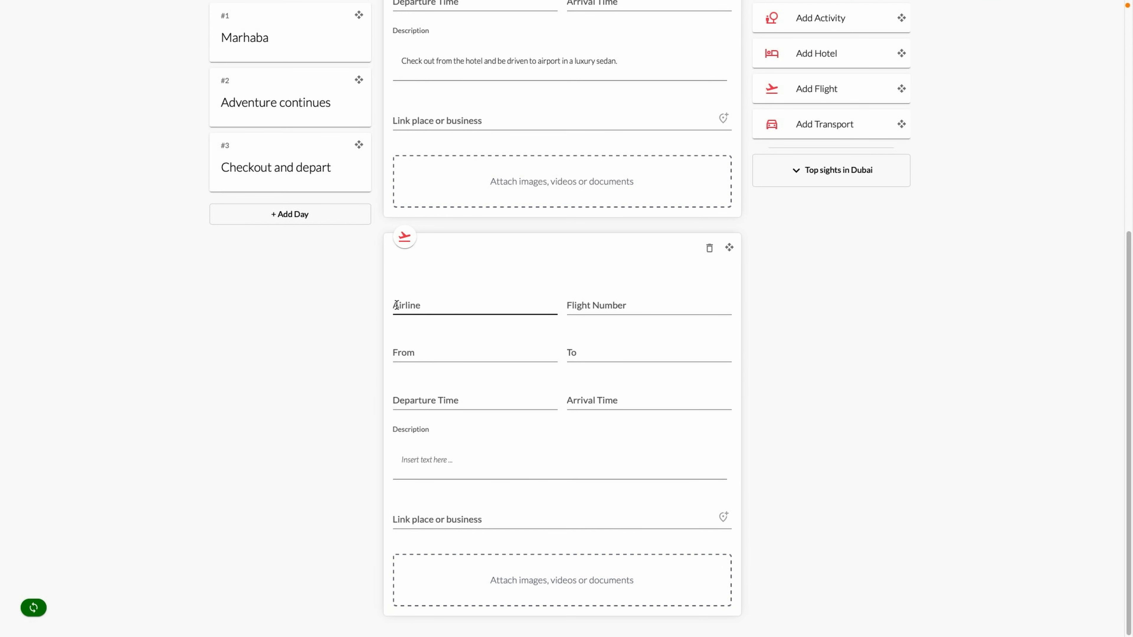
Set an Emirates flight from Dubai International Airport to Home, linked to Dubai International Airport (DXB)
click(426, 305)
text(Emirates)
key(Tab)
key(Tab)
text(Dubai)
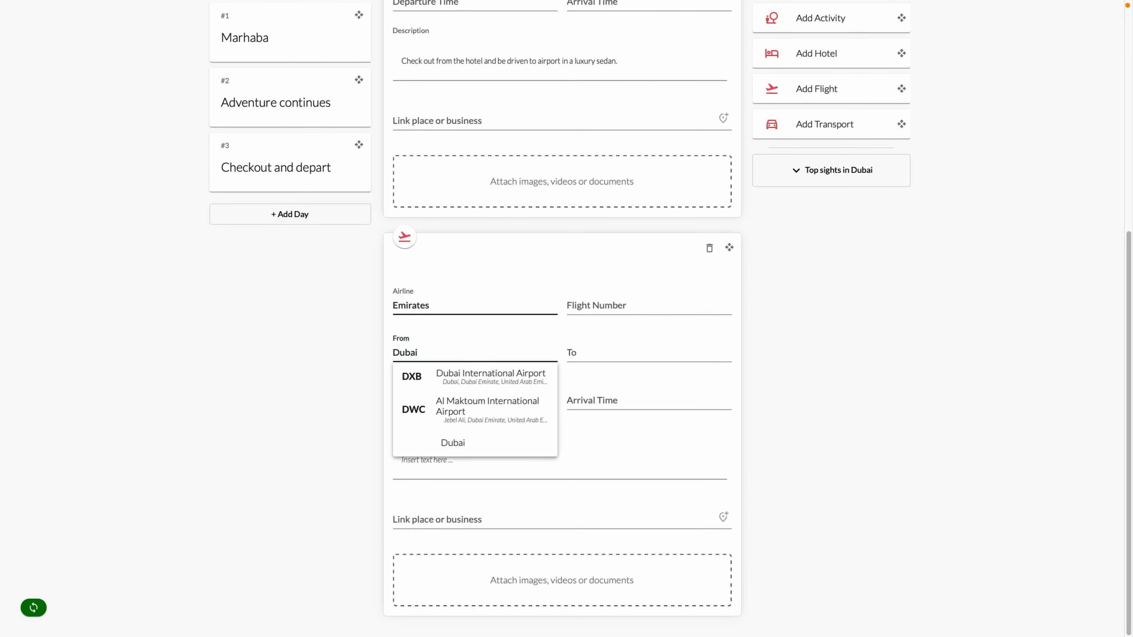
click(473, 377)
click(573, 350)
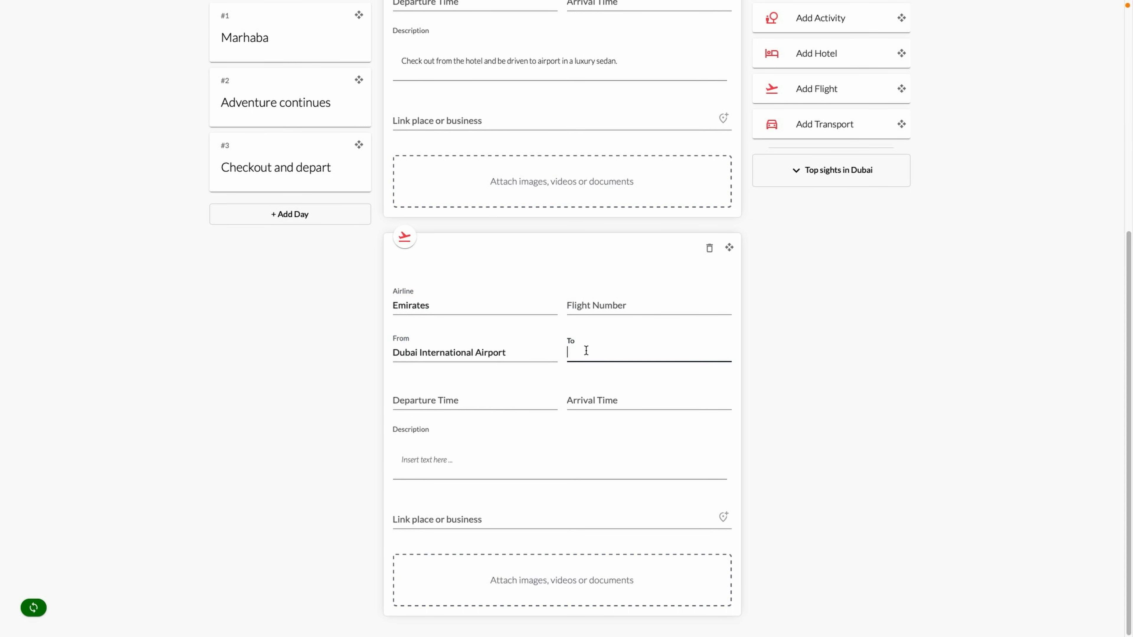
text(Home)
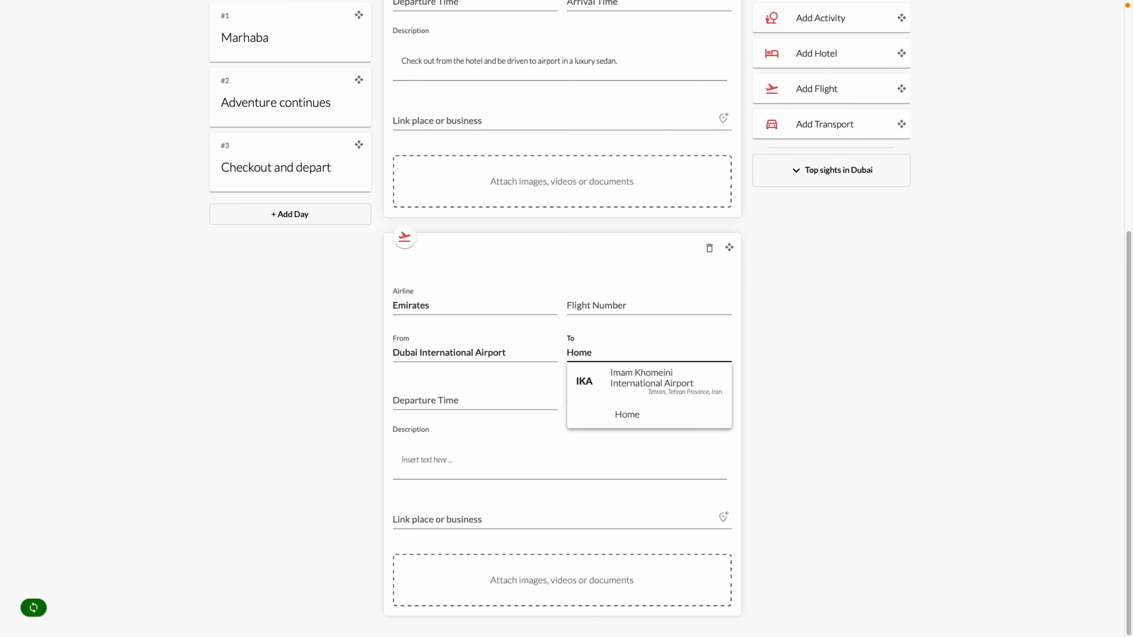
click(455, 519)
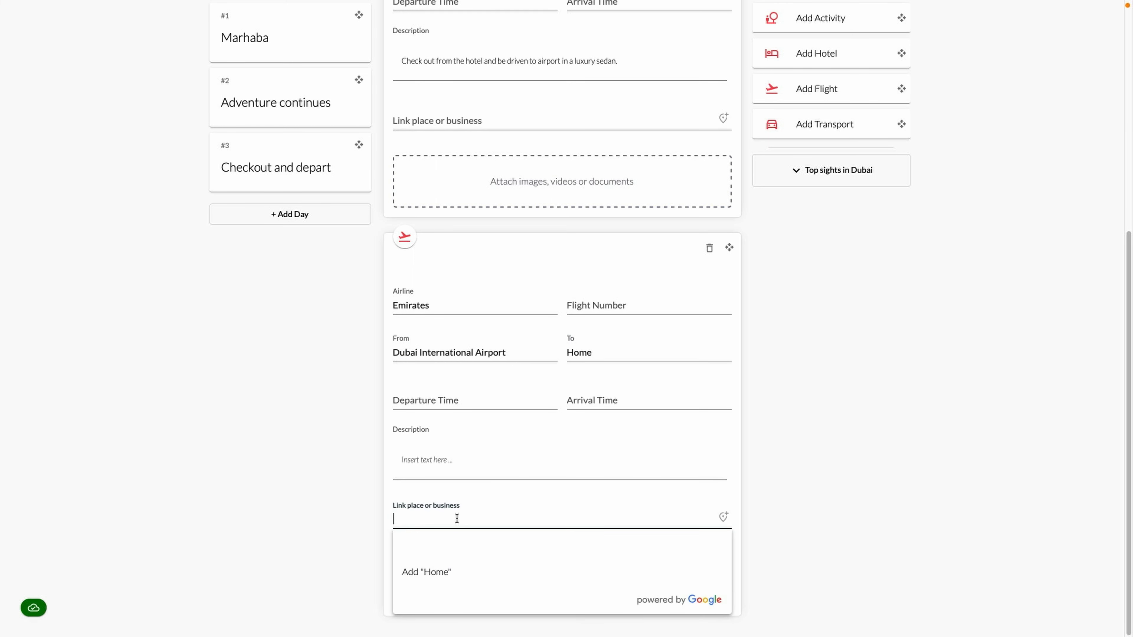
text(Dubai in)
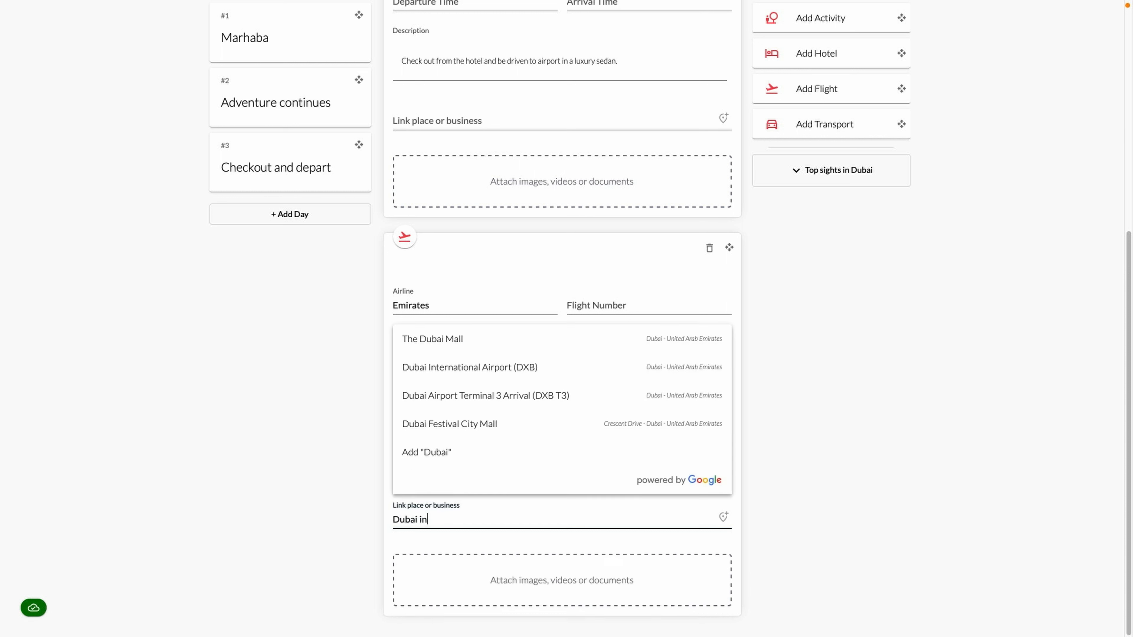
text(ternationa)
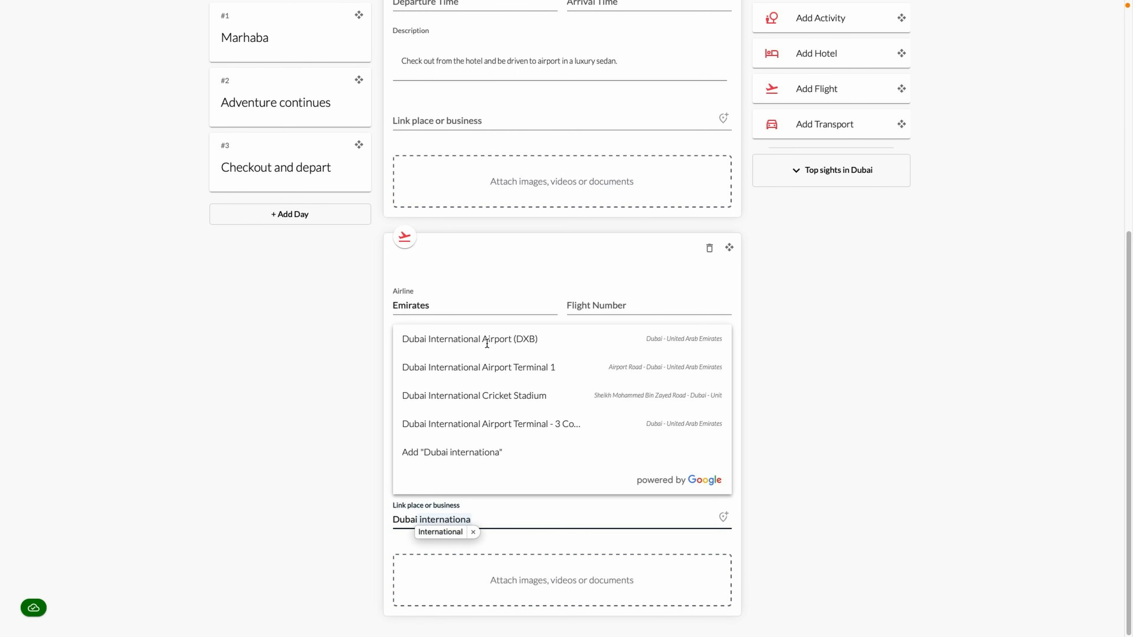
click(486, 341)
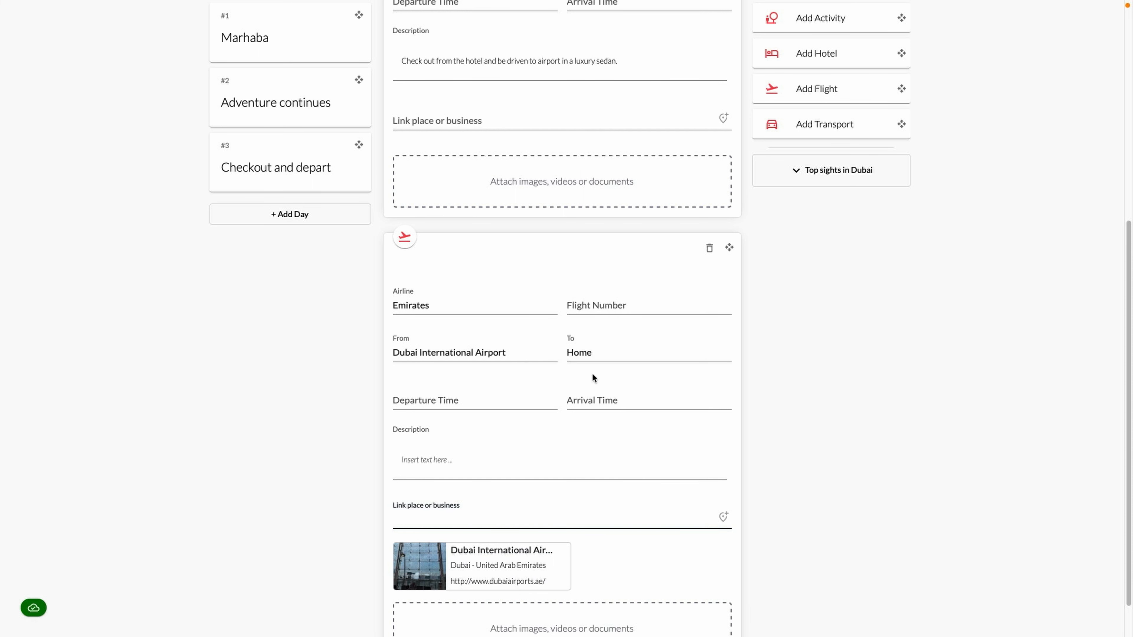
scroll(790, 445, down, 1)
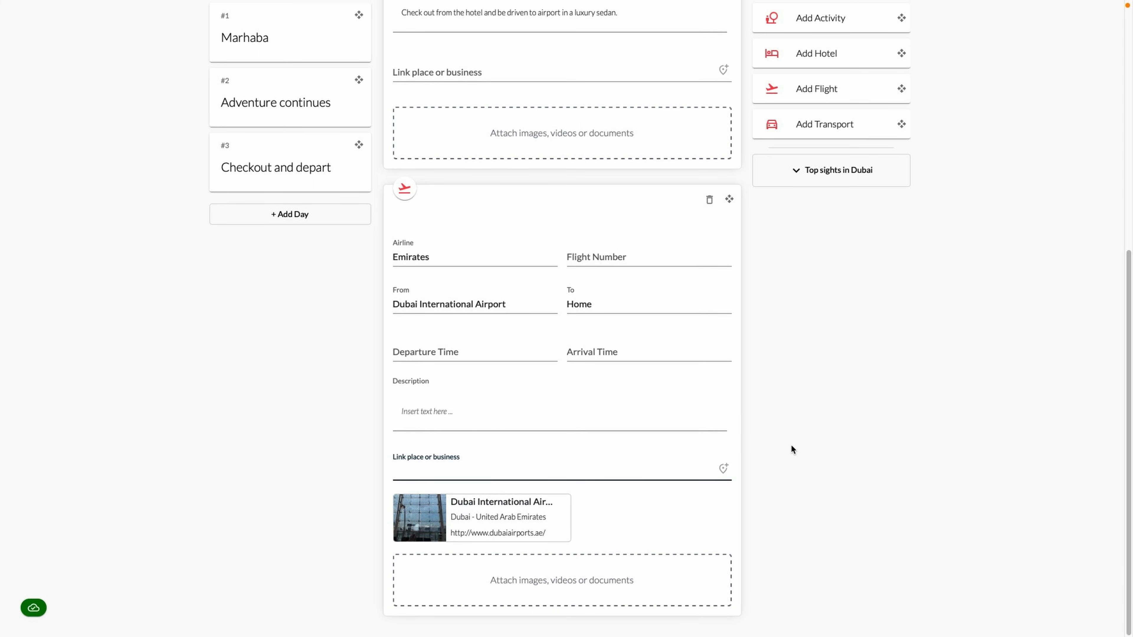
scroll(790, 444, up, 9)
Review the Marhaba, Adventure continues and Checkout and depart cards, ending on Marhaba
click(271, 241)
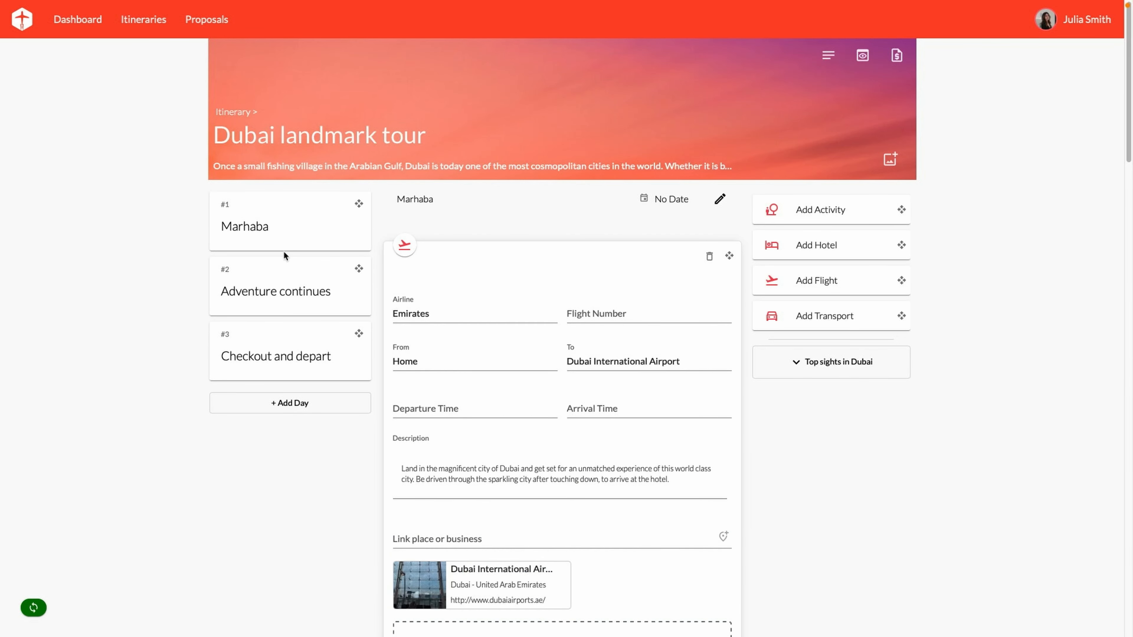
click(303, 293)
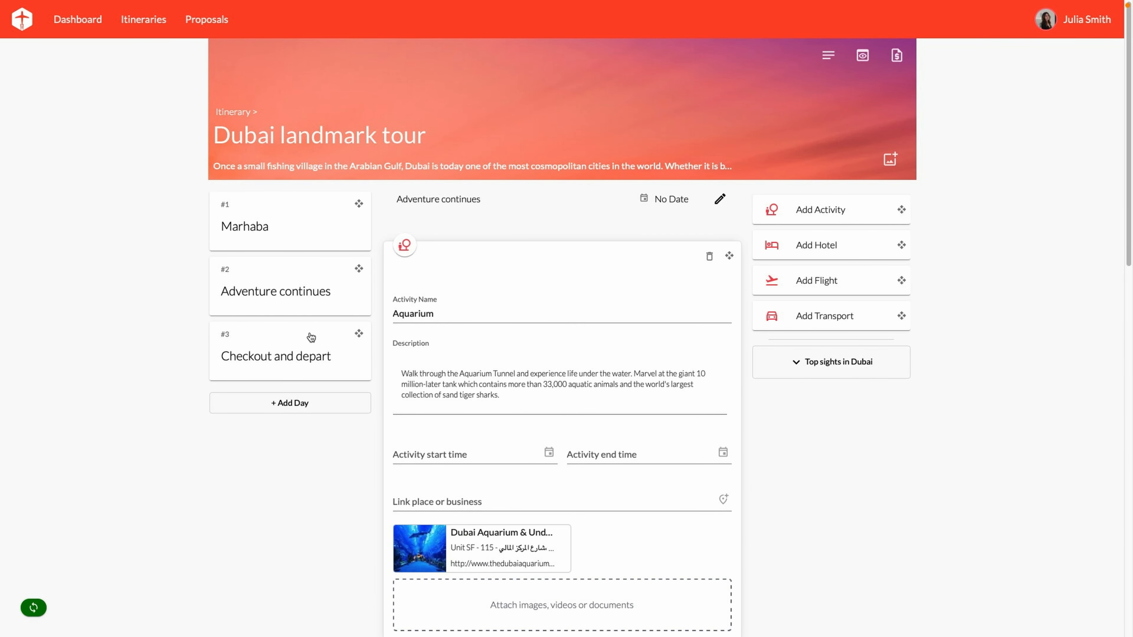
click(308, 345)
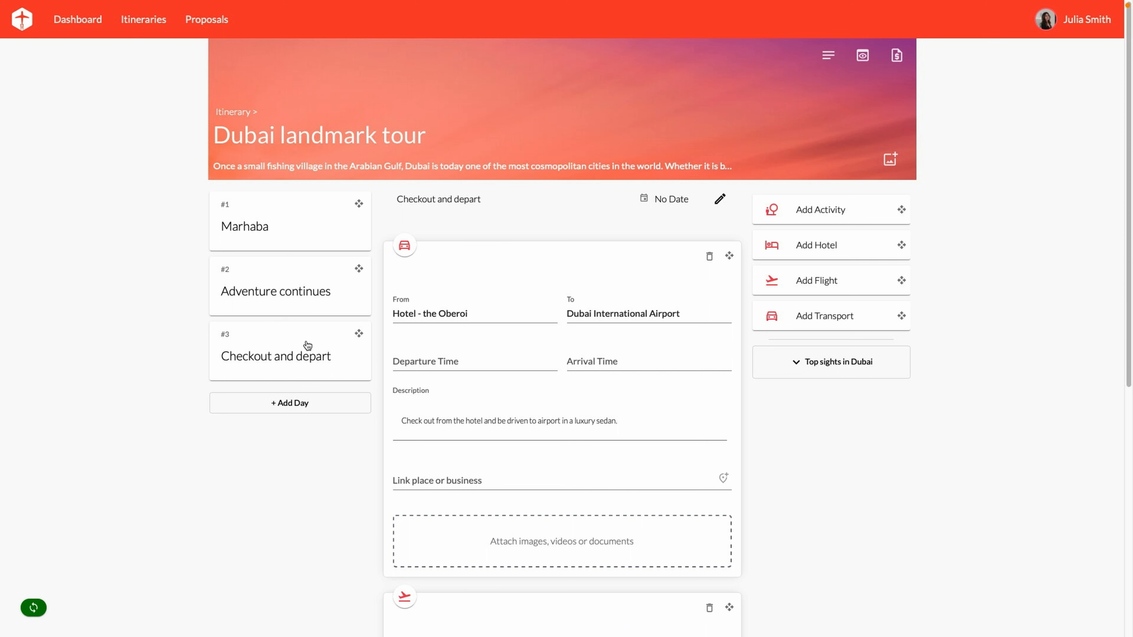
click(292, 227)
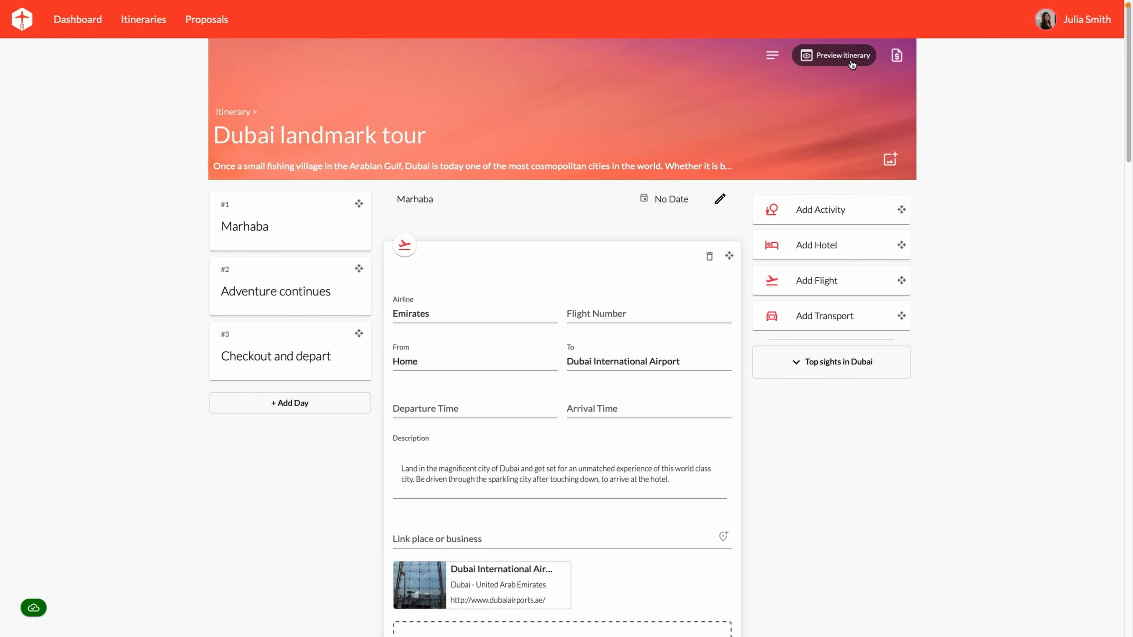
Open the itinerary preview and scroll through its first activities
click(843, 56)
scroll(850, 66, down, 4)
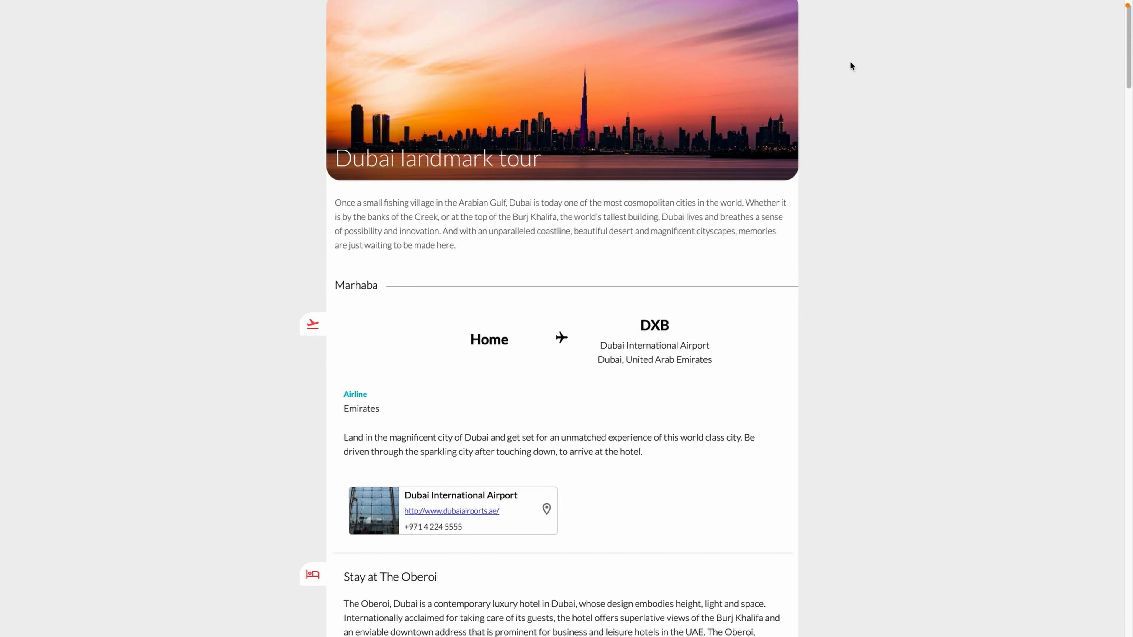
scroll(850, 65, down, 6)
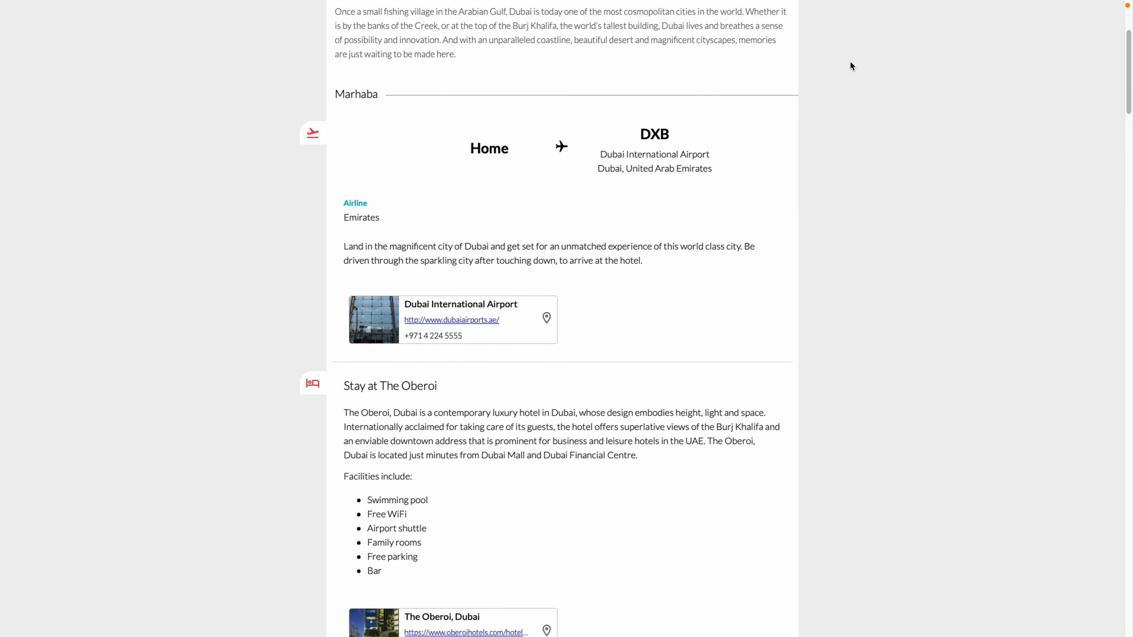
scroll(850, 62, down, 5)
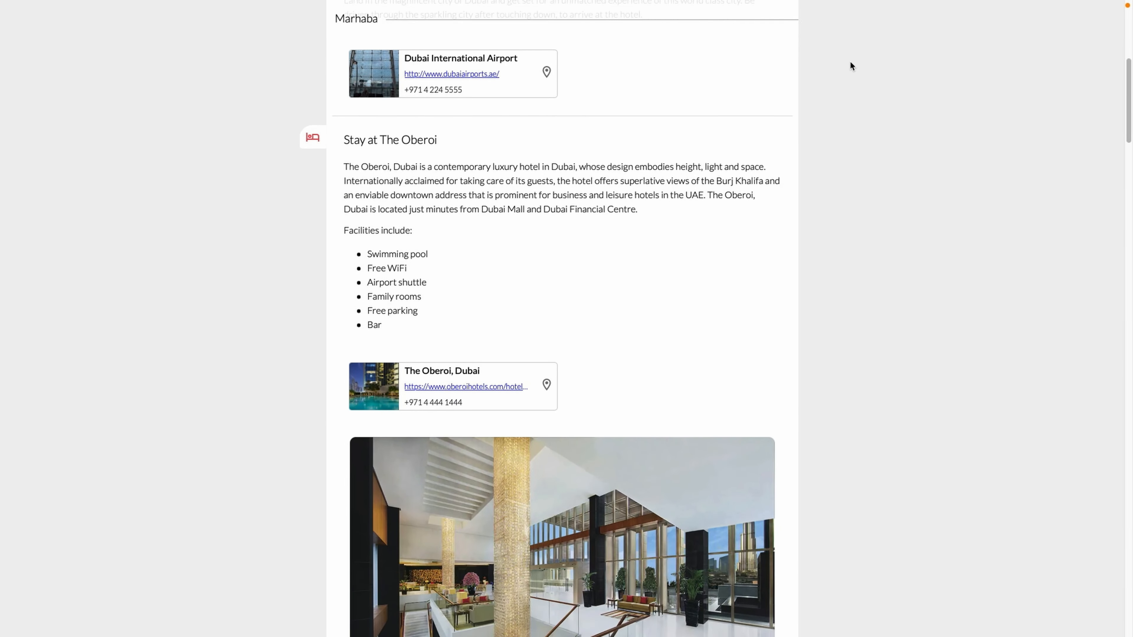
scroll(850, 66, down, 6)
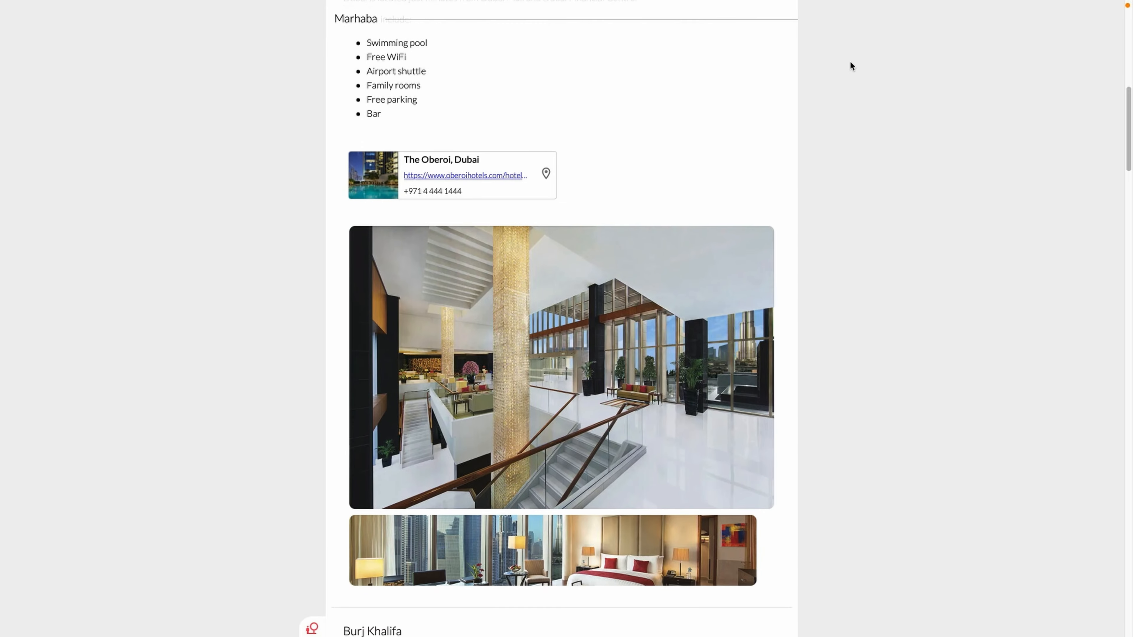
scroll(850, 65, down, 6)
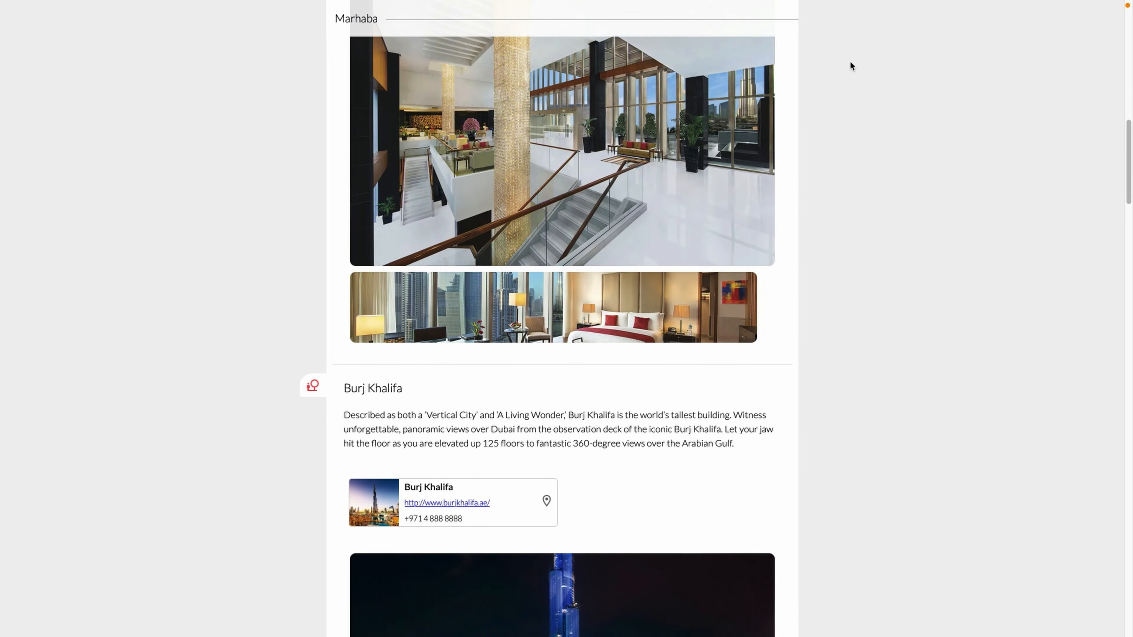
scroll(851, 62, down, 6)
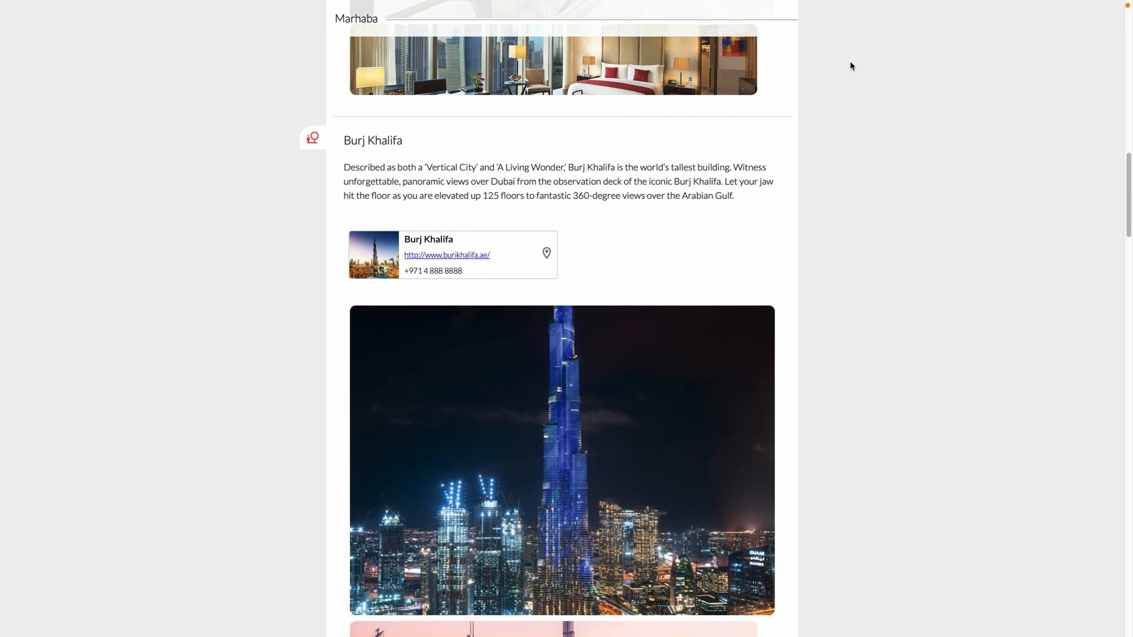
scroll(849, 67, down, 2)
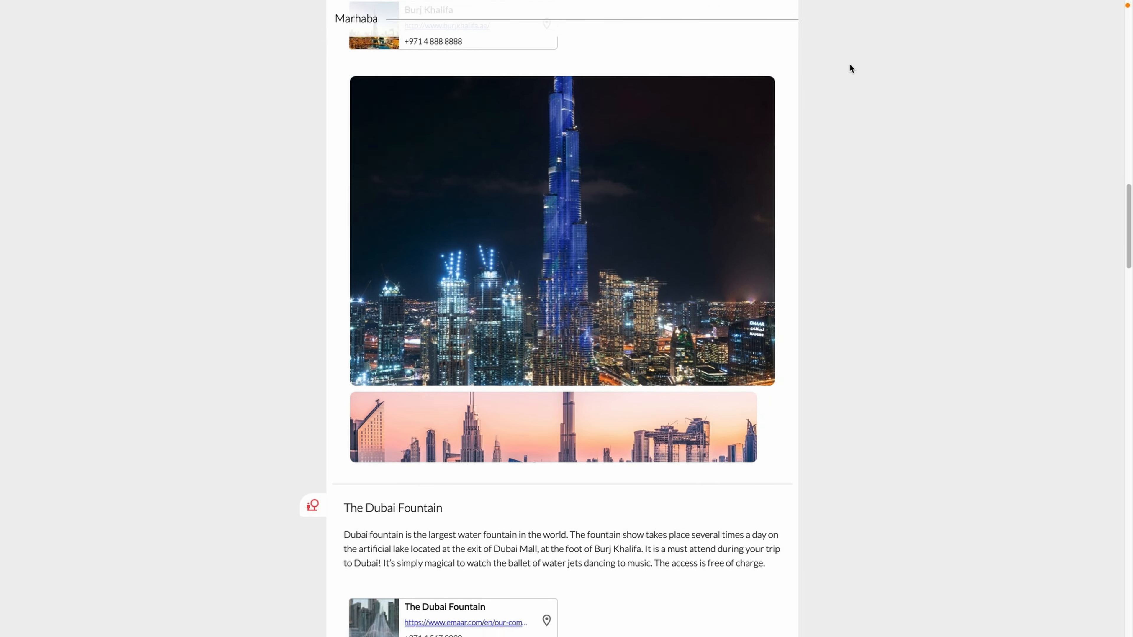
View both Burj Khalifa photos enlarged, then scroll down to the final flight home
click(713, 154)
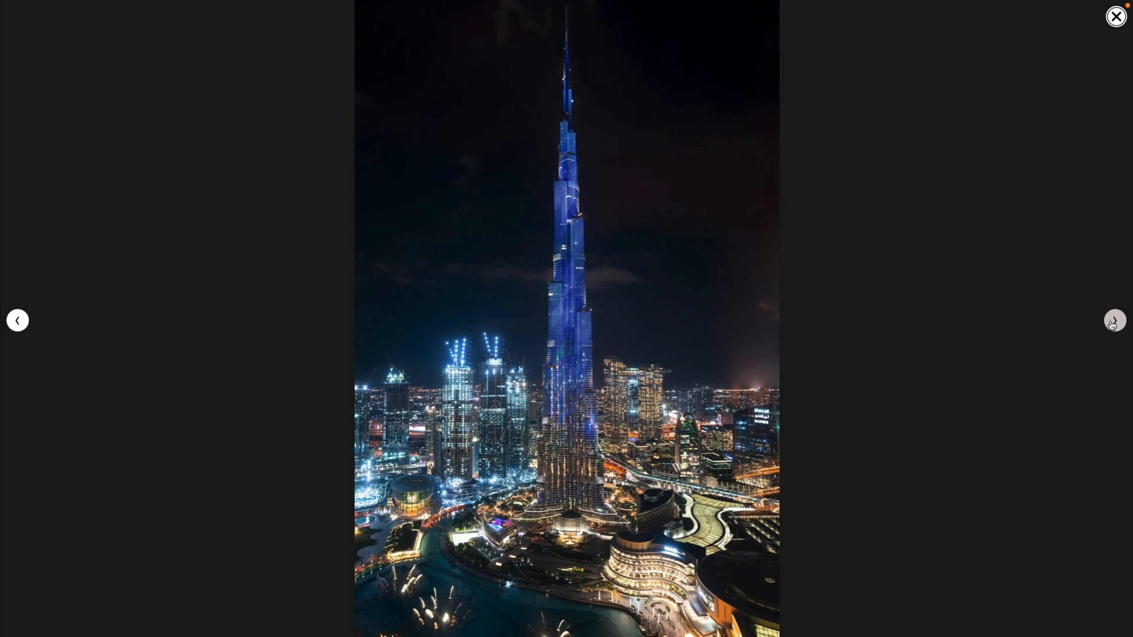
click(1113, 321)
click(1117, 22)
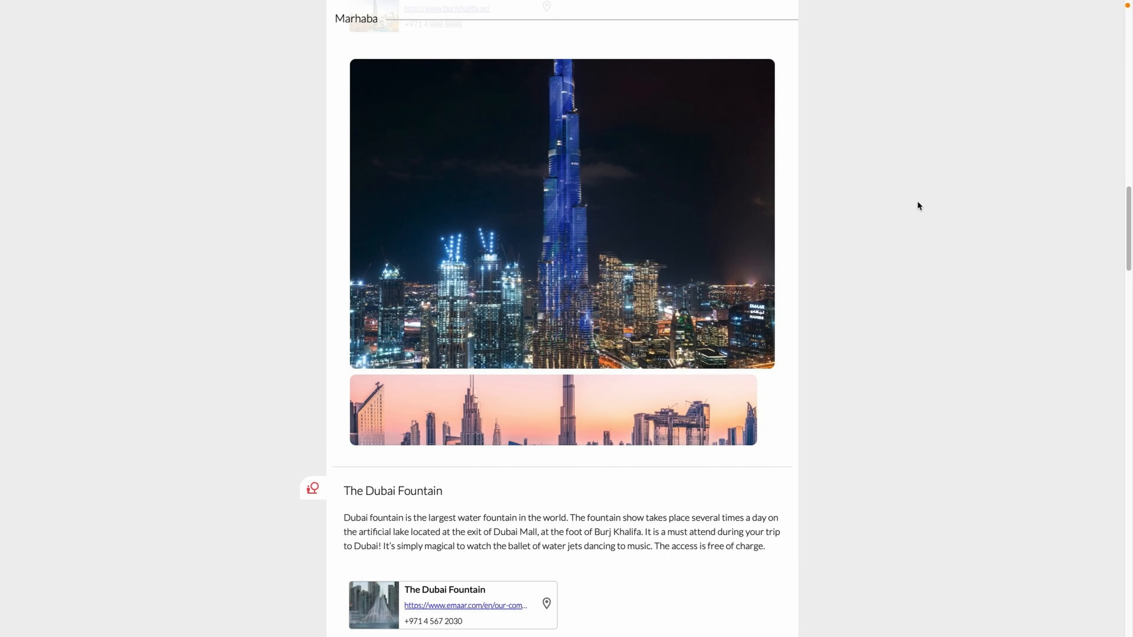
scroll(894, 208, down, 5)
scroll(894, 207, down, 6)
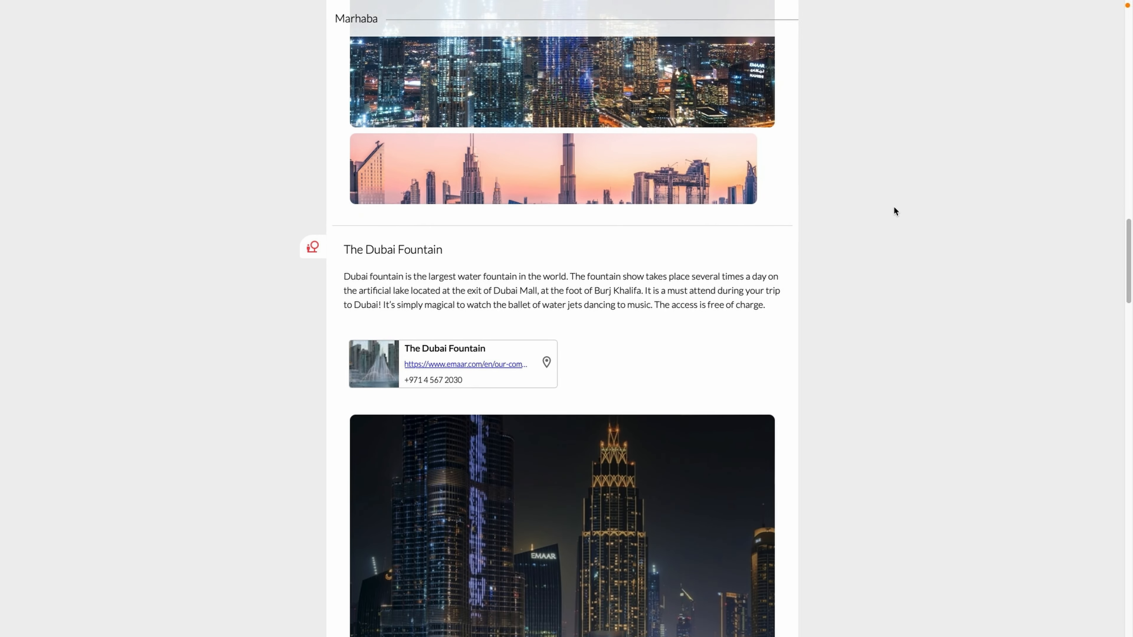
scroll(894, 208, down, 7)
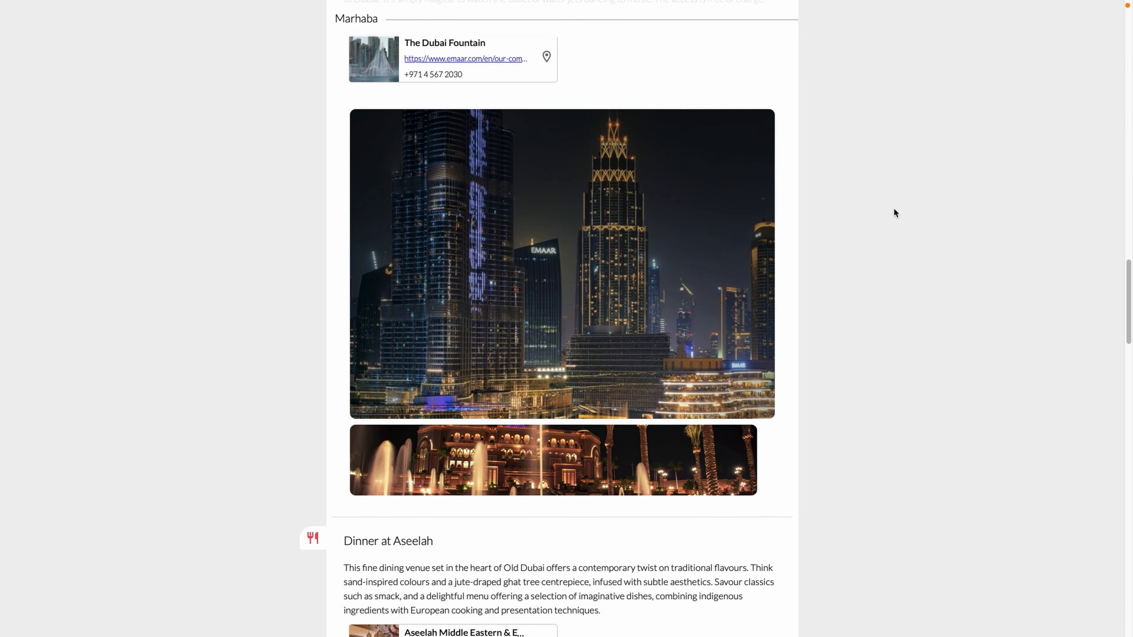
scroll(894, 208, down, 7)
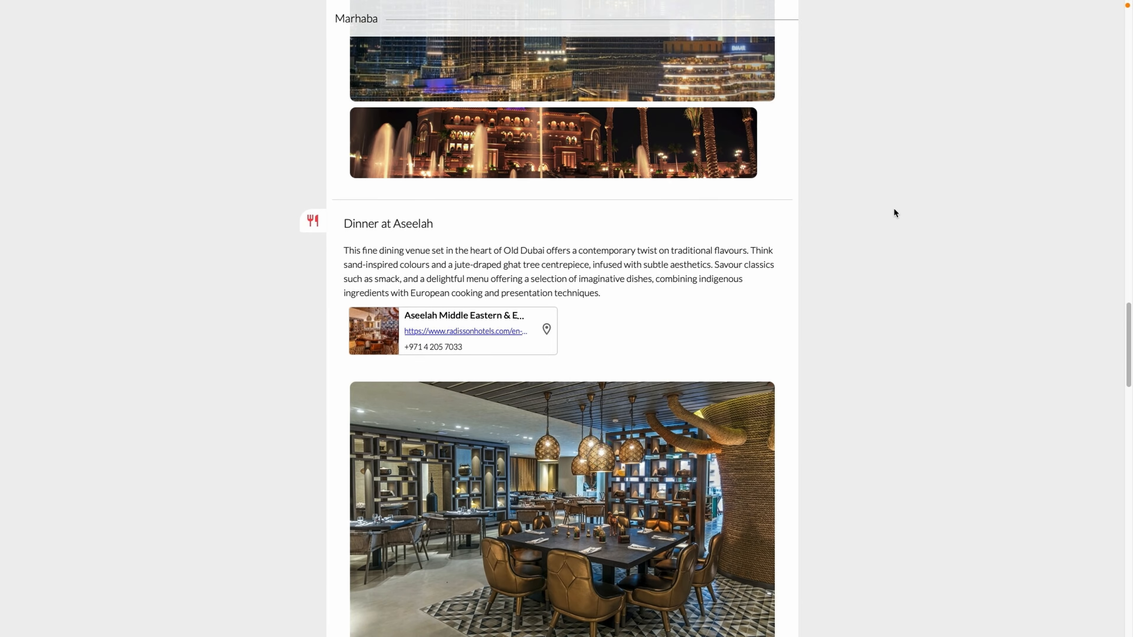
scroll(894, 209, down, 8)
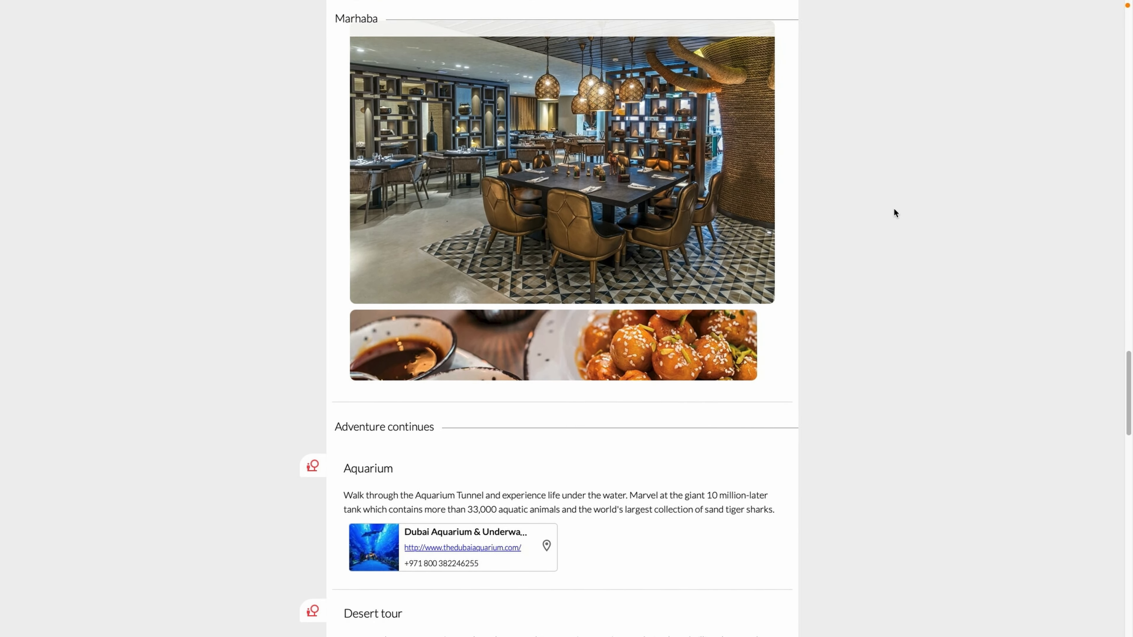
scroll(893, 216, down, 8)
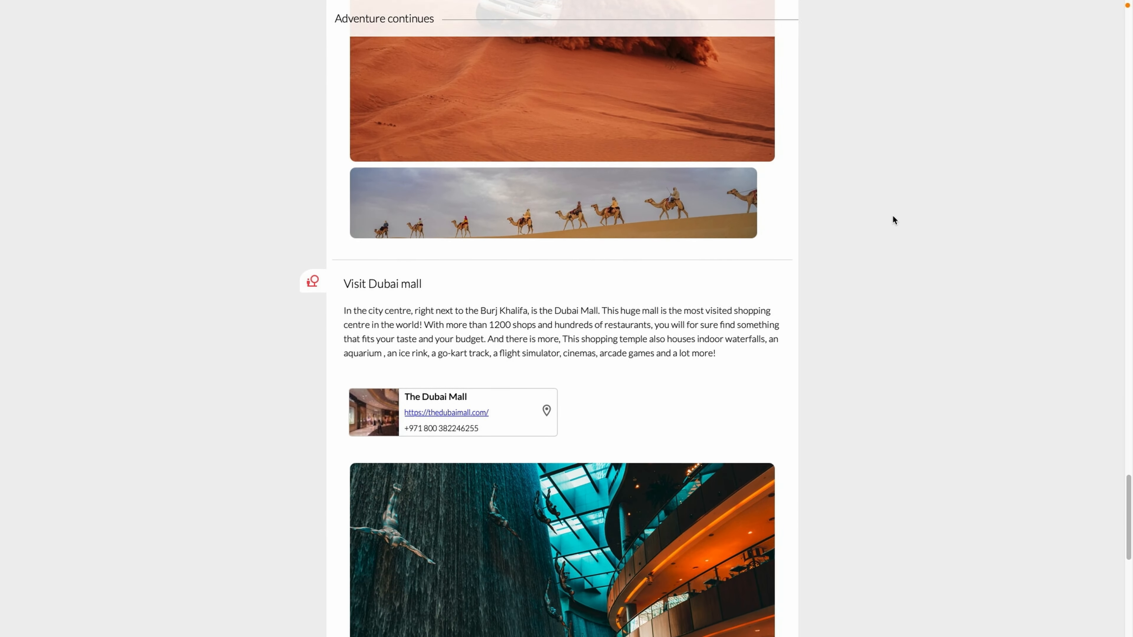
scroll(894, 217, down, 8)
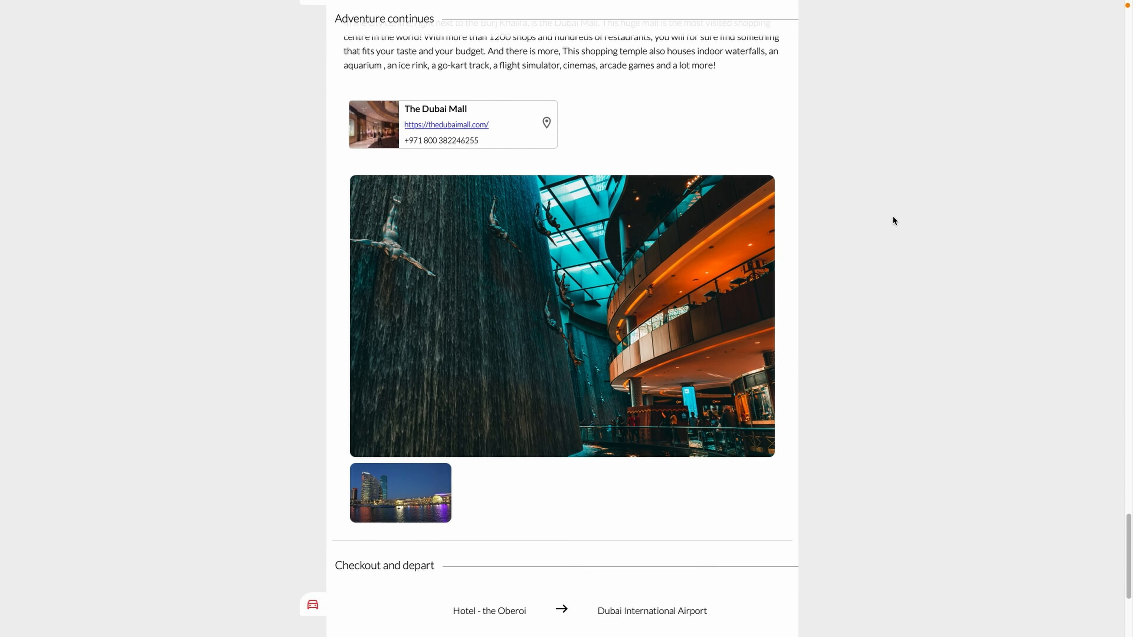